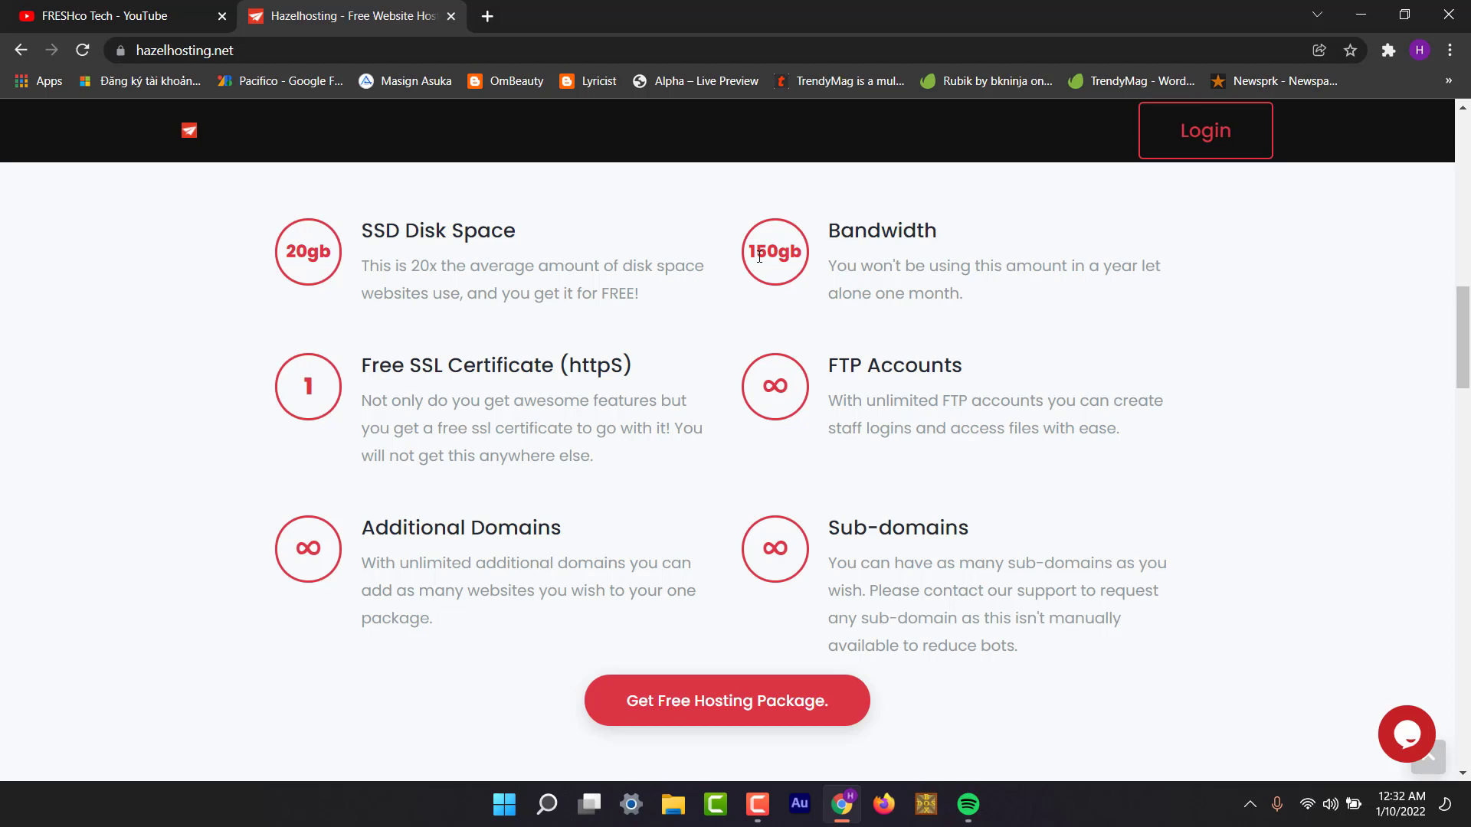
Look over the hosting features and start the Get Free Hosting Package order.
scroll(818, 370, down, 1)
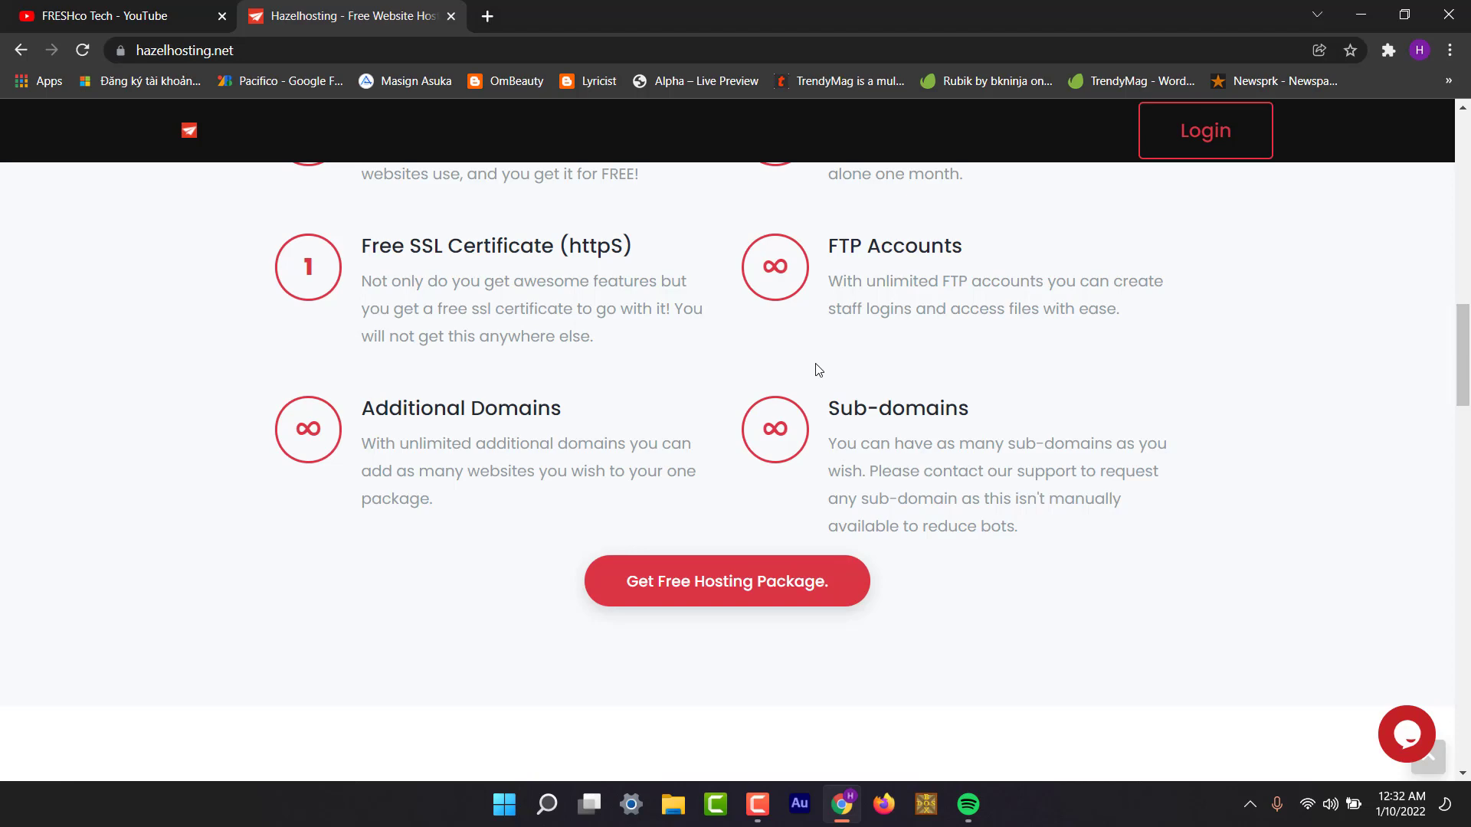
scroll(819, 370, down, 2)
scroll(843, 330, down, 4)
scroll(843, 260, up, 4)
scroll(843, 261, up, 2)
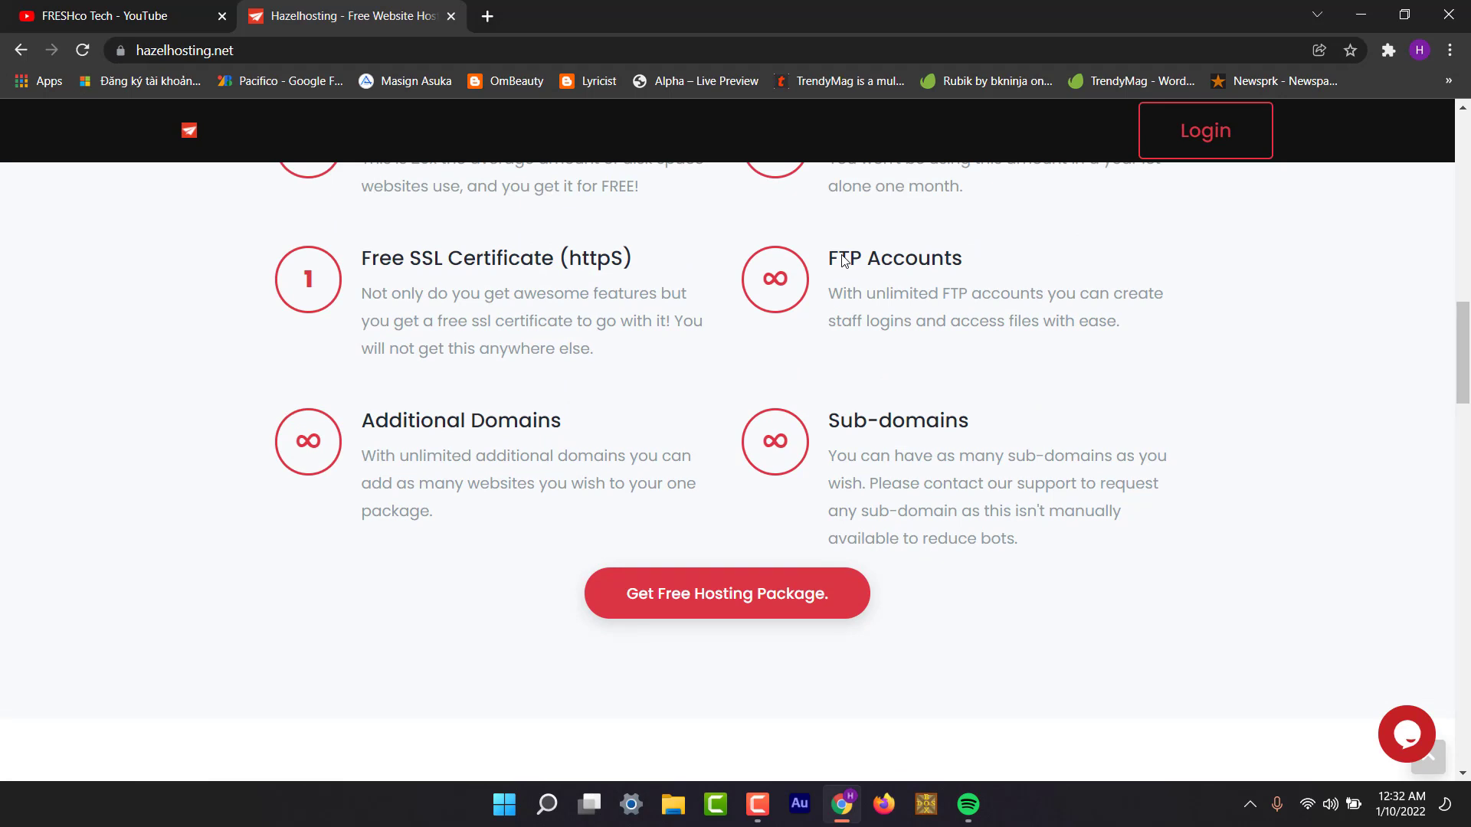
scroll(843, 257, down, 3)
click(746, 381)
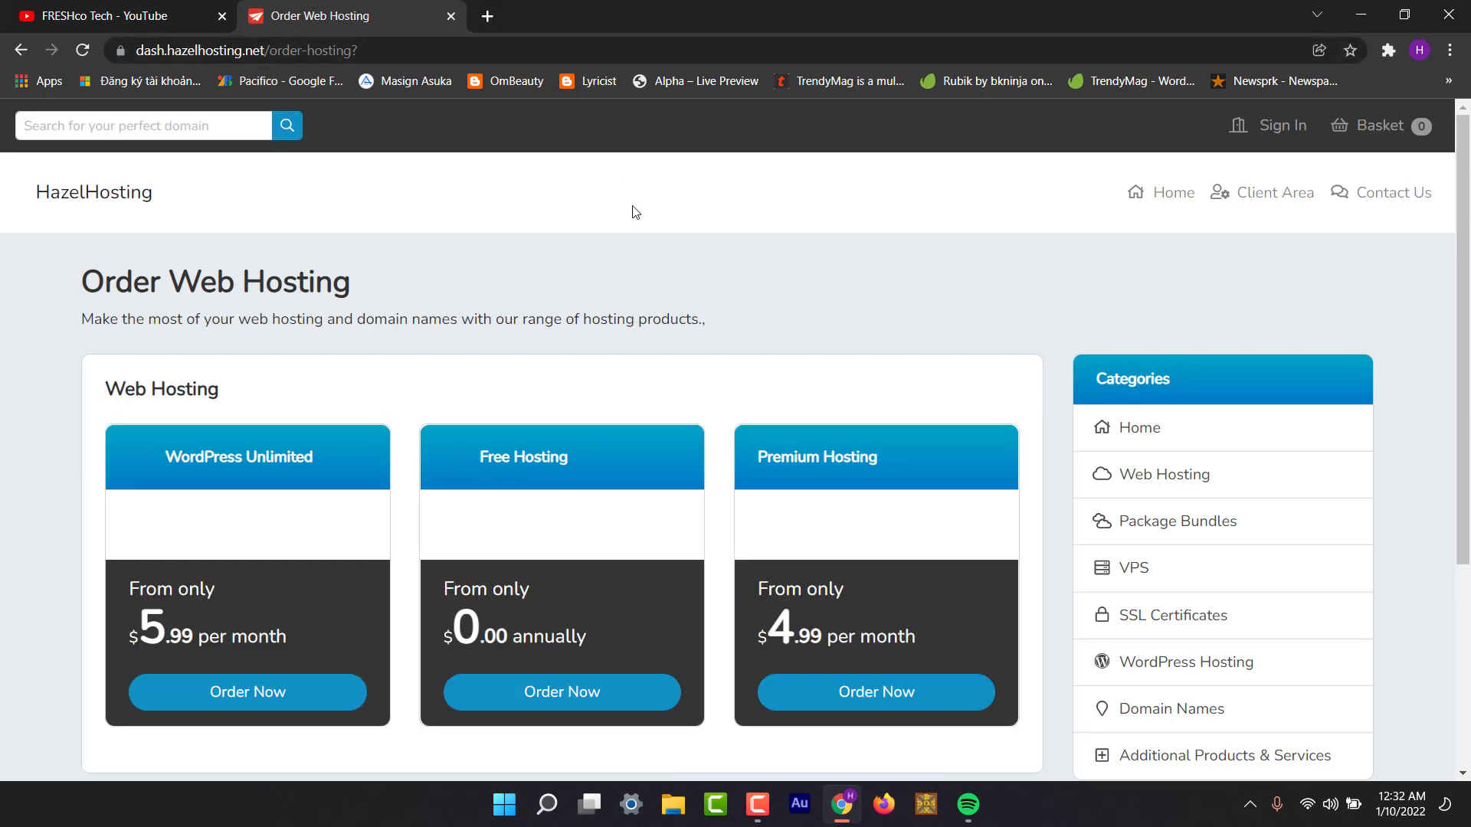
Order the $0.00 Free Hosting plan from the Web Hosting cards.
scroll(486, 452, down, 3)
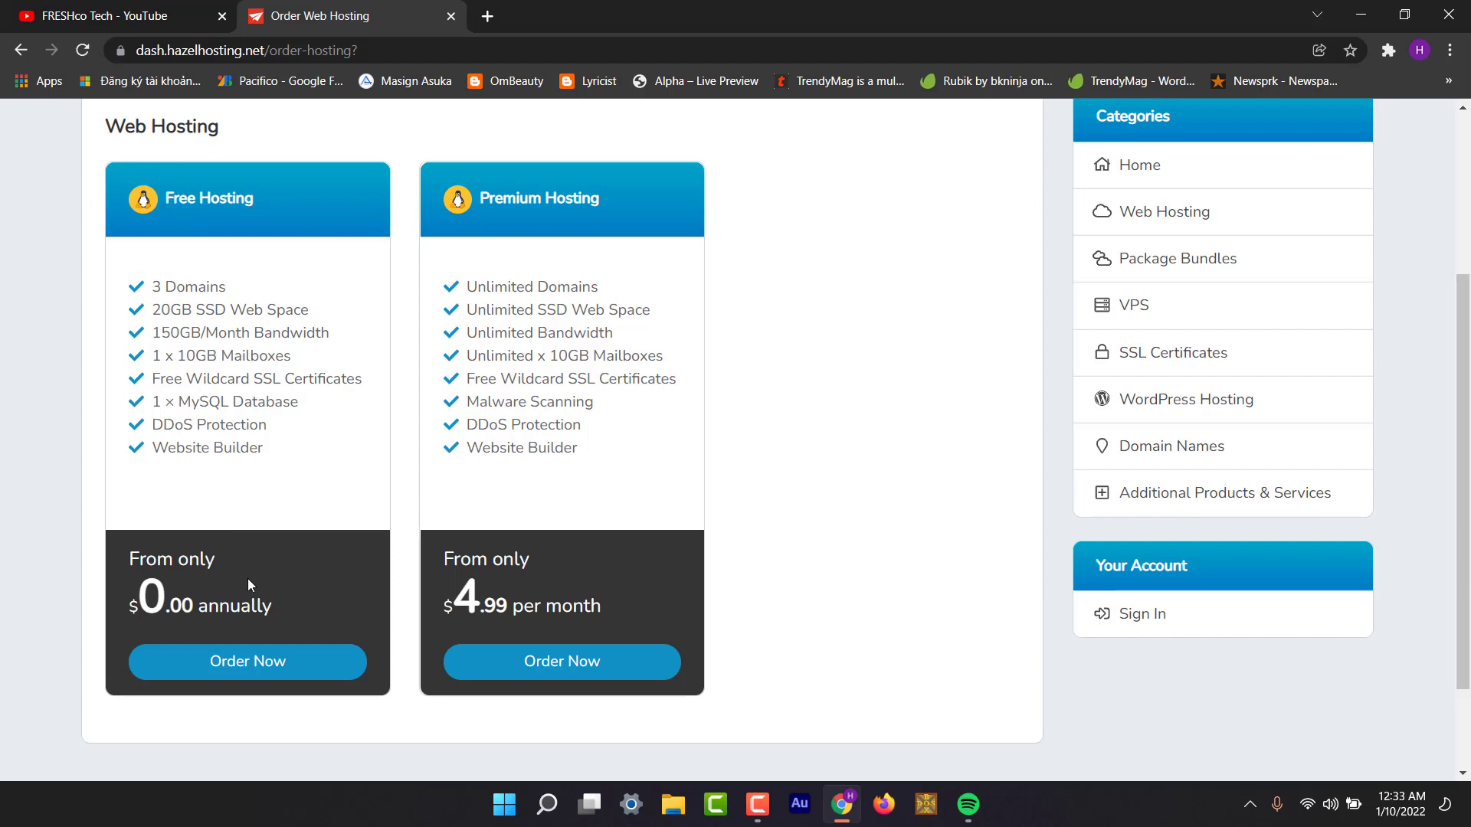
click(267, 671)
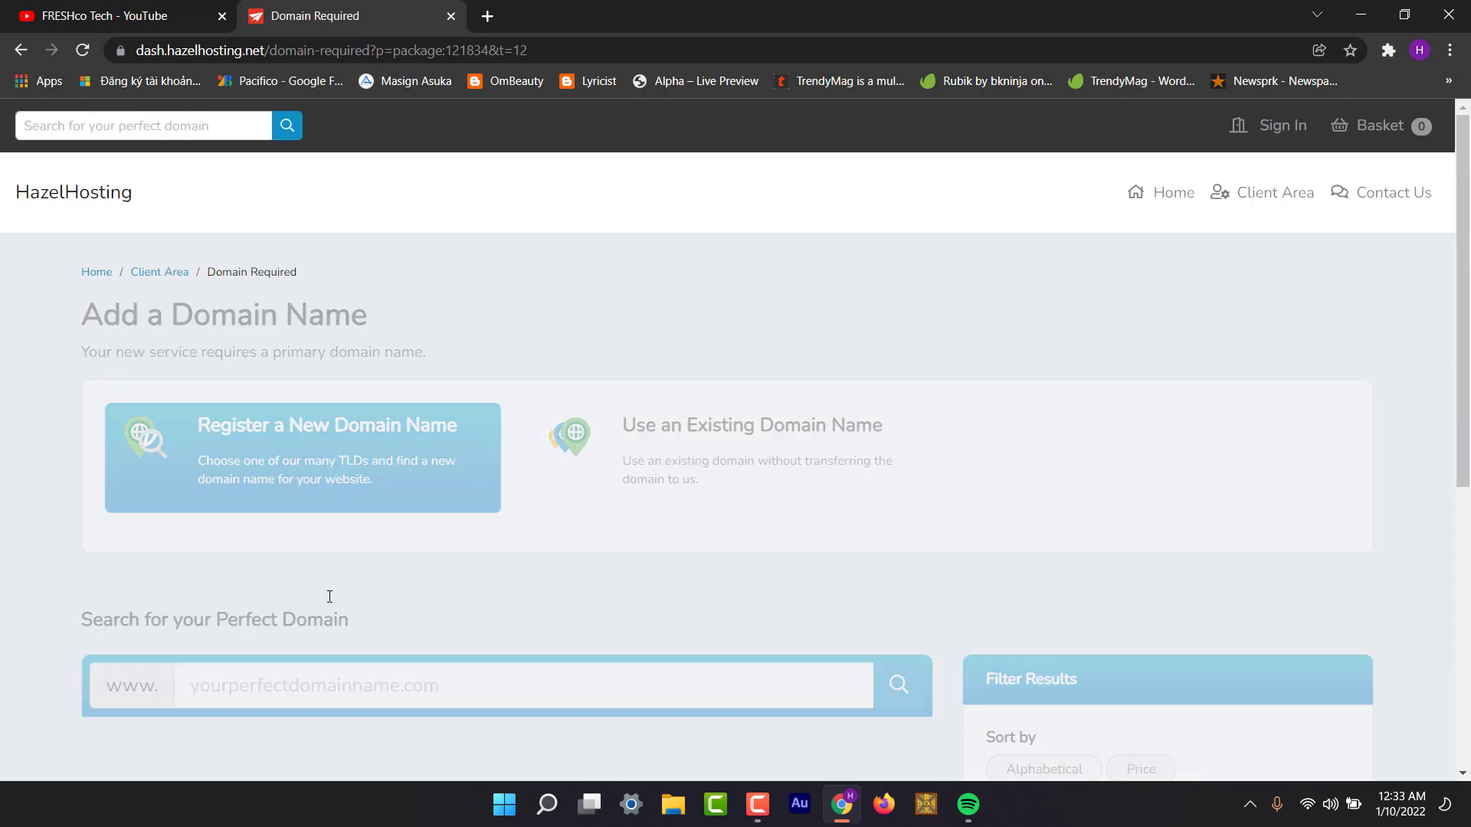
Attach the existing domain freshcotechs.com to the free hosting order.
scroll(454, 469, down, 3)
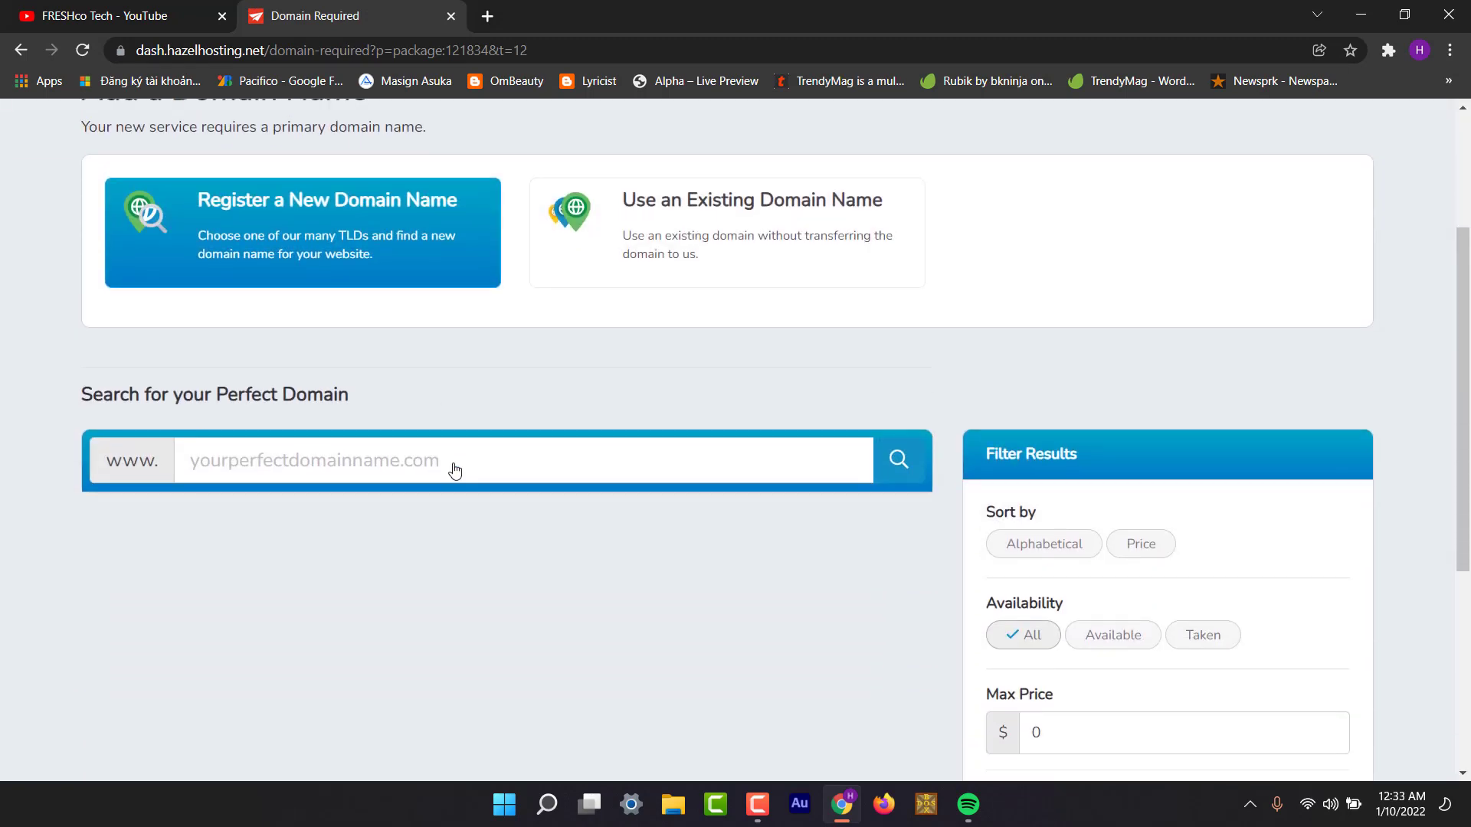
click(702, 254)
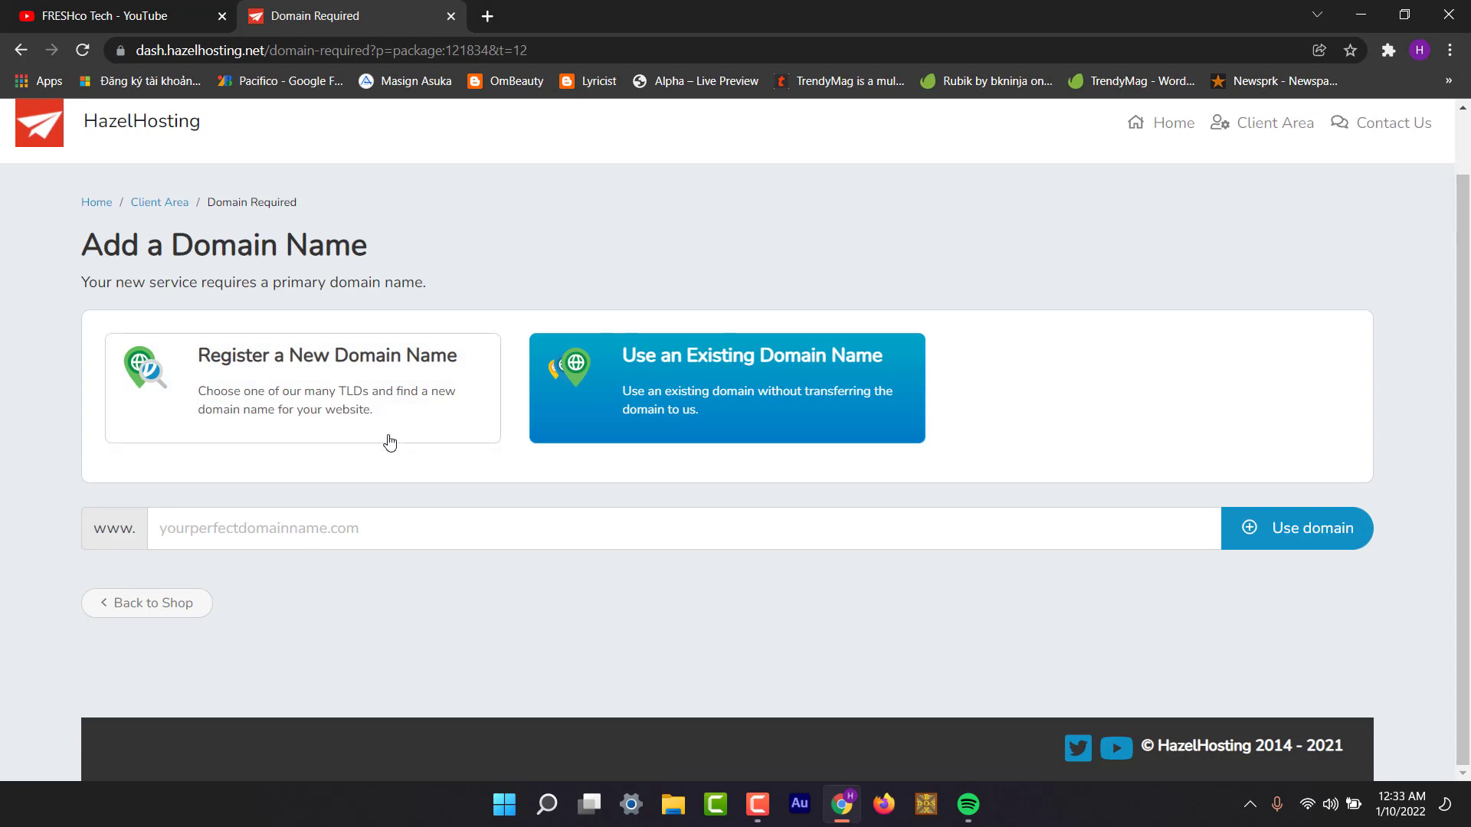
click(404, 533)
text(freshcote)
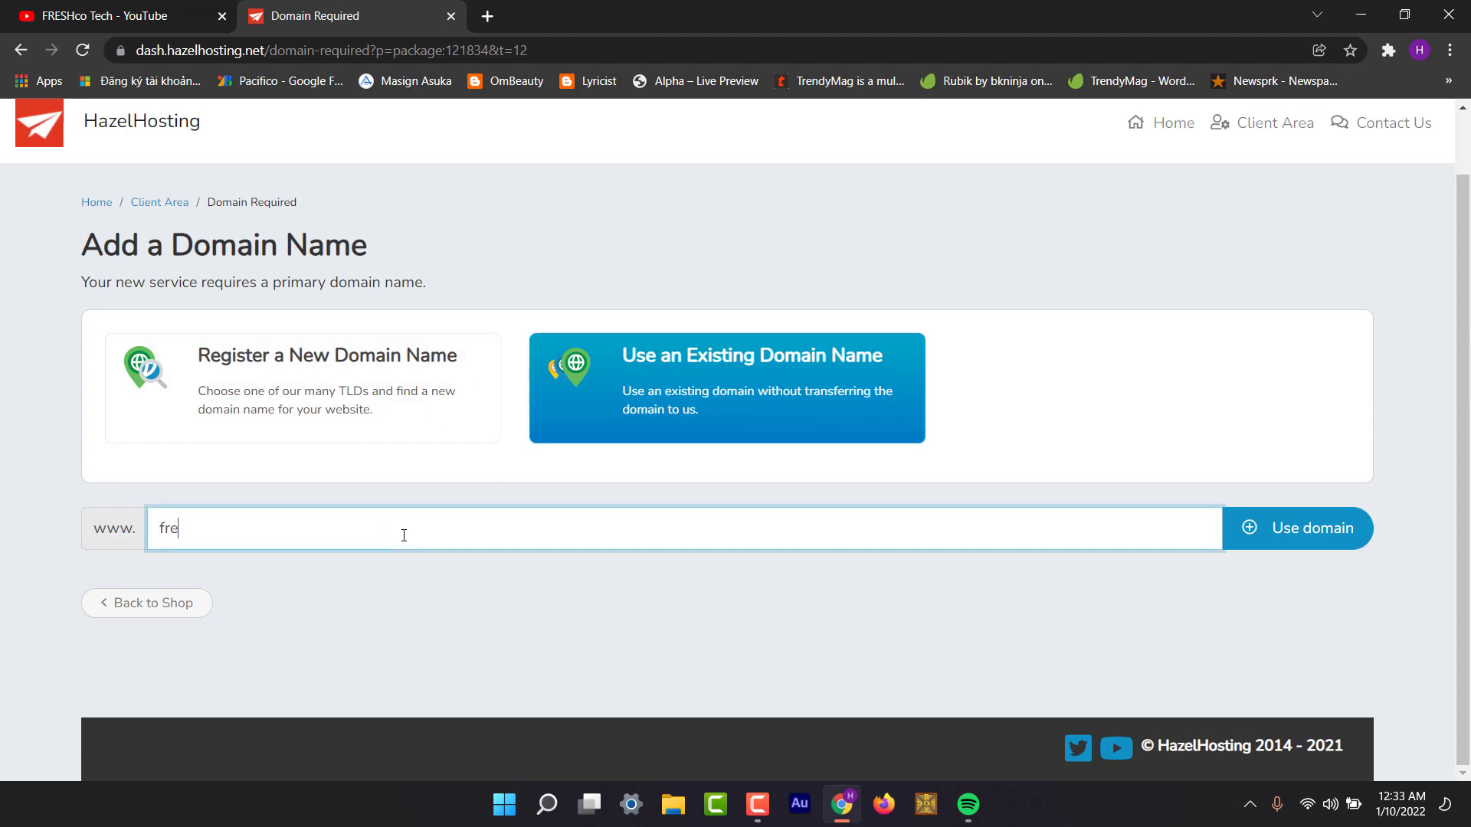
text(chs.com)
click(1301, 529)
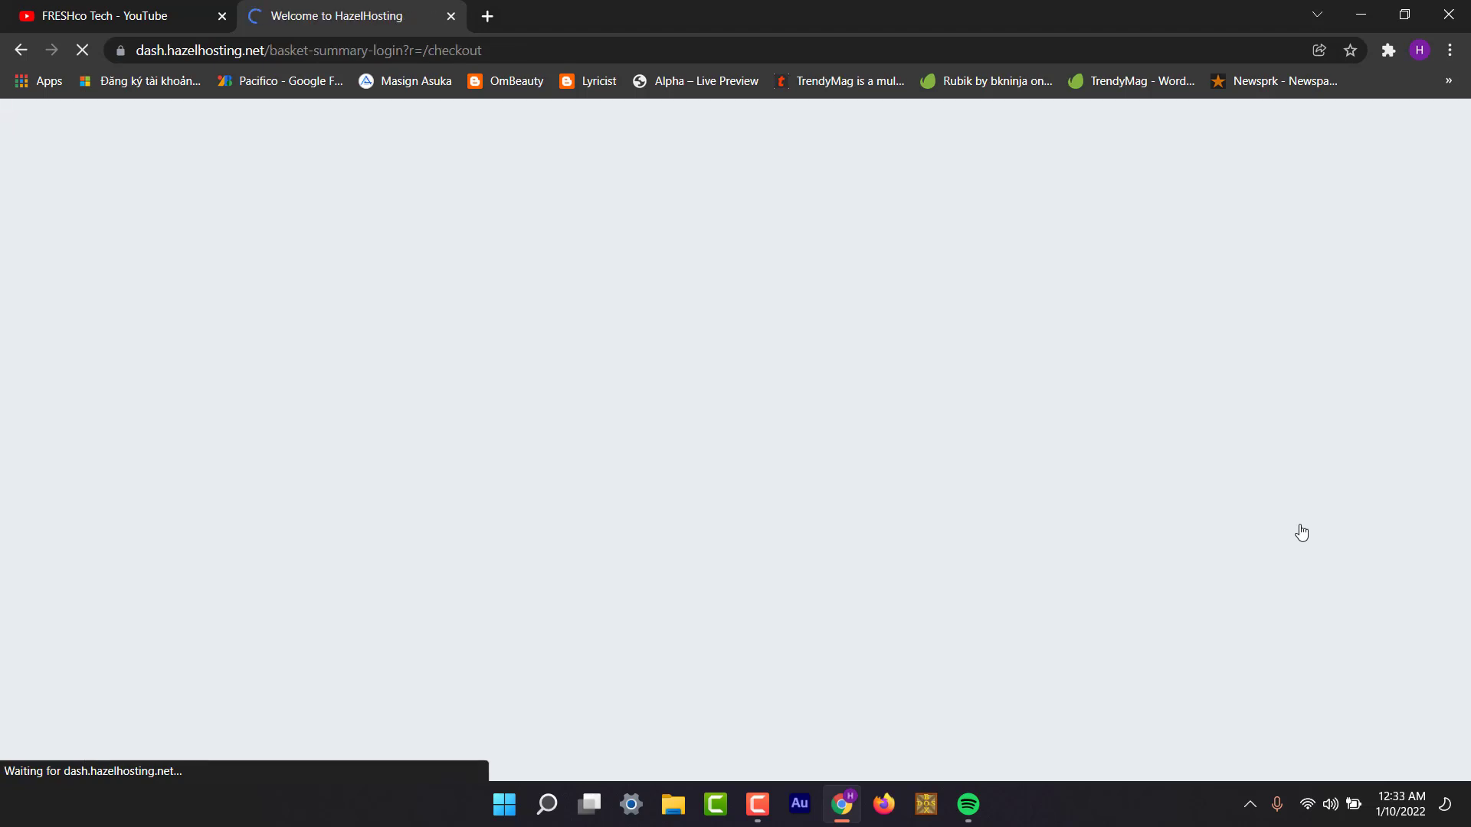
Create a new account with the saved e-mail address, dismissing Firefox's save-login prompt.
scroll(867, 394, down, 4)
scroll(865, 391, up, 2)
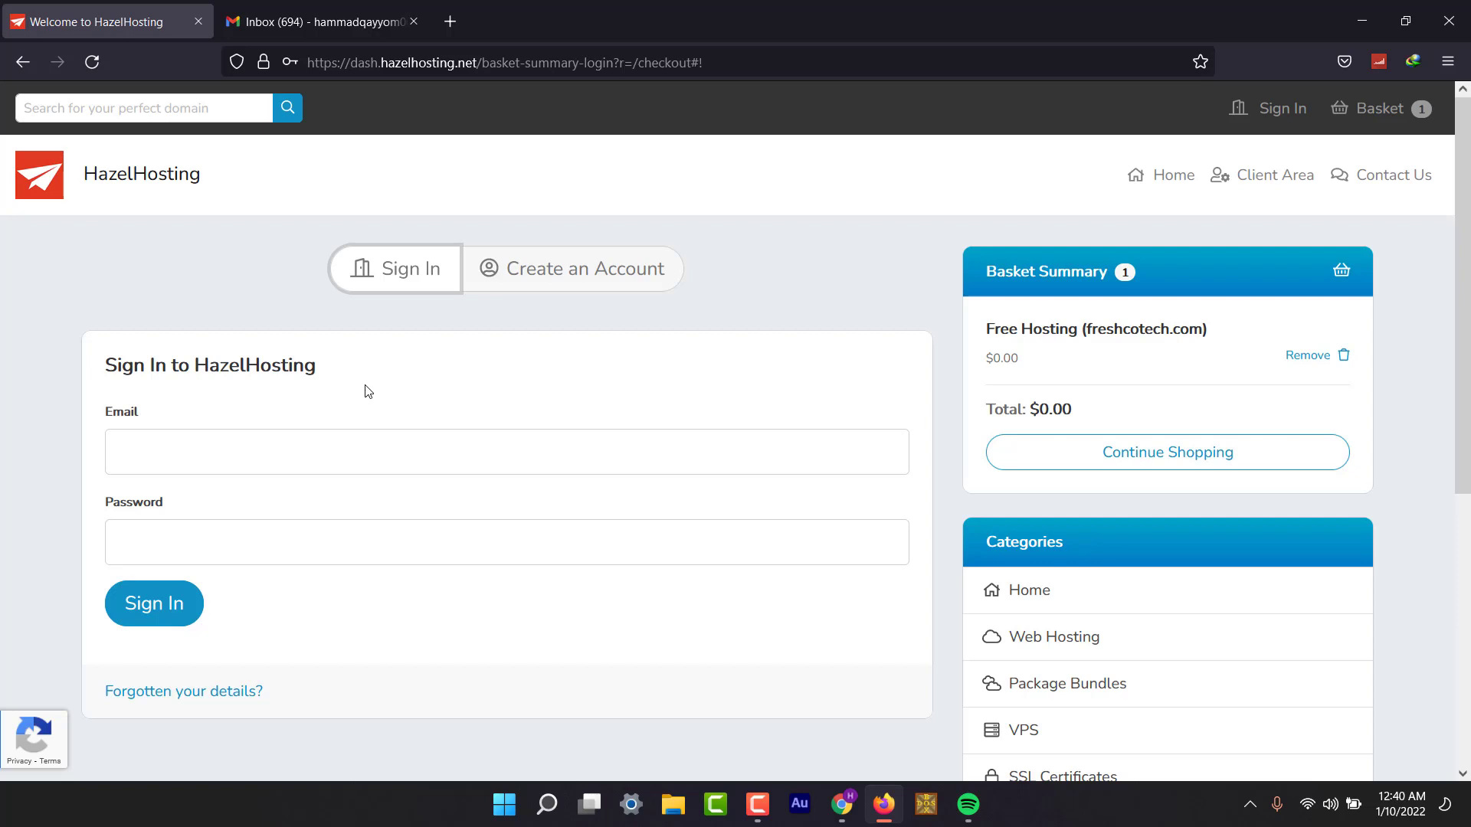
click(562, 270)
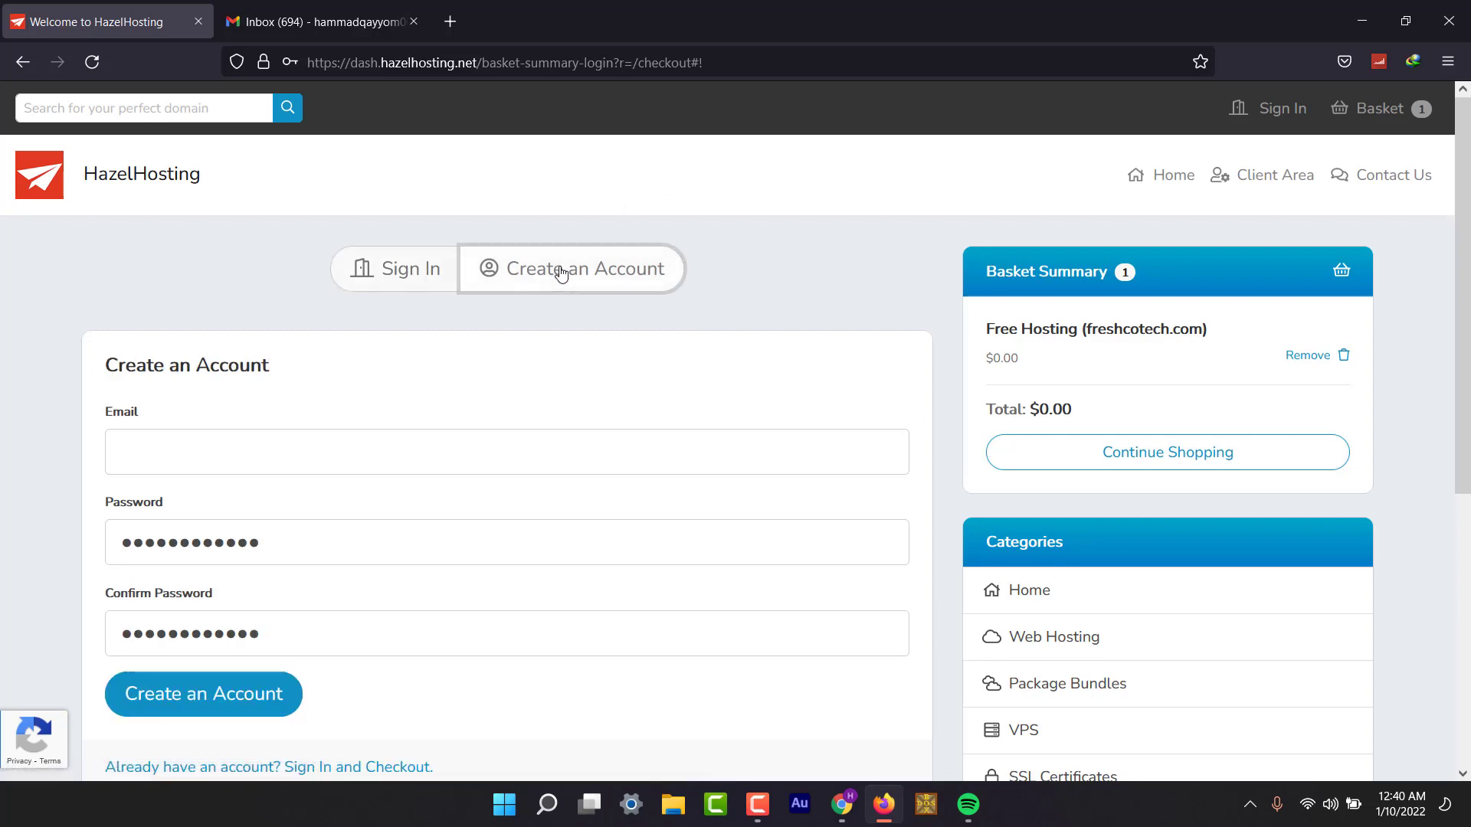
click(329, 433)
click(271, 477)
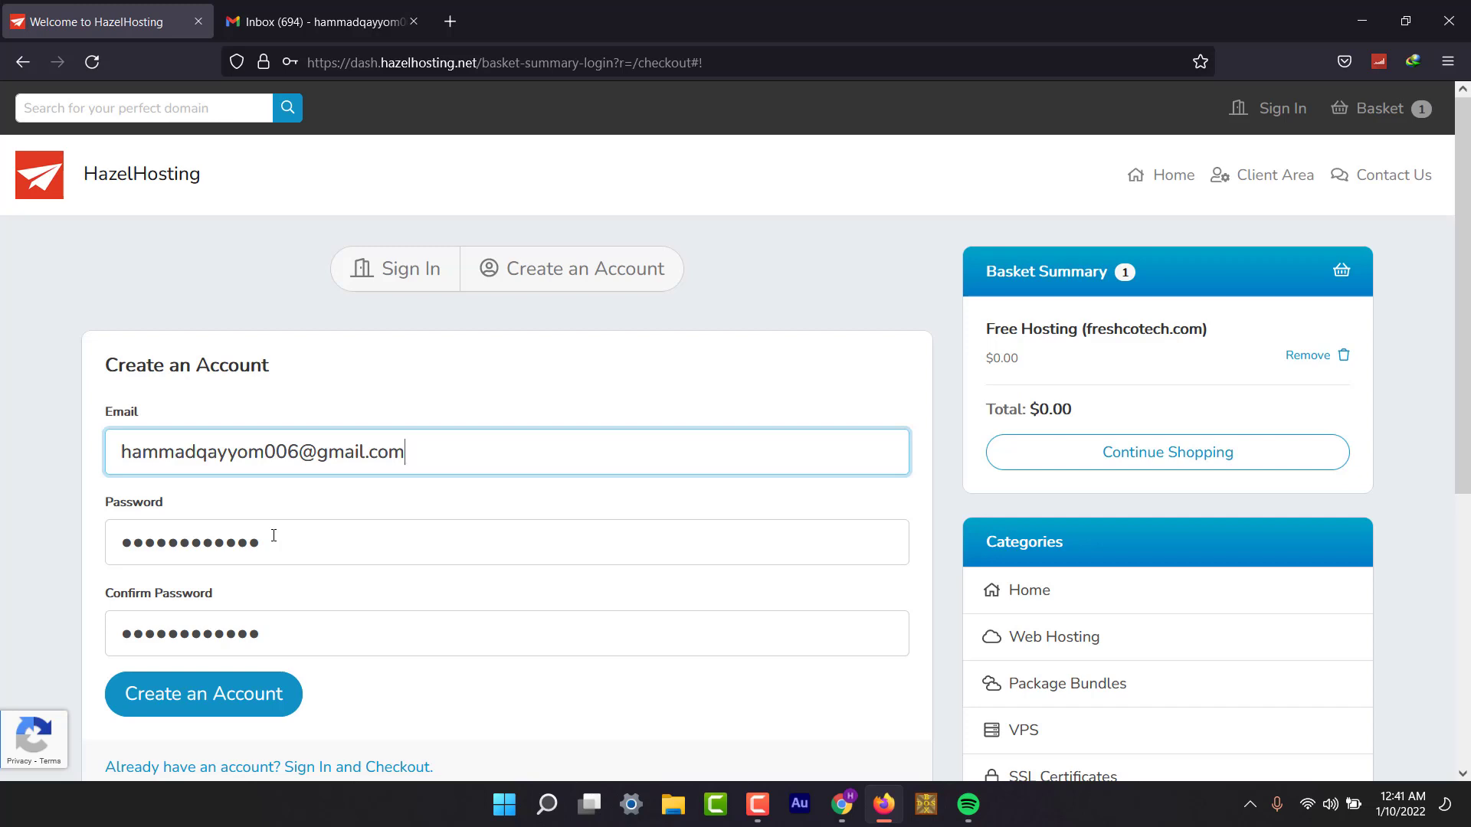
click(178, 711)
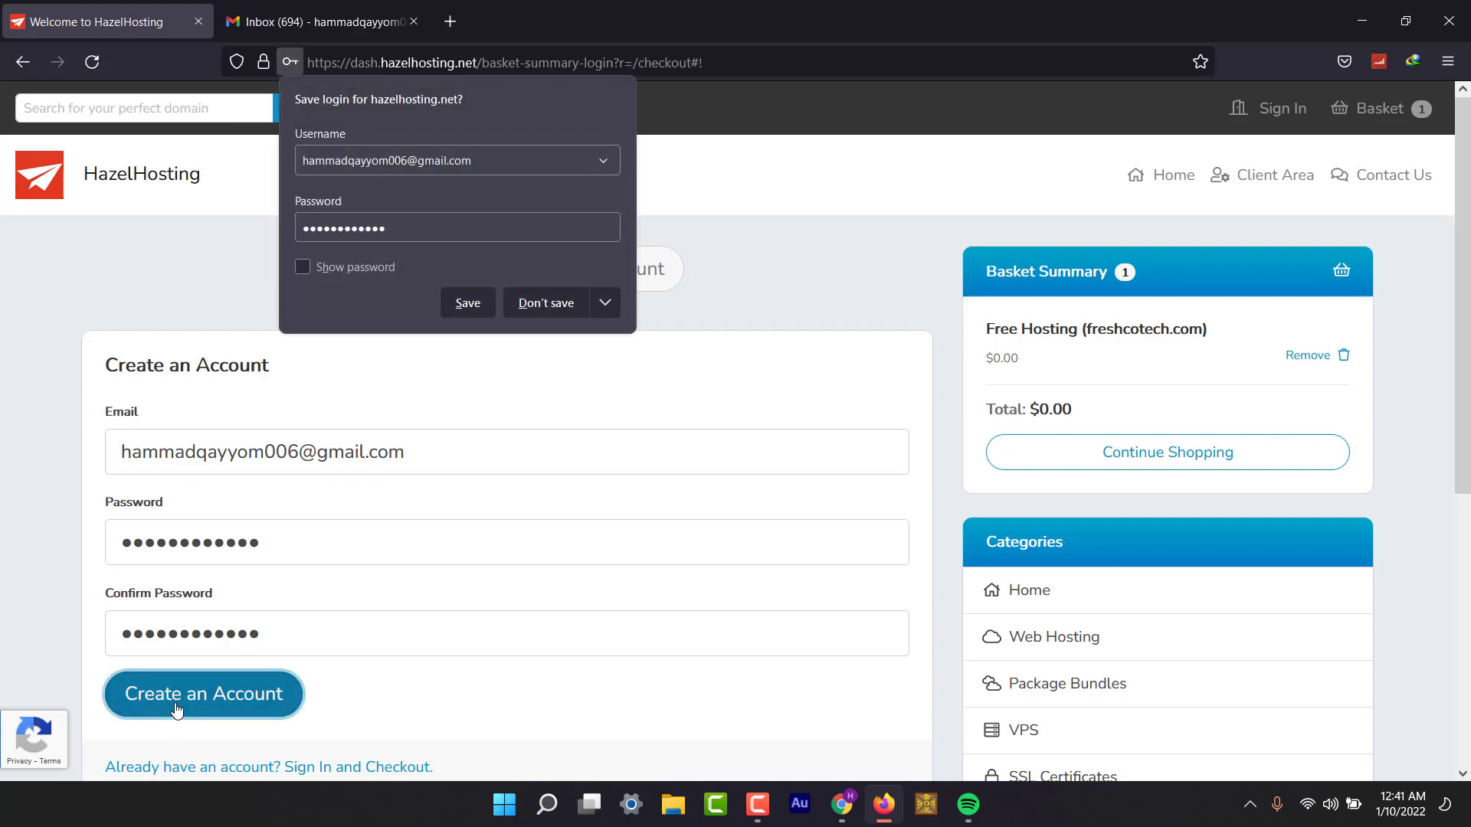
click(468, 303)
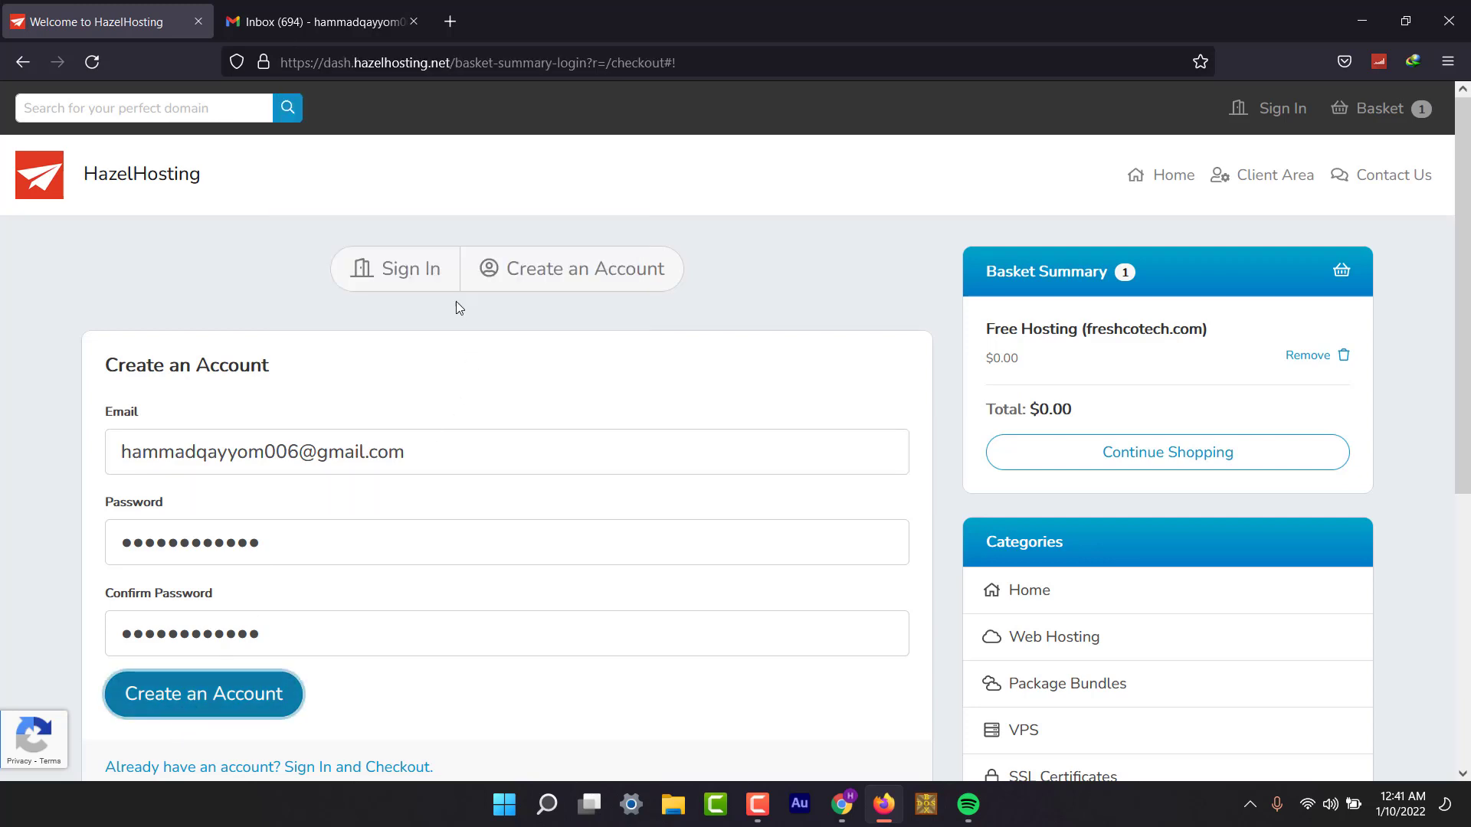
scroll(372, 433, down, 2)
scroll(371, 433, up, 1)
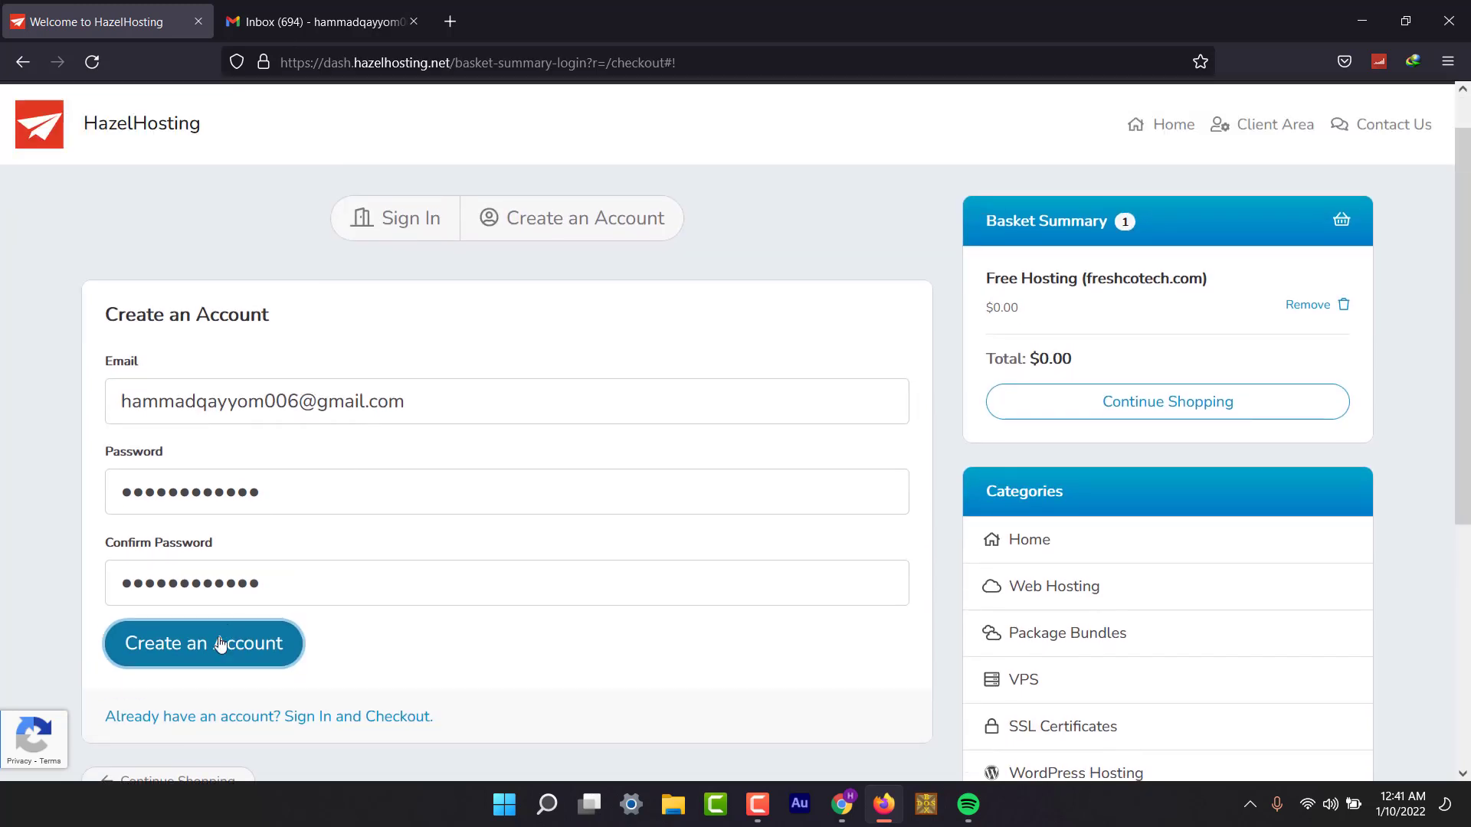
click(217, 652)
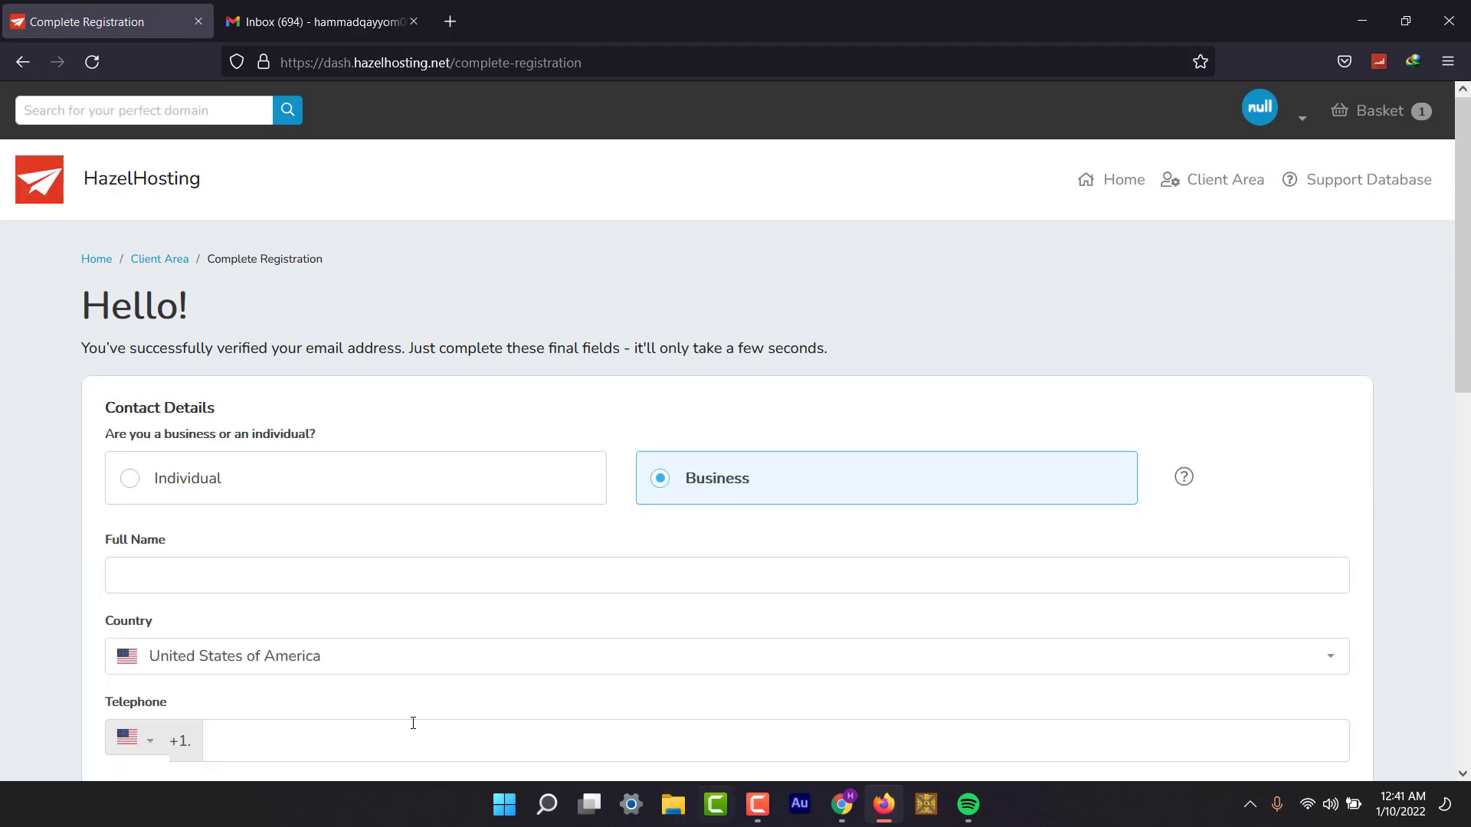
Register as an individual, enter the full name, and pick the country filtered by 'pa'.
click(138, 484)
scroll(551, 595, down, 2)
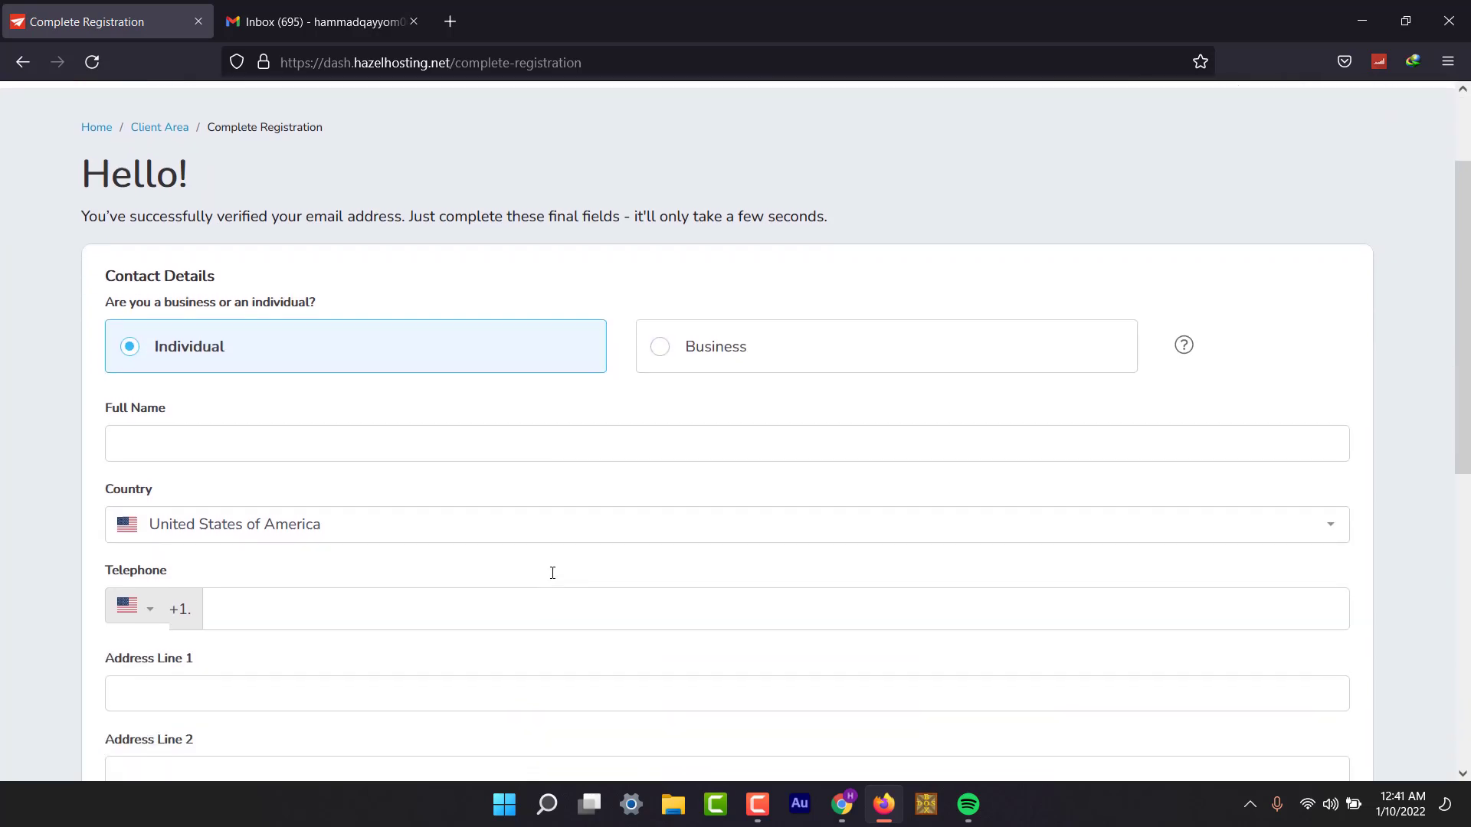
click(307, 450)
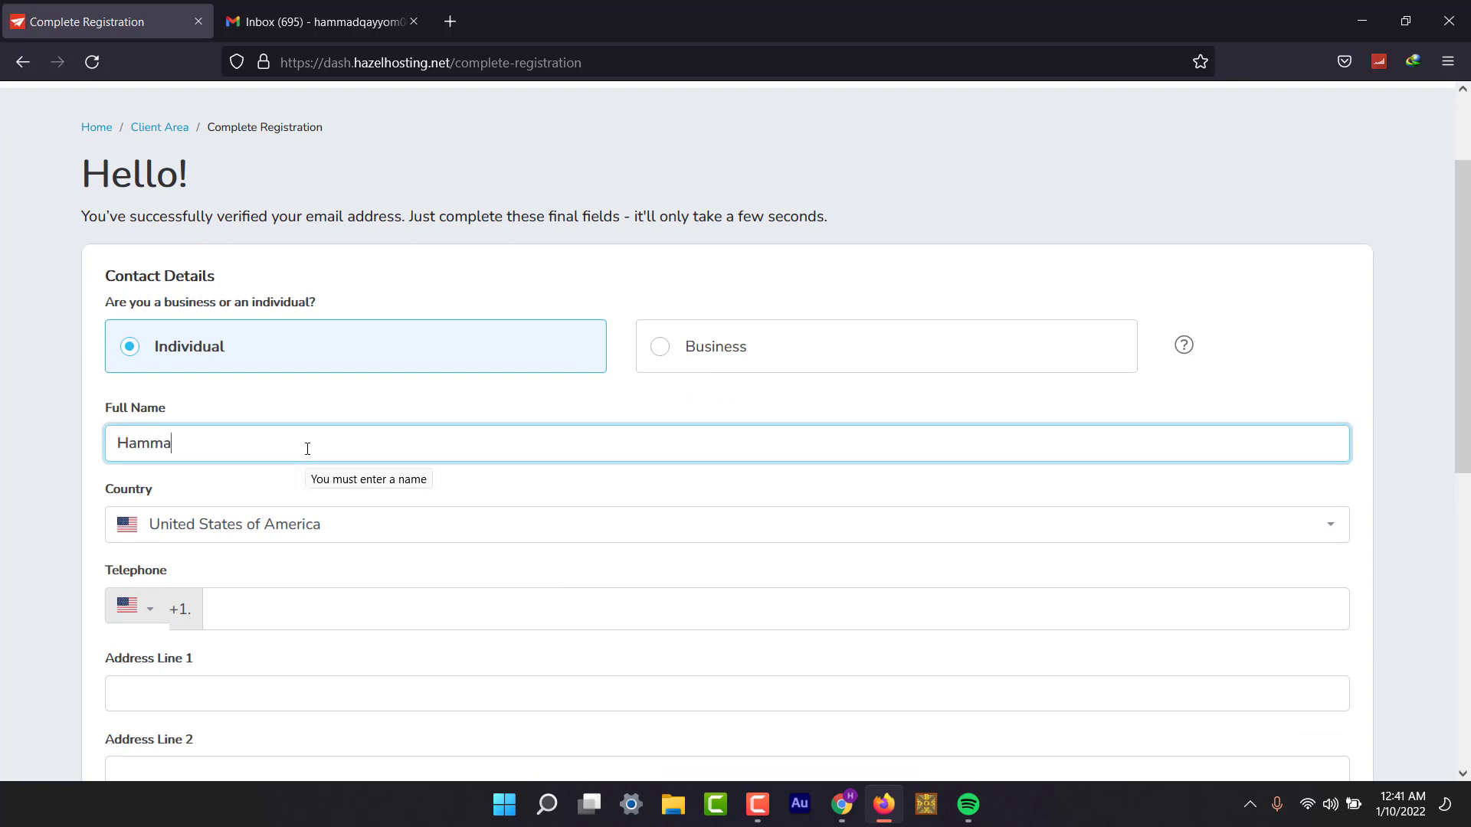
click(201, 527)
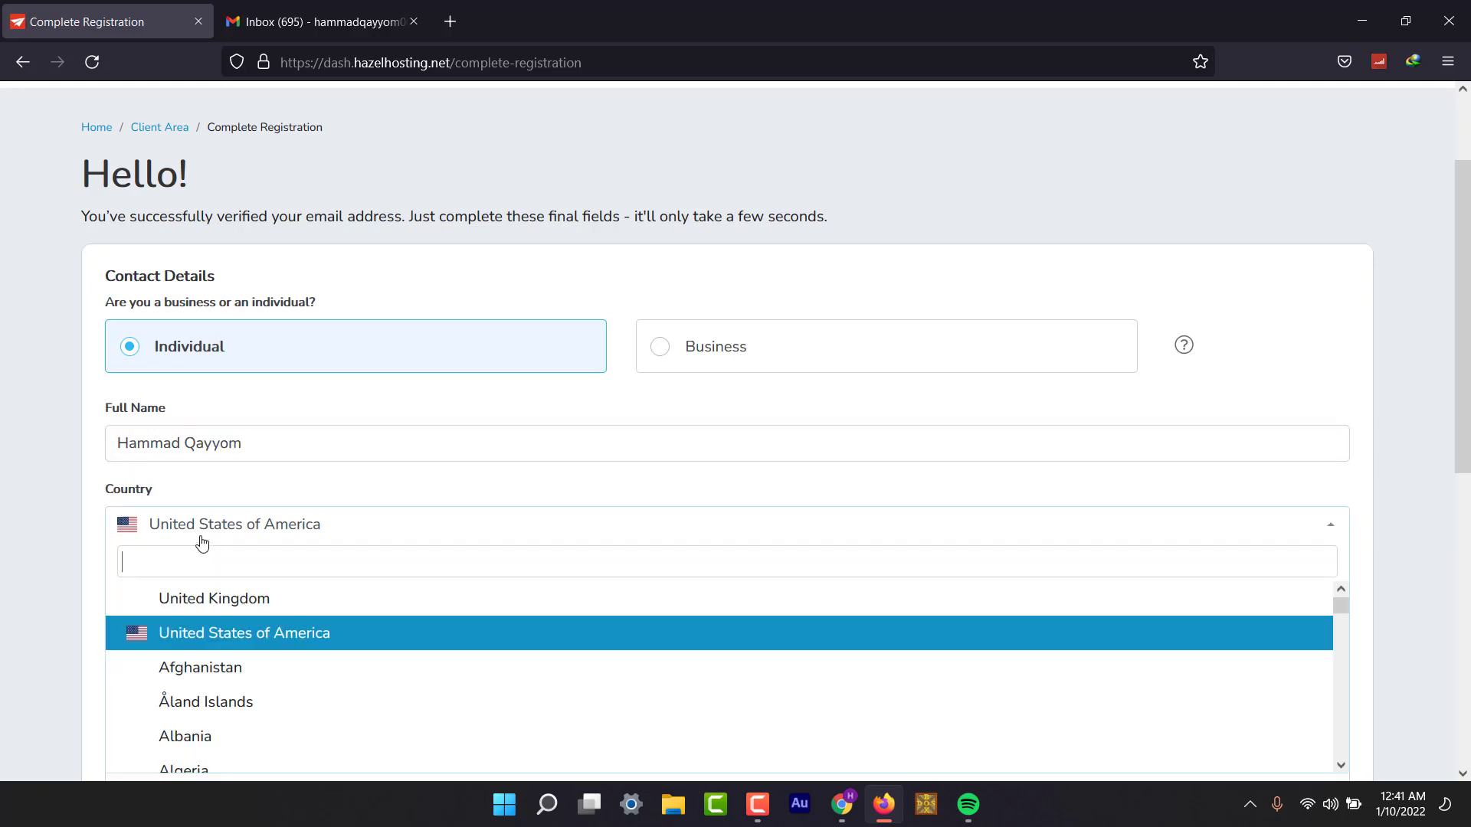
text(pa)
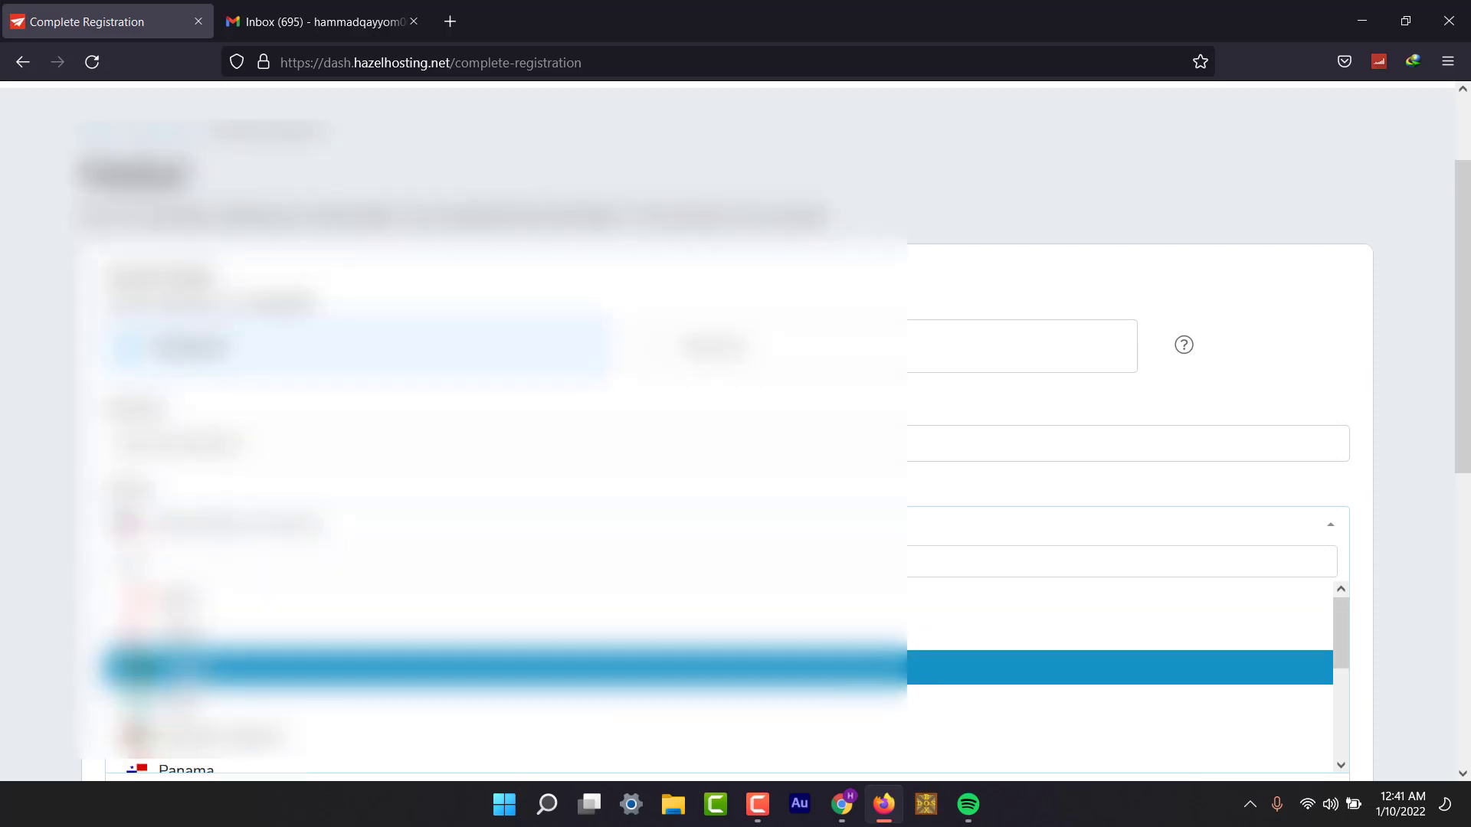
key(Return)
Fill in the telephone, address and remaining contact fields, then submit the form.
scroll(735, 429, down, 3)
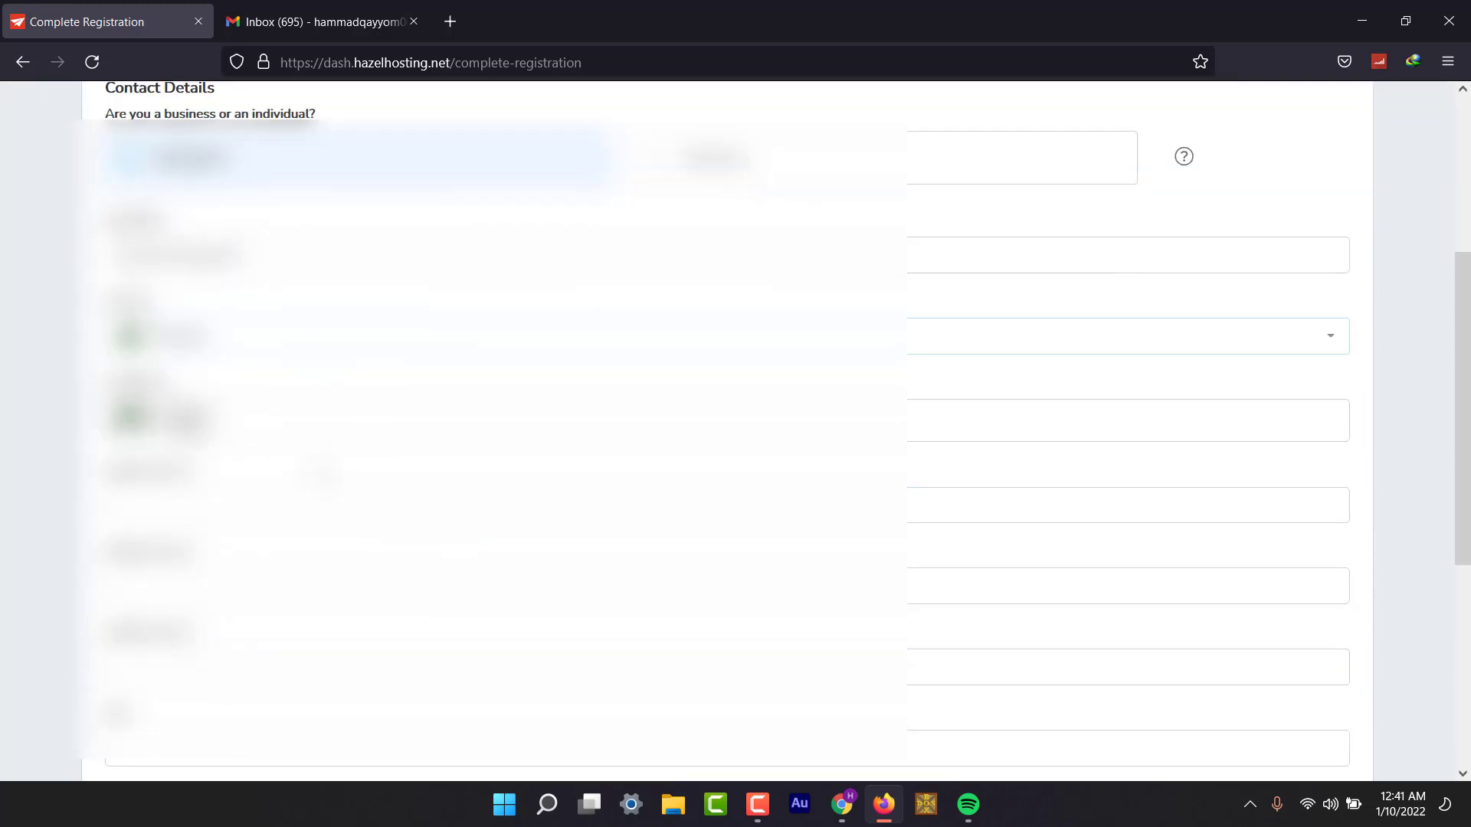
click(735, 421)
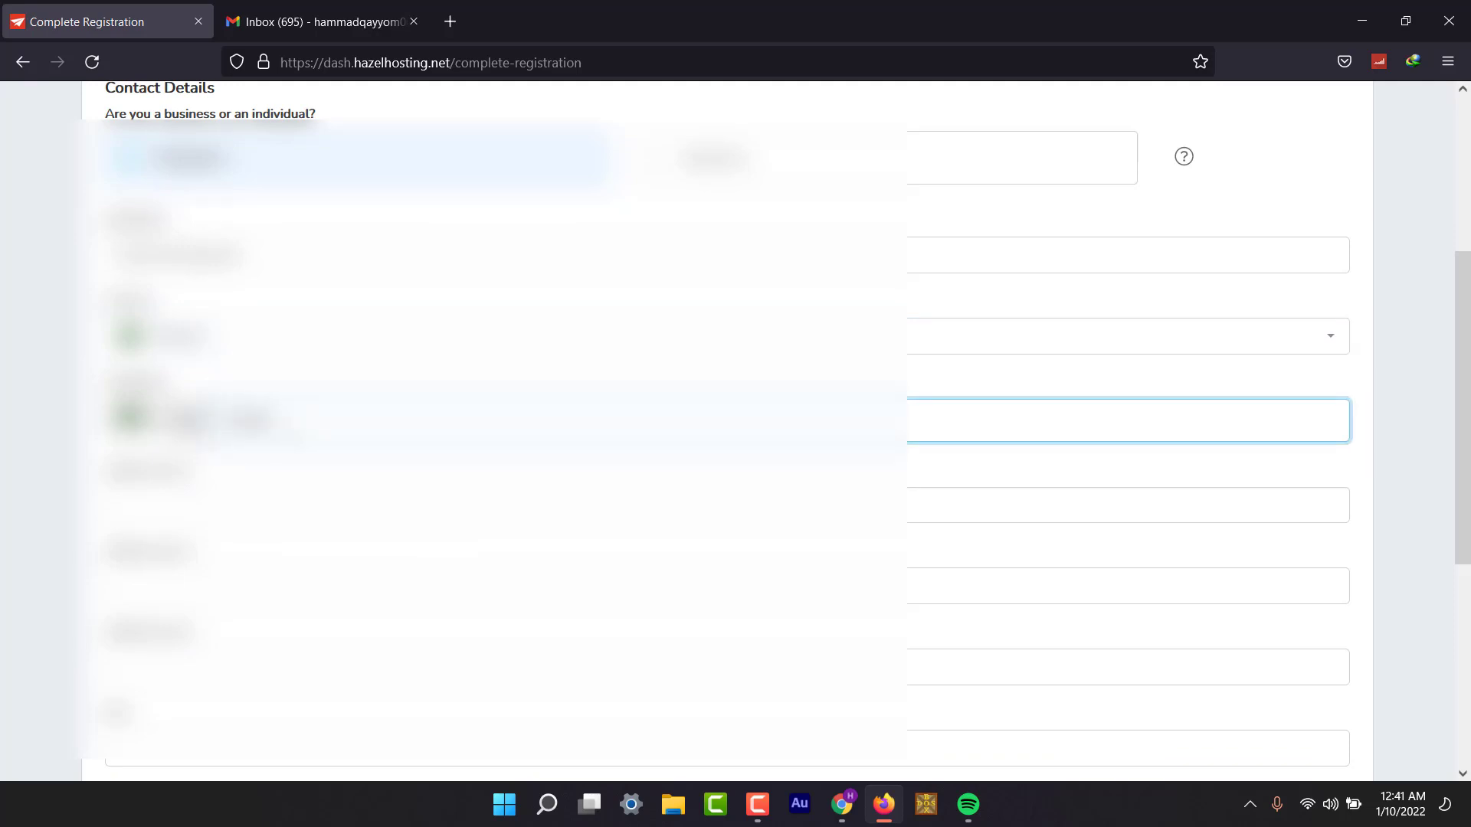
click(1126, 506)
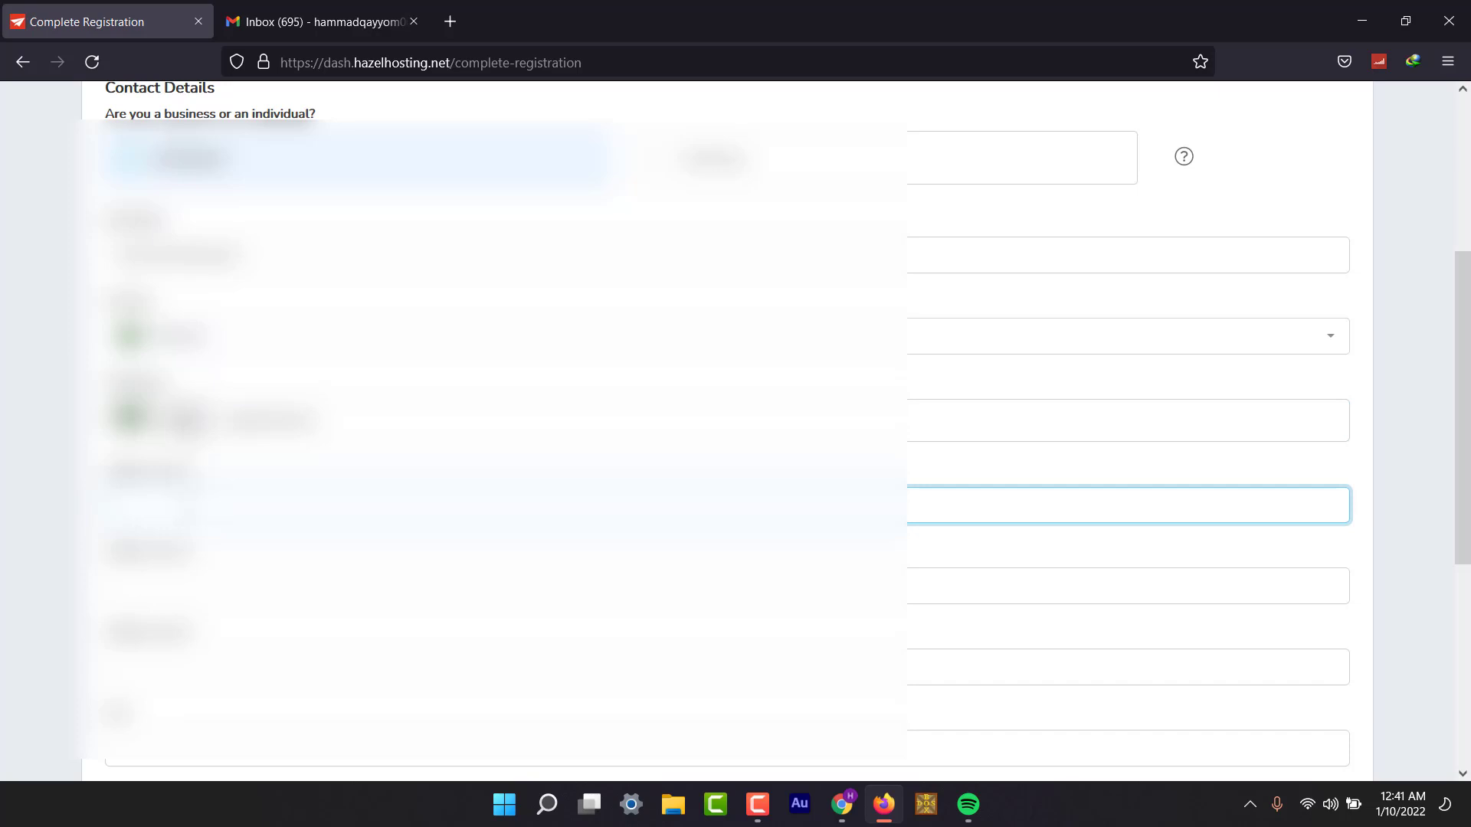
text(a)
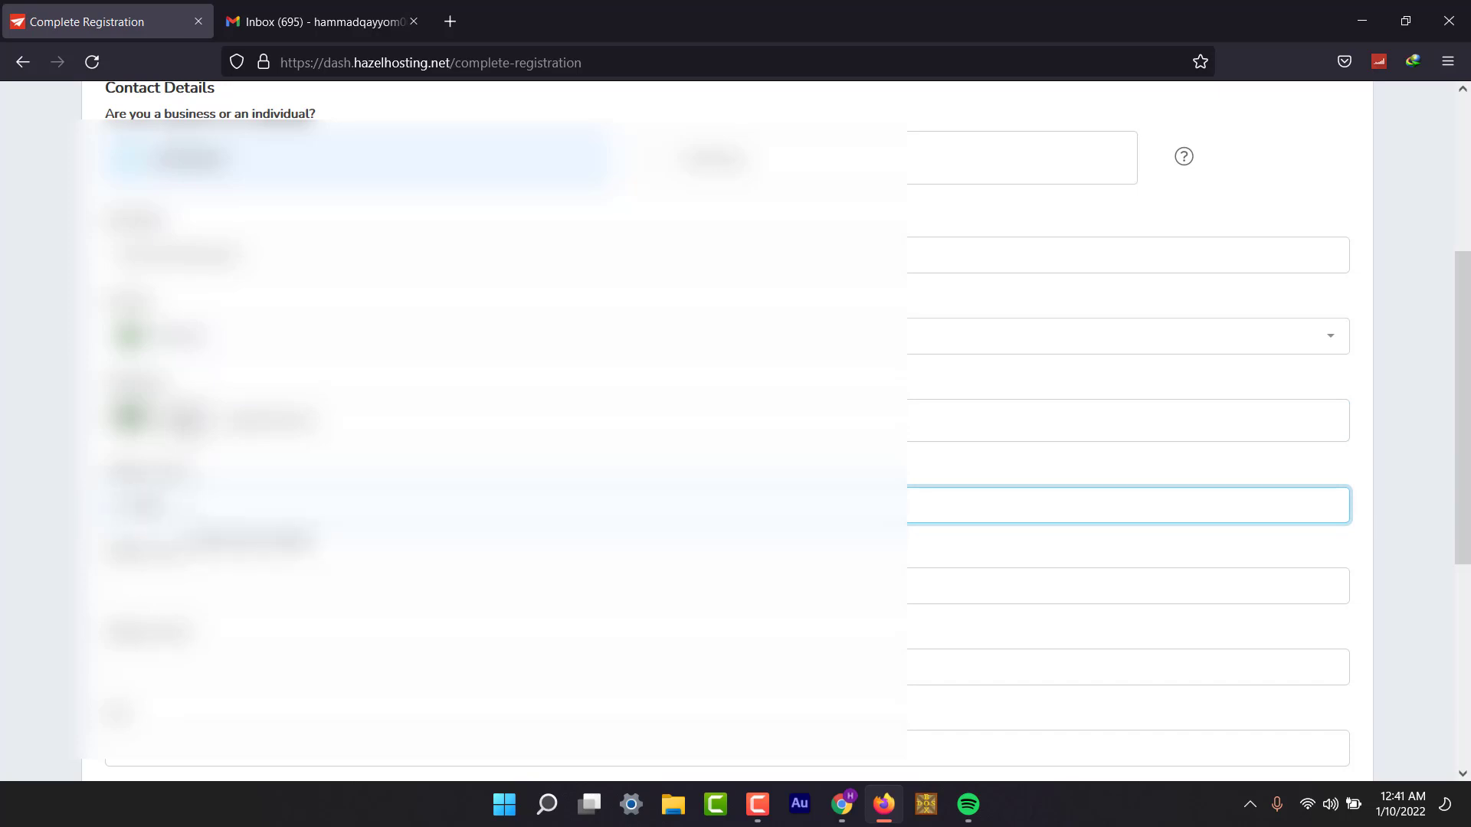
scroll(726, 429, down, 3)
click(1126, 540)
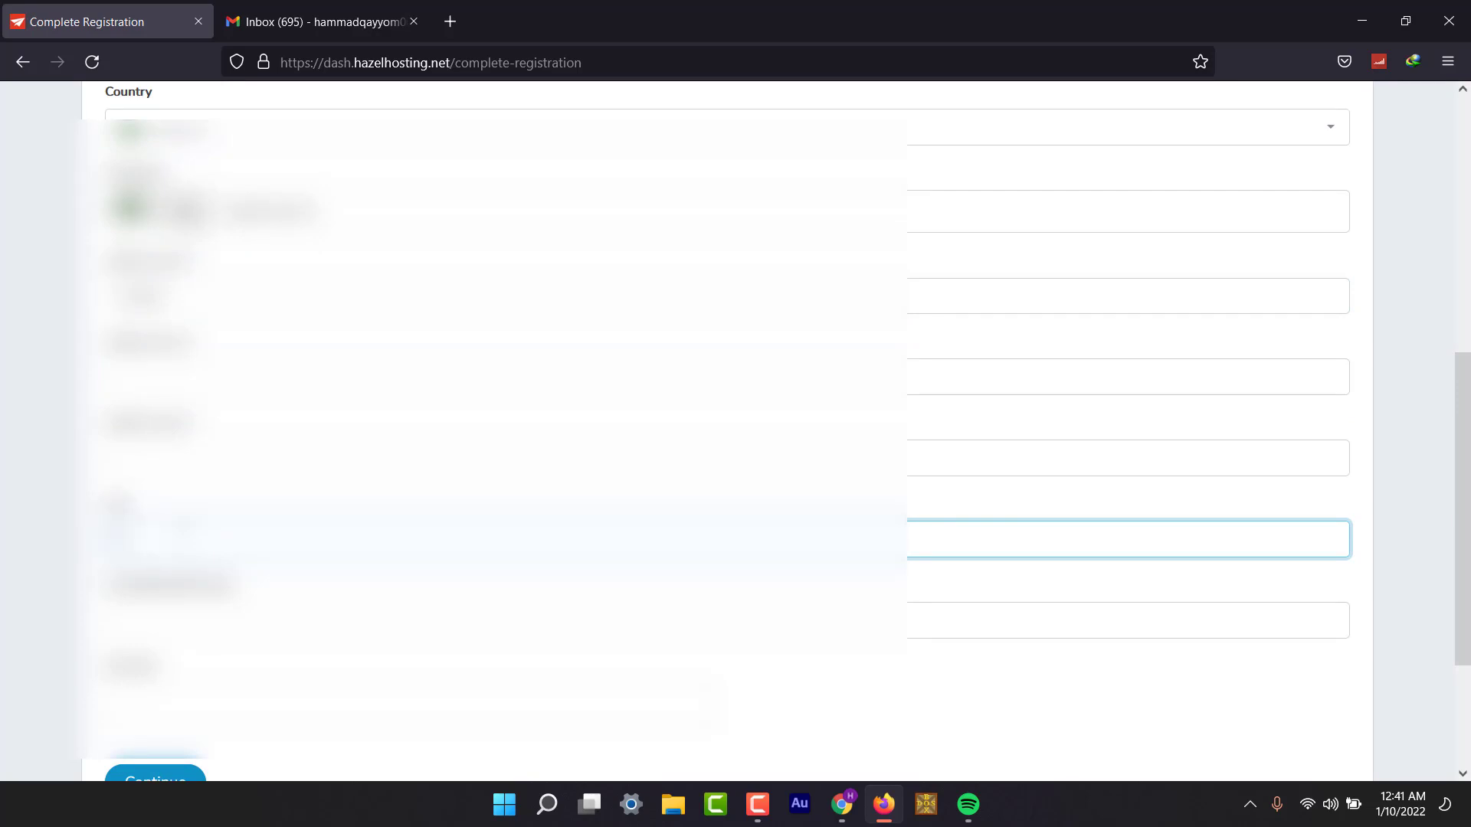
click(1126, 620)
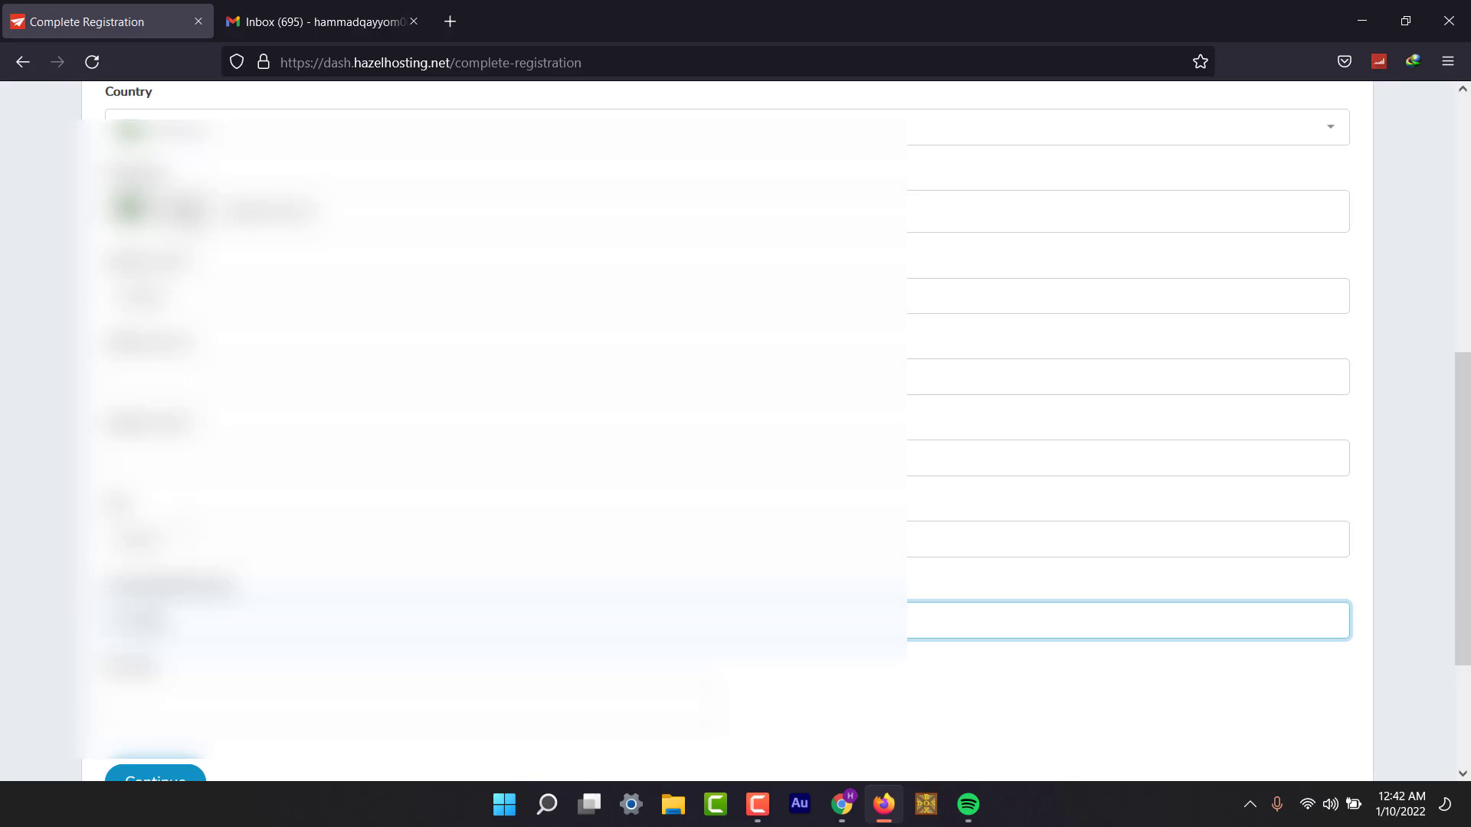
click(406, 701)
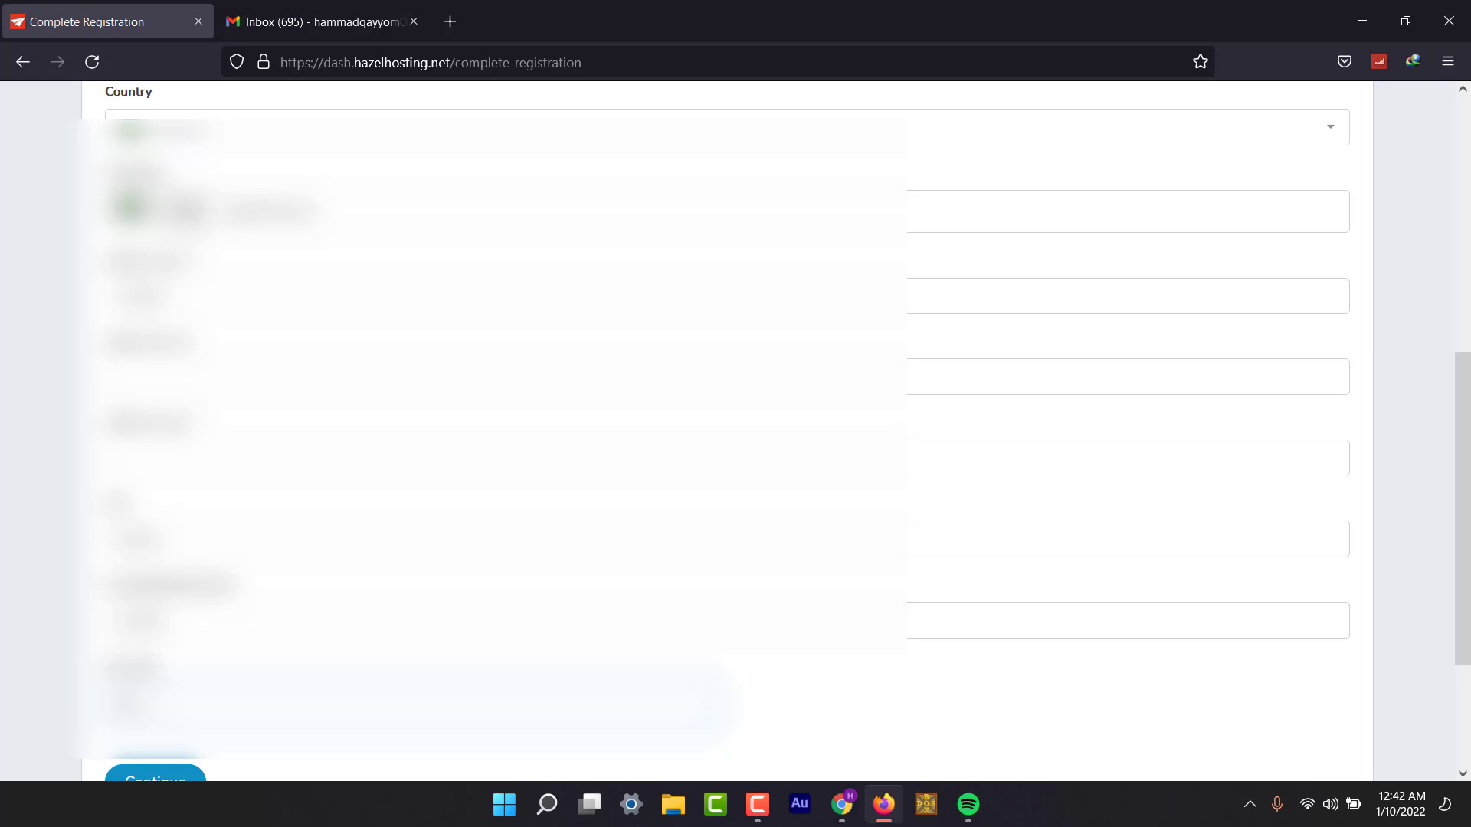
text(00)
scroll(38, 661, down, 3)
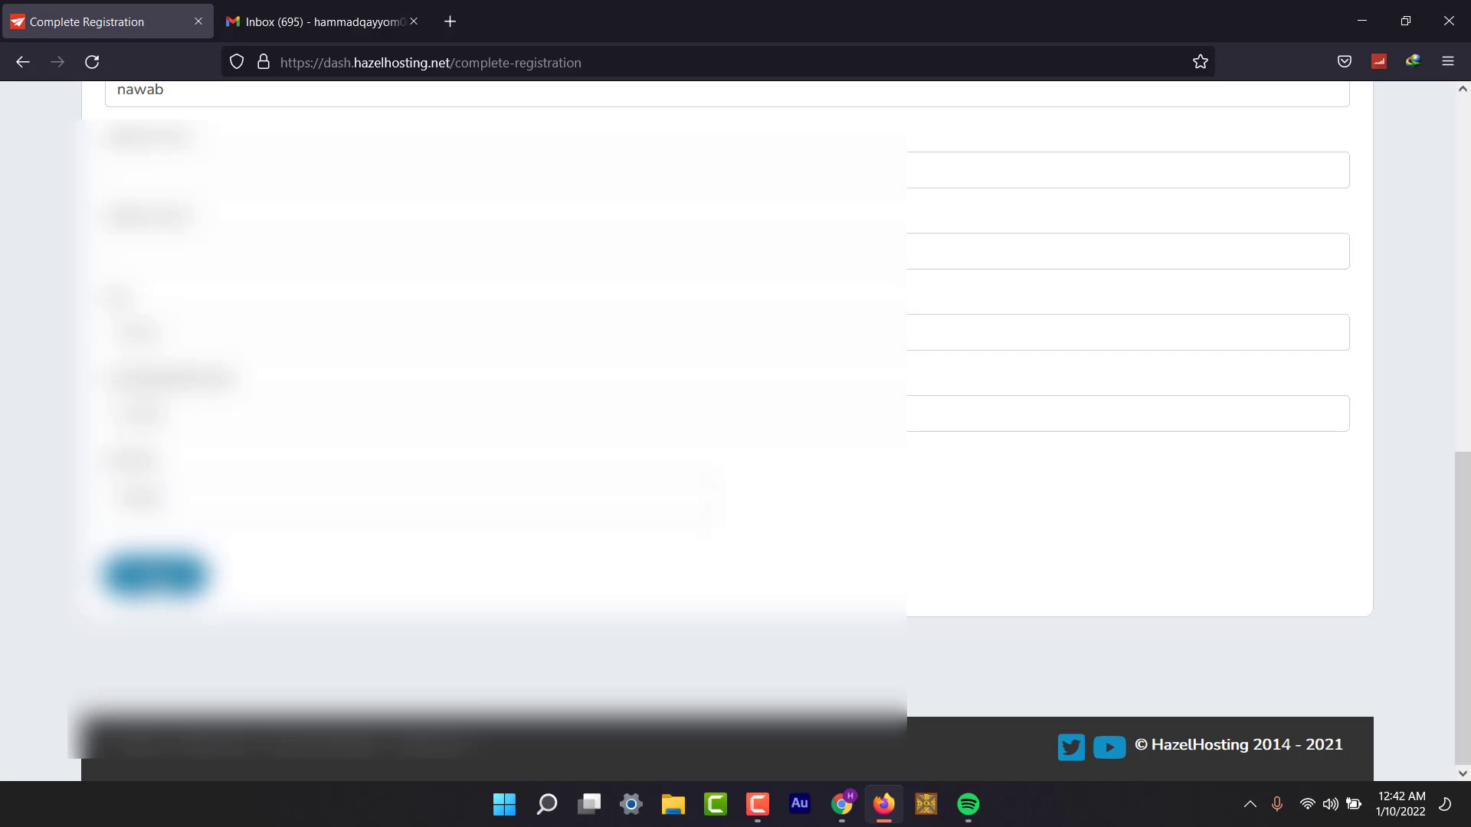
click(154, 575)
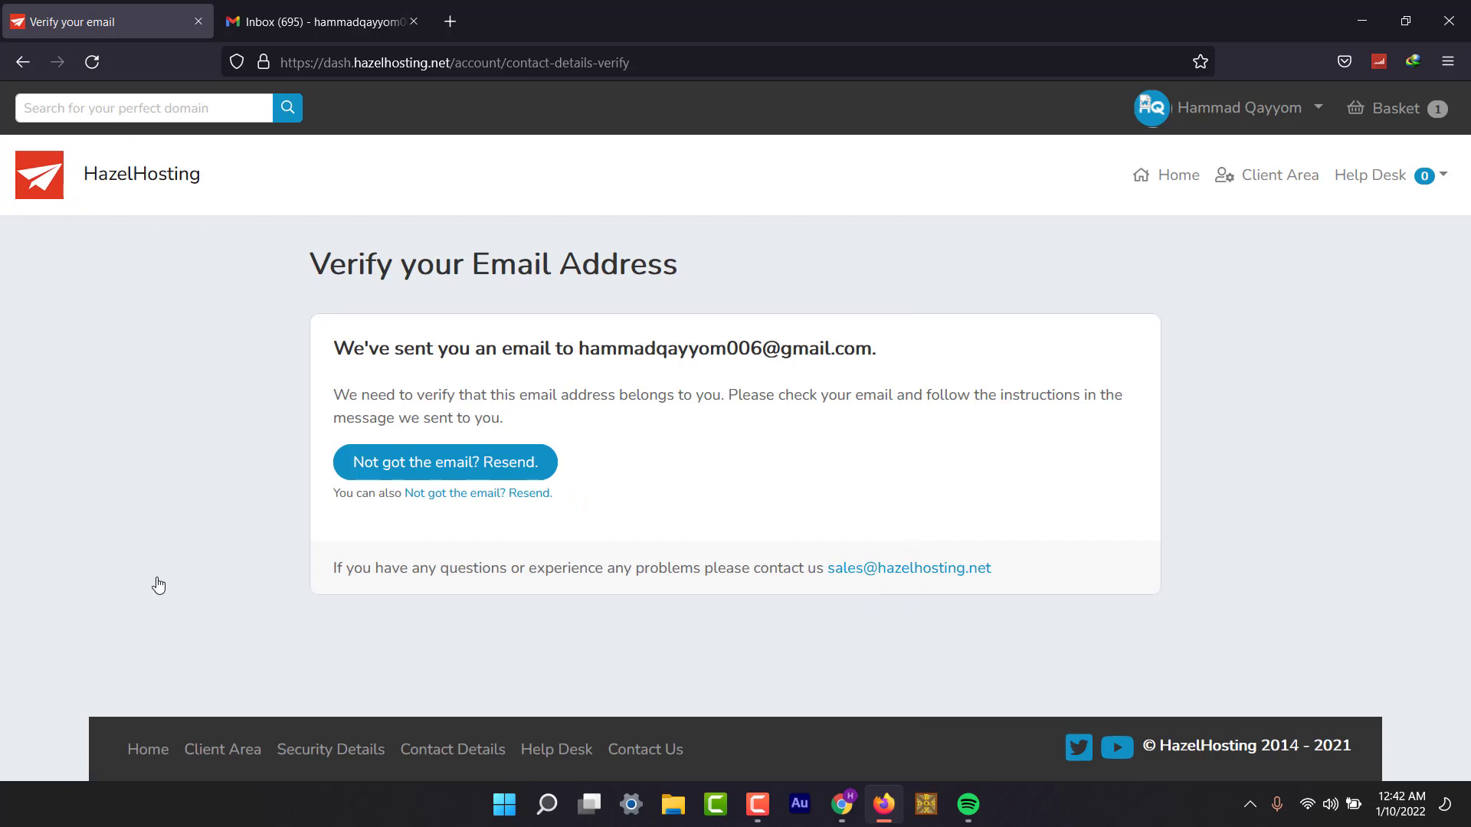
Open the 'Please verify your email address' message in Gmail and follow its verification link.
click(322, 22)
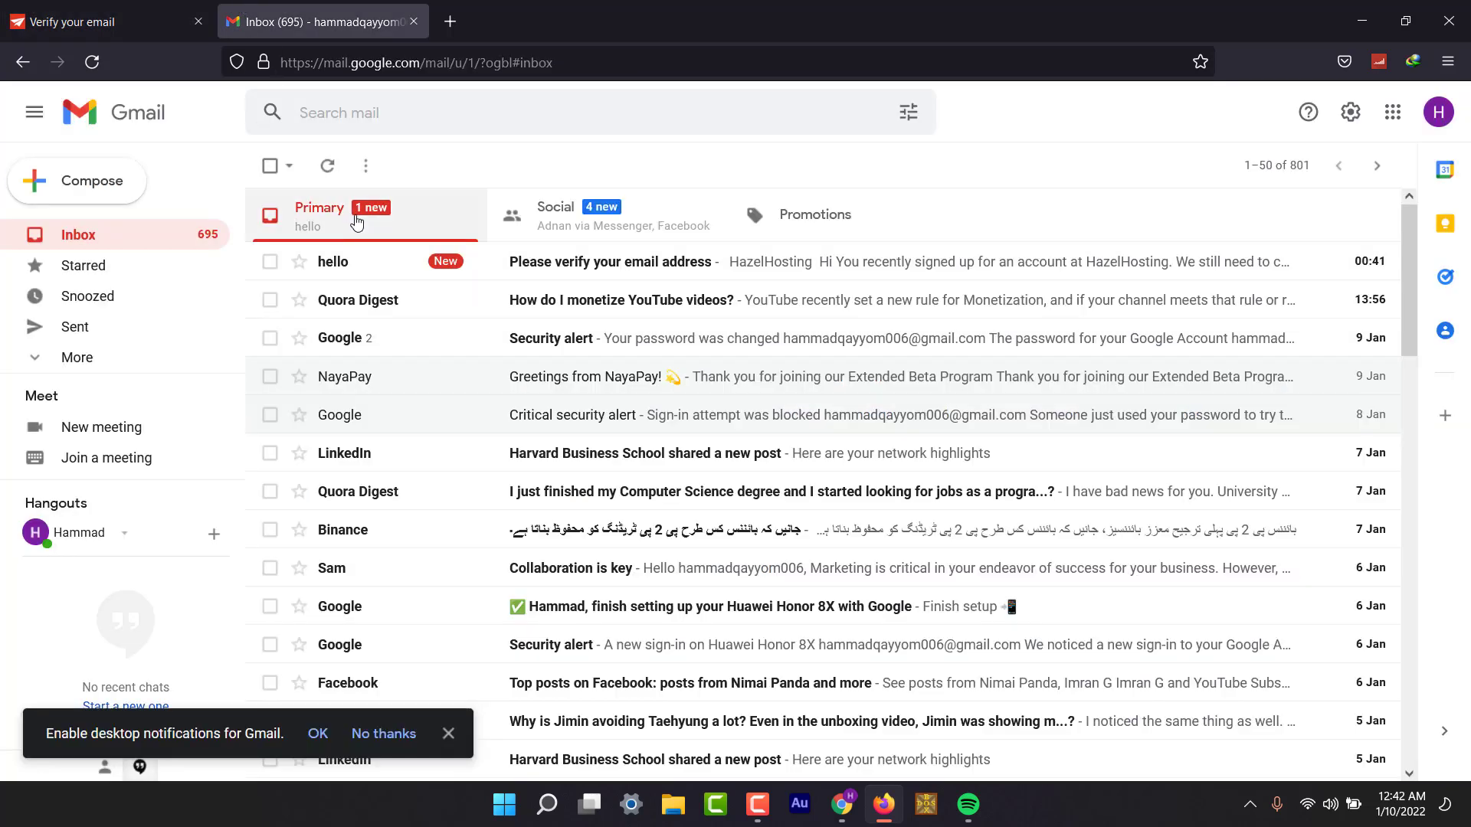
click(616, 262)
scroll(437, 490, down, 4)
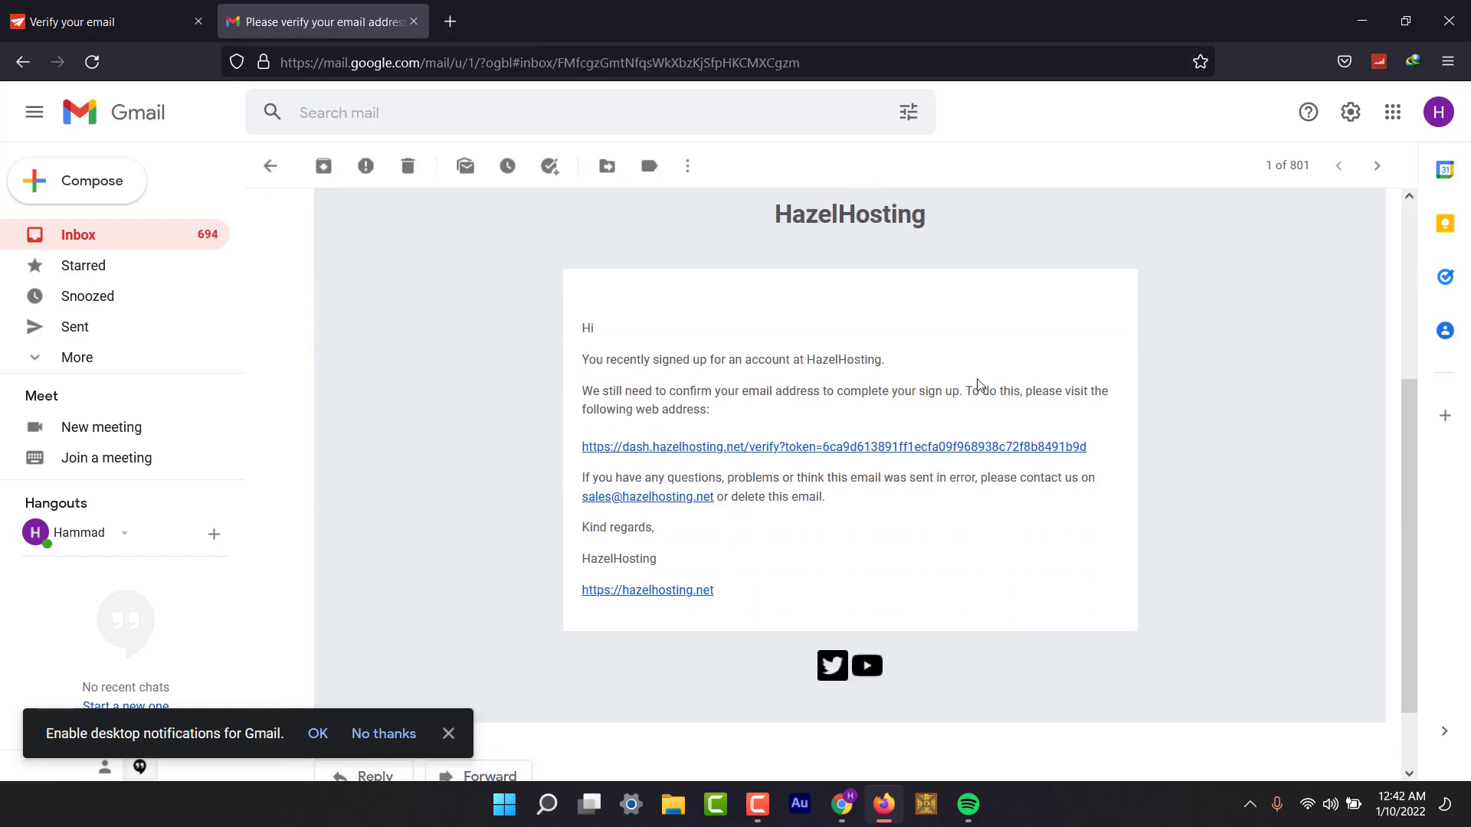
click(737, 436)
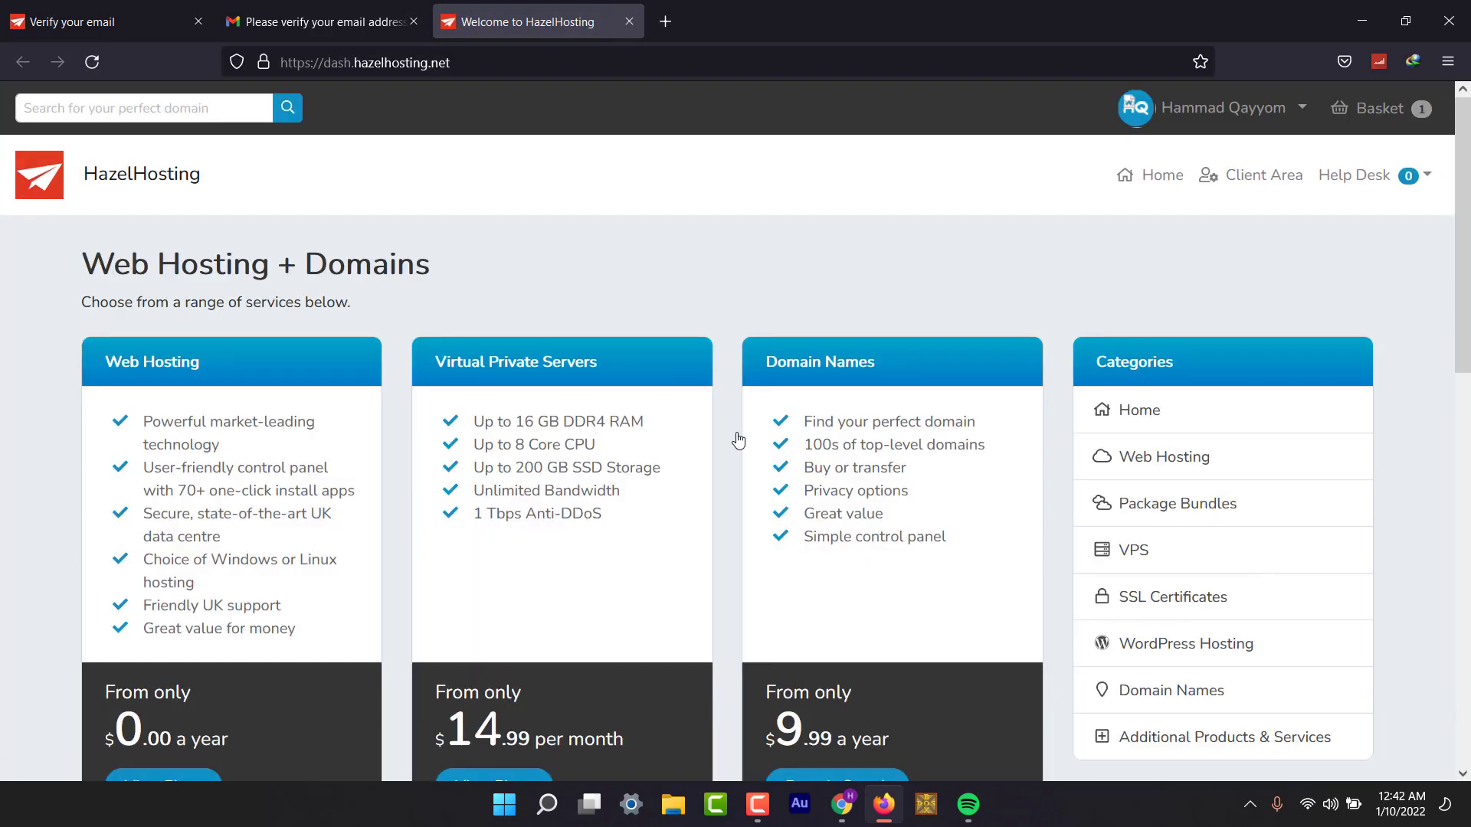
Open the web hosting plans and order the Free Hosting plan.
scroll(737, 438, down, 3)
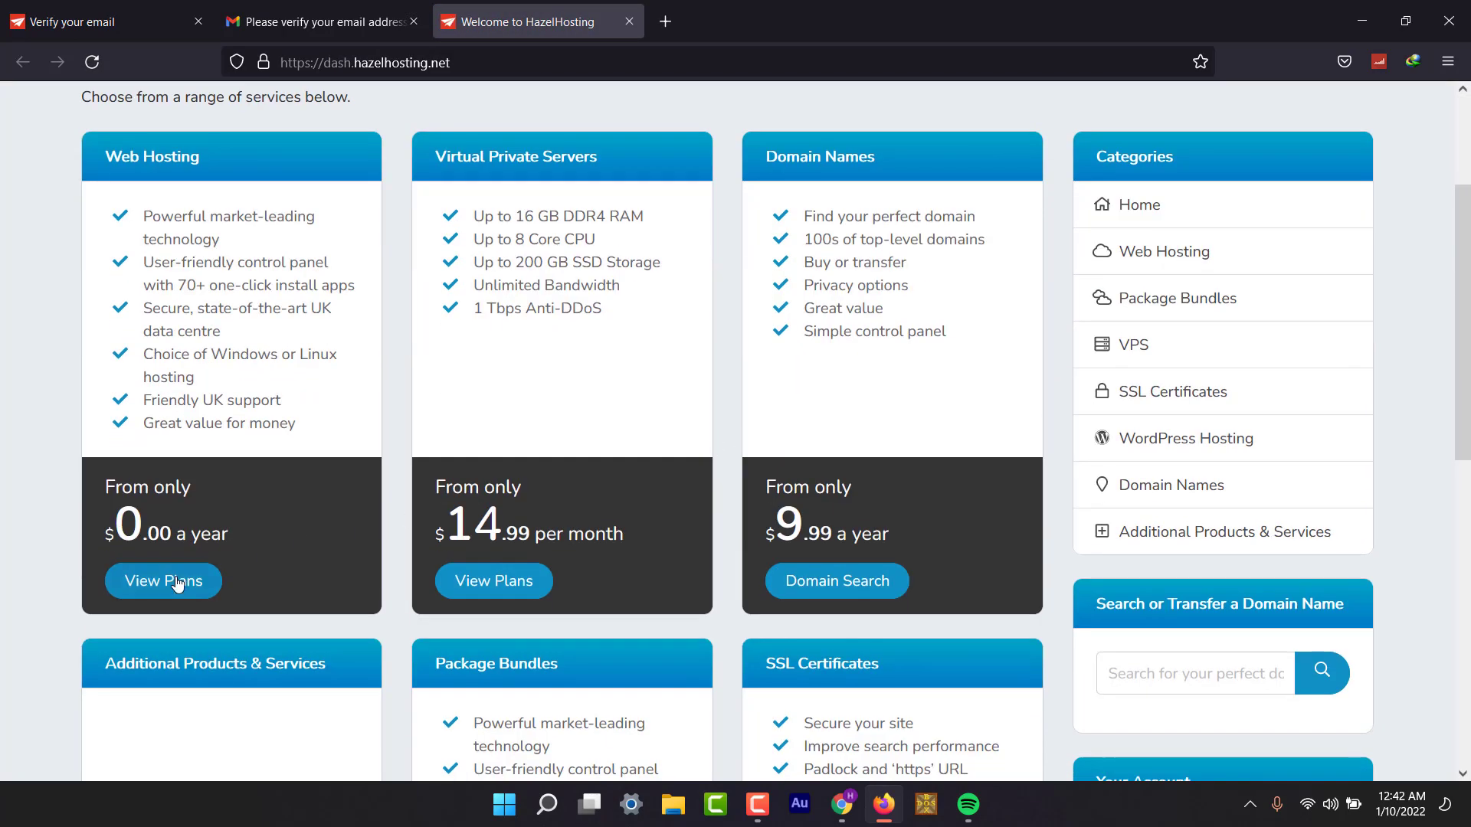
scroll(174, 584, down, 4)
scroll(175, 584, up, 2)
scroll(174, 584, down, 4)
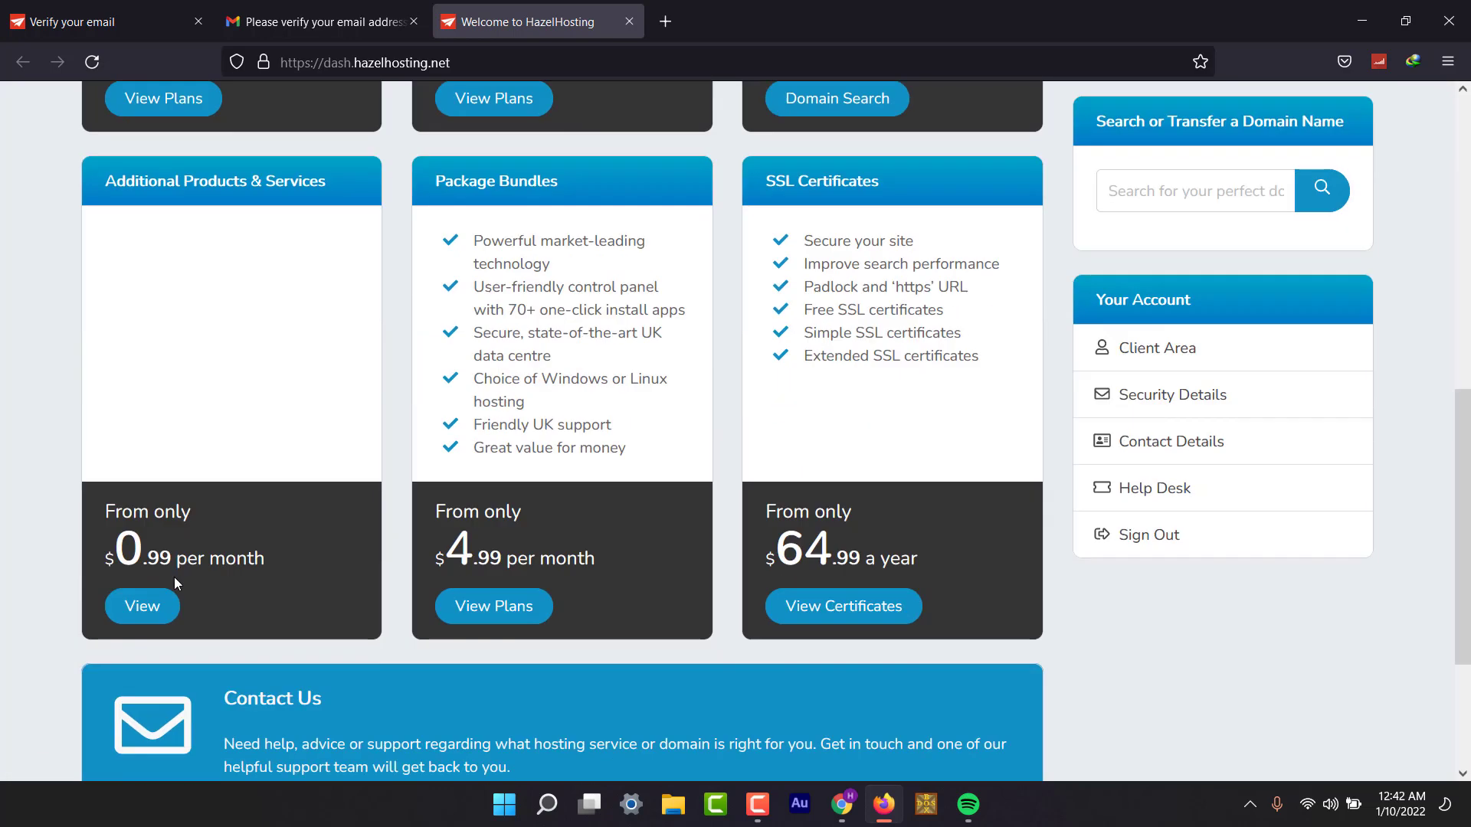
scroll(174, 577, up, 5)
click(148, 561)
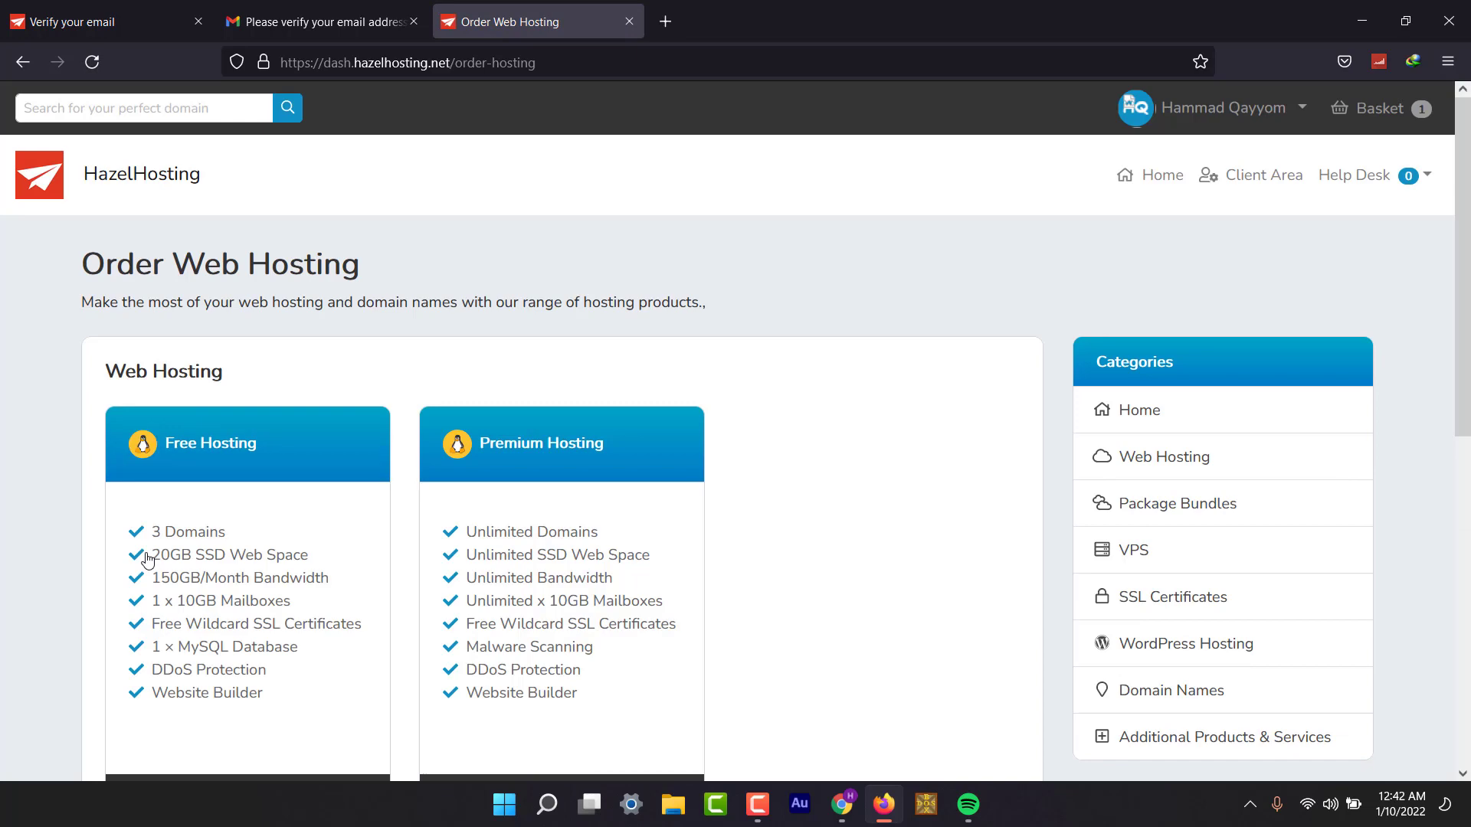
scroll(148, 559, down, 3)
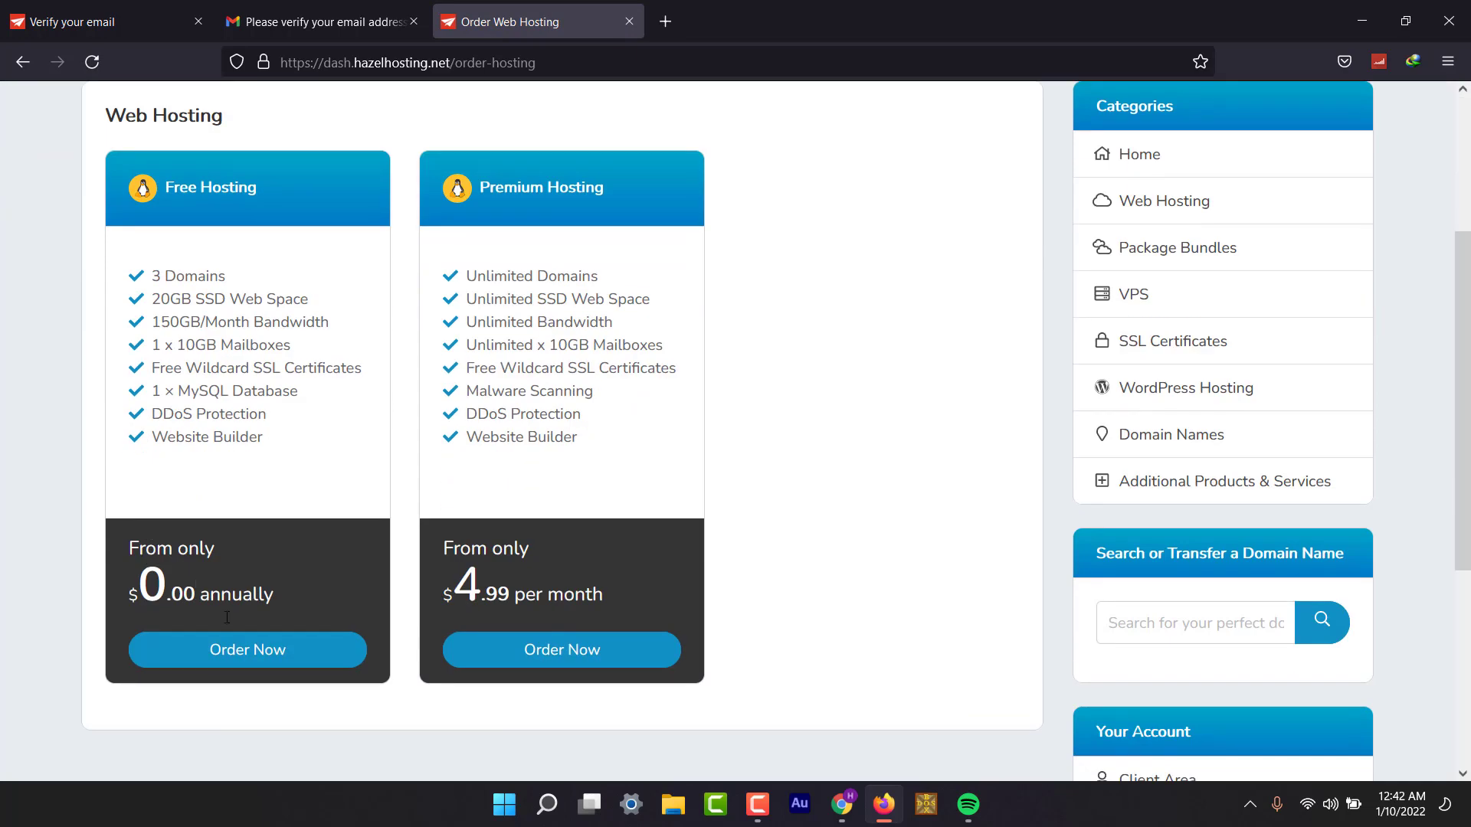
click(268, 660)
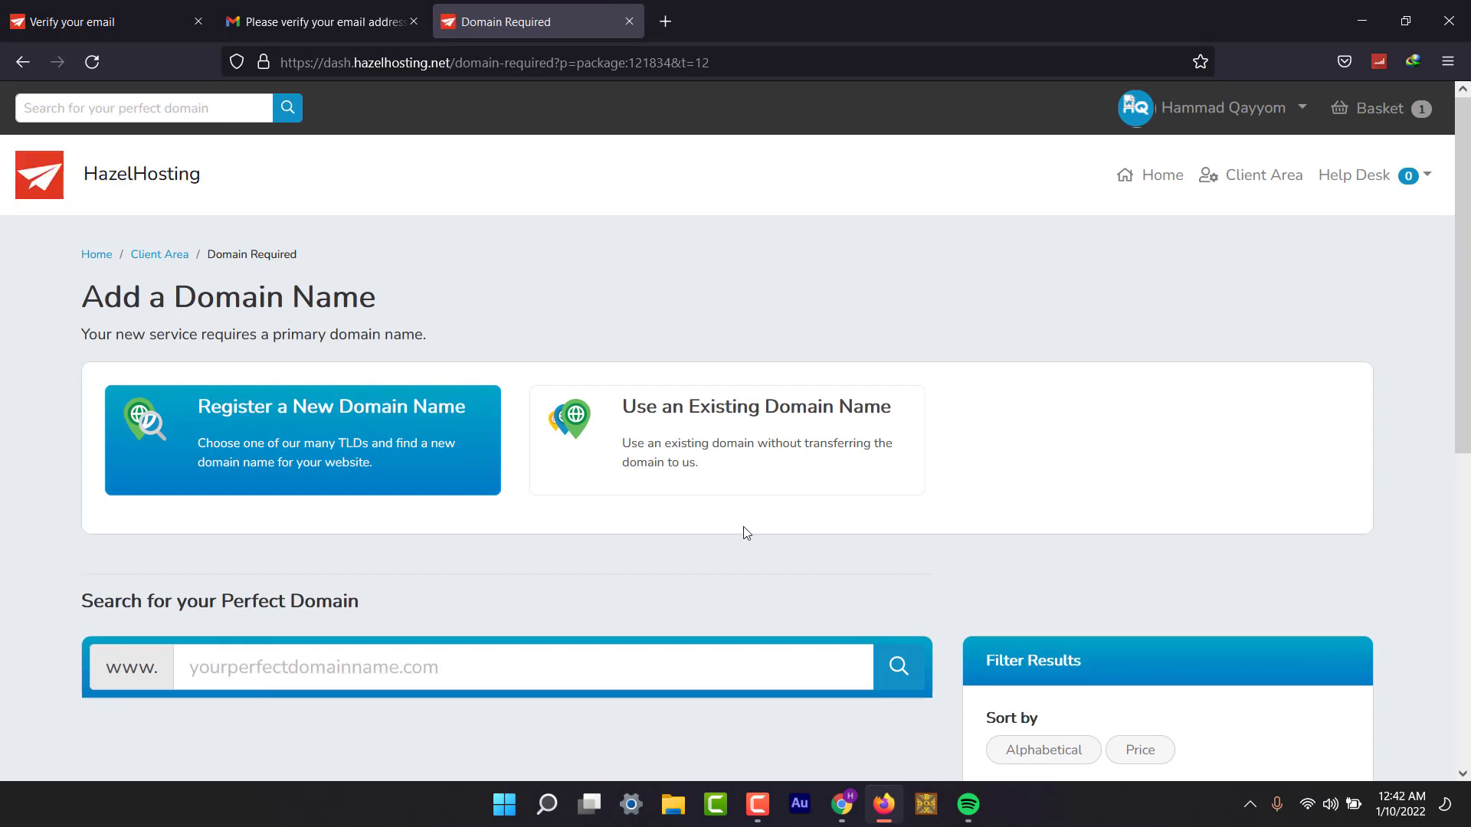
Use the existing domain freshcotechs.com for the Free Hosting order.
click(750, 464)
click(530, 575)
text(freshcotect)
key(BackSpace)
key(BackSpace)
key(BackSpace)
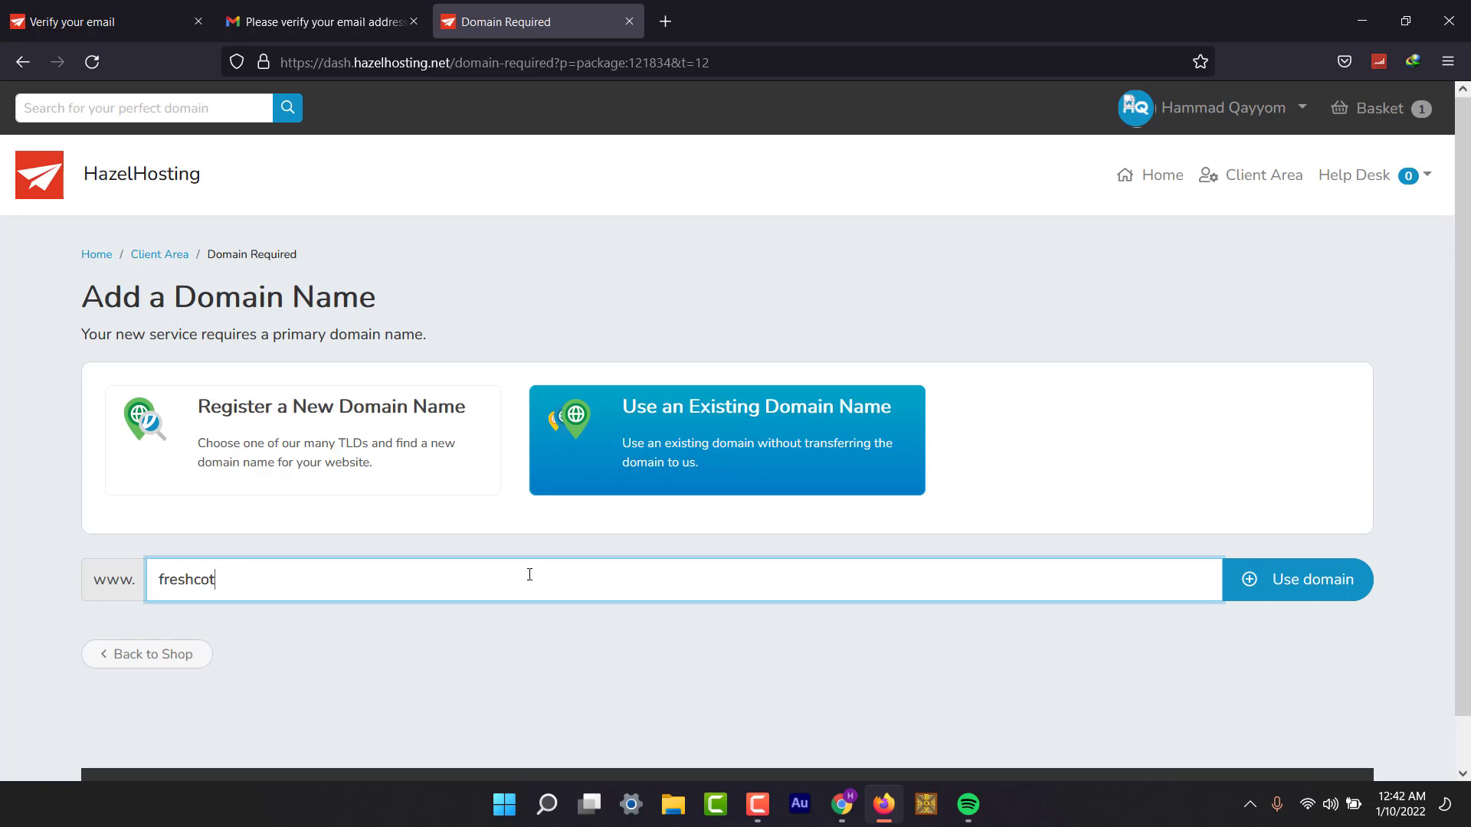
text(echs.com)
click(1311, 582)
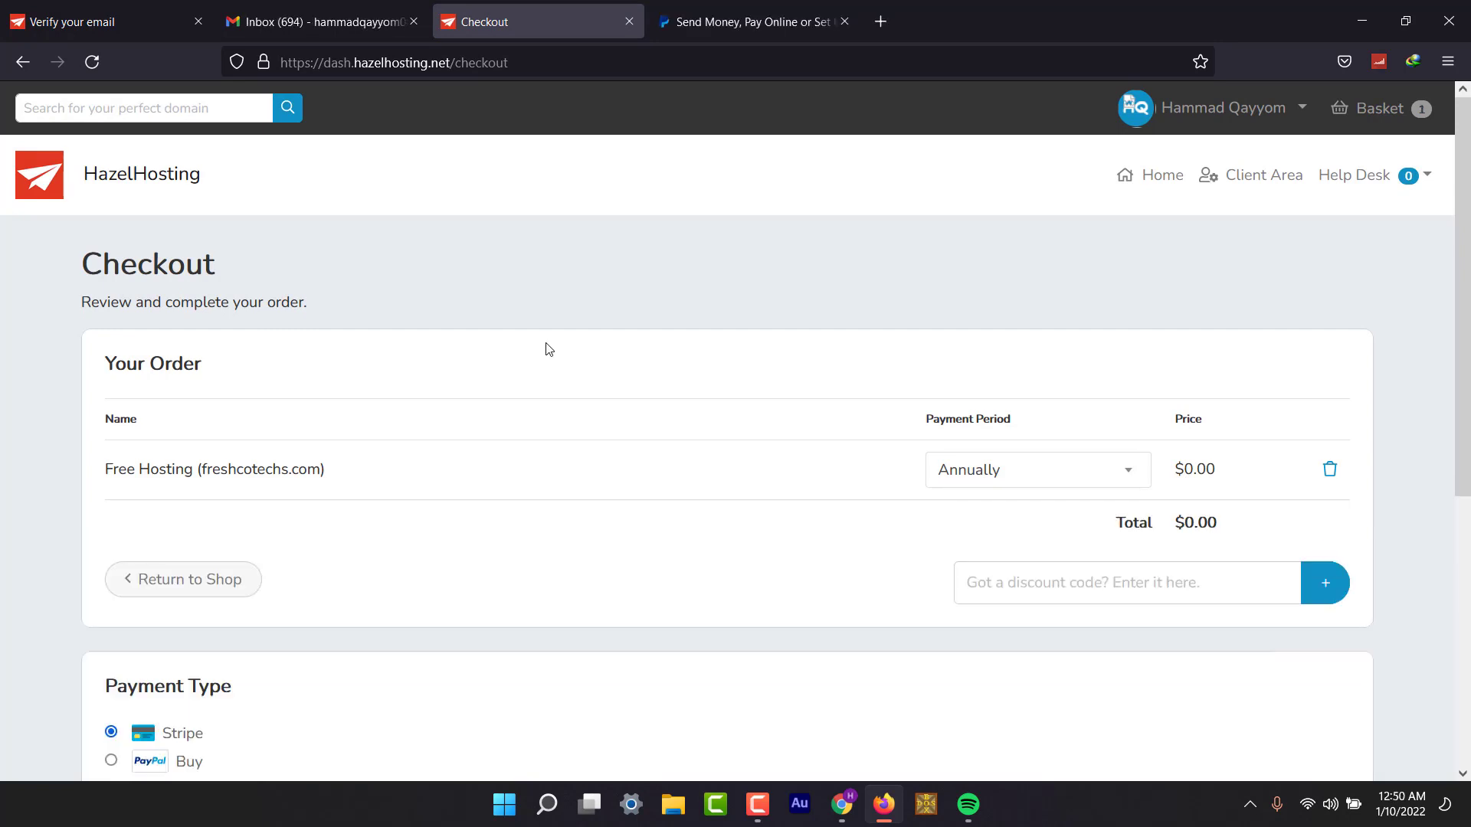
Choose PayPal as the payment type and check out the $0.00 order.
scroll(549, 349, down, 3)
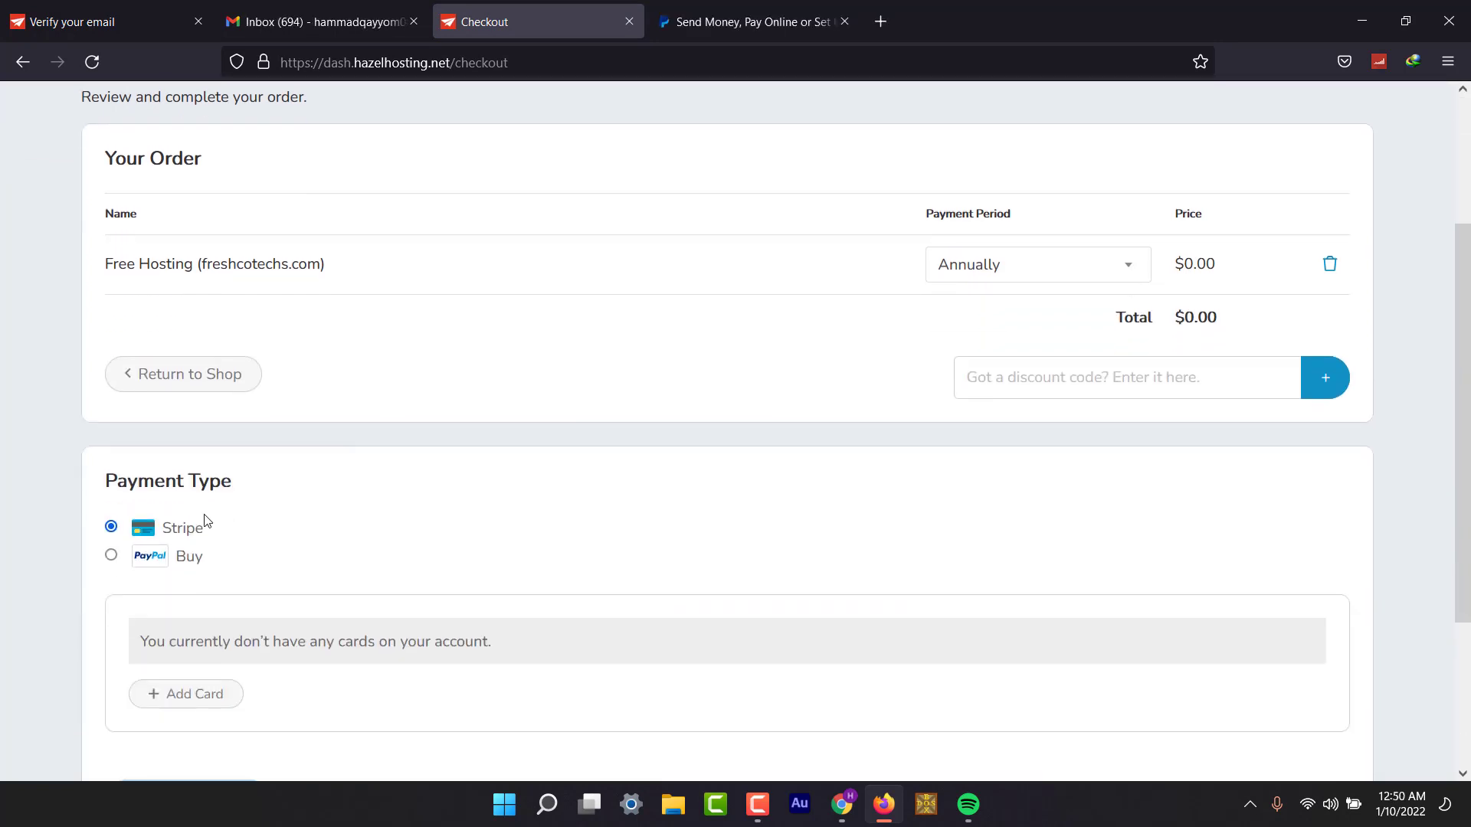
click(111, 555)
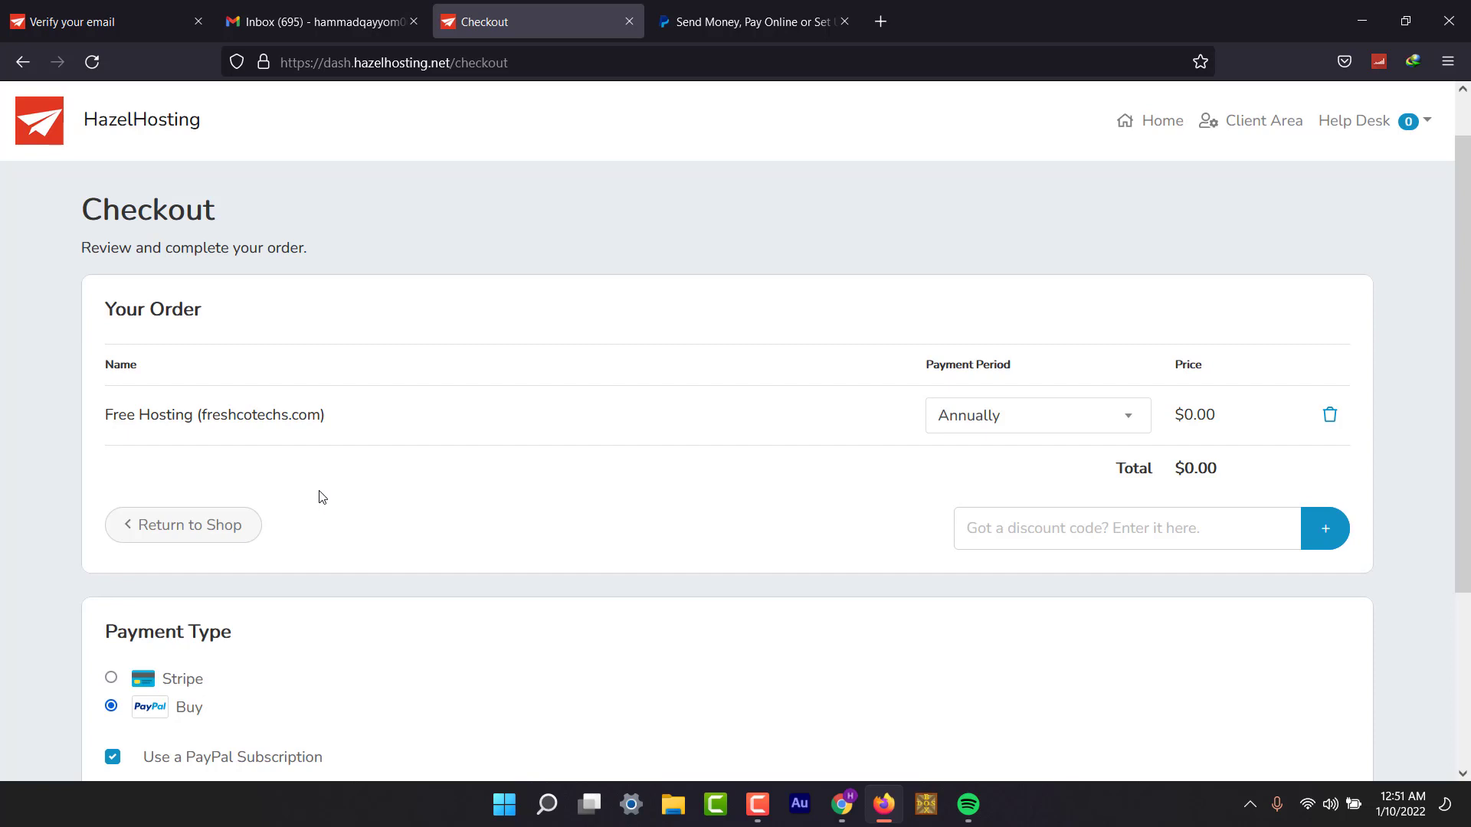
scroll(321, 496, down, 2)
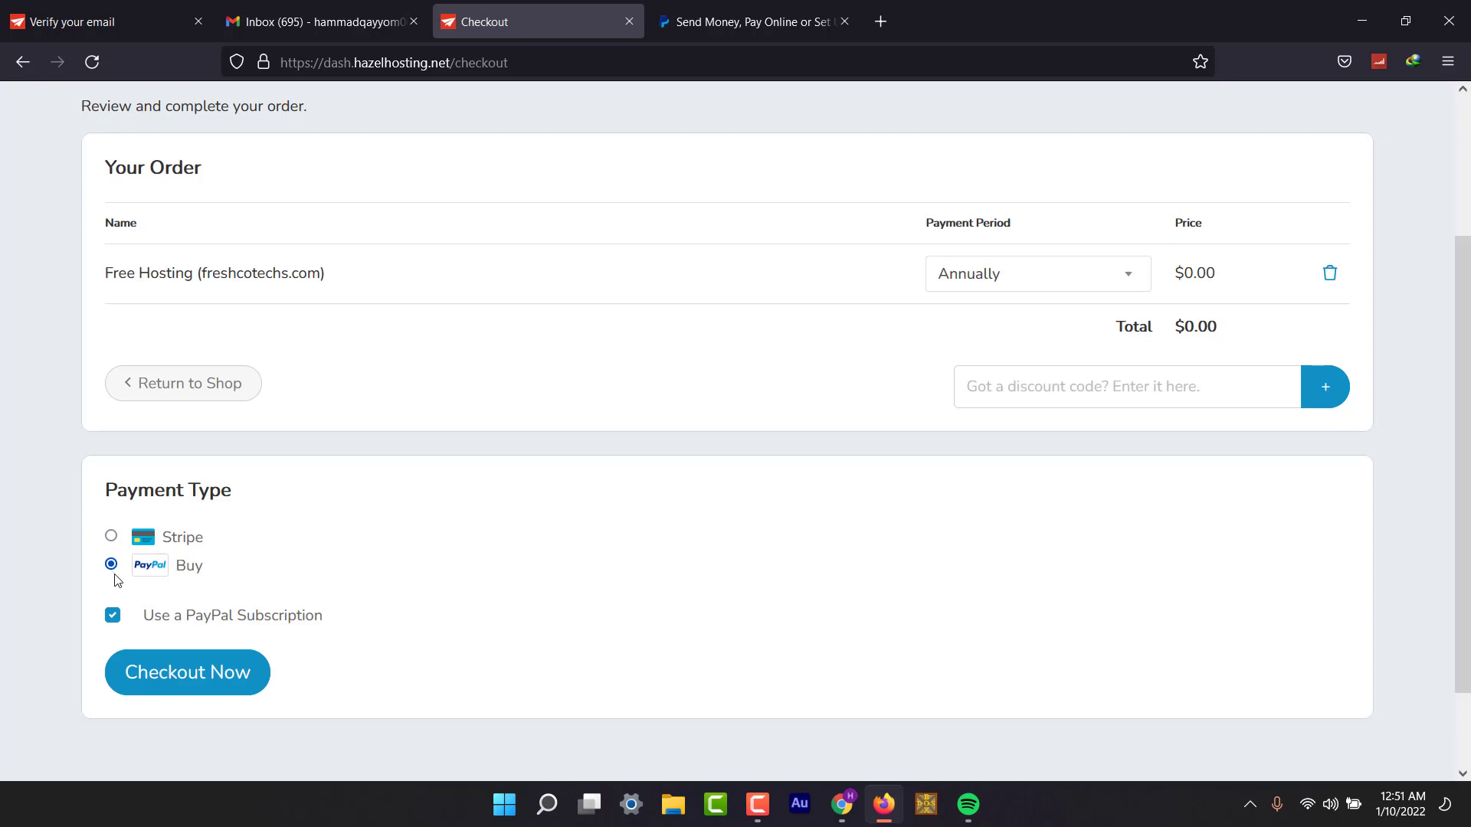
click(188, 675)
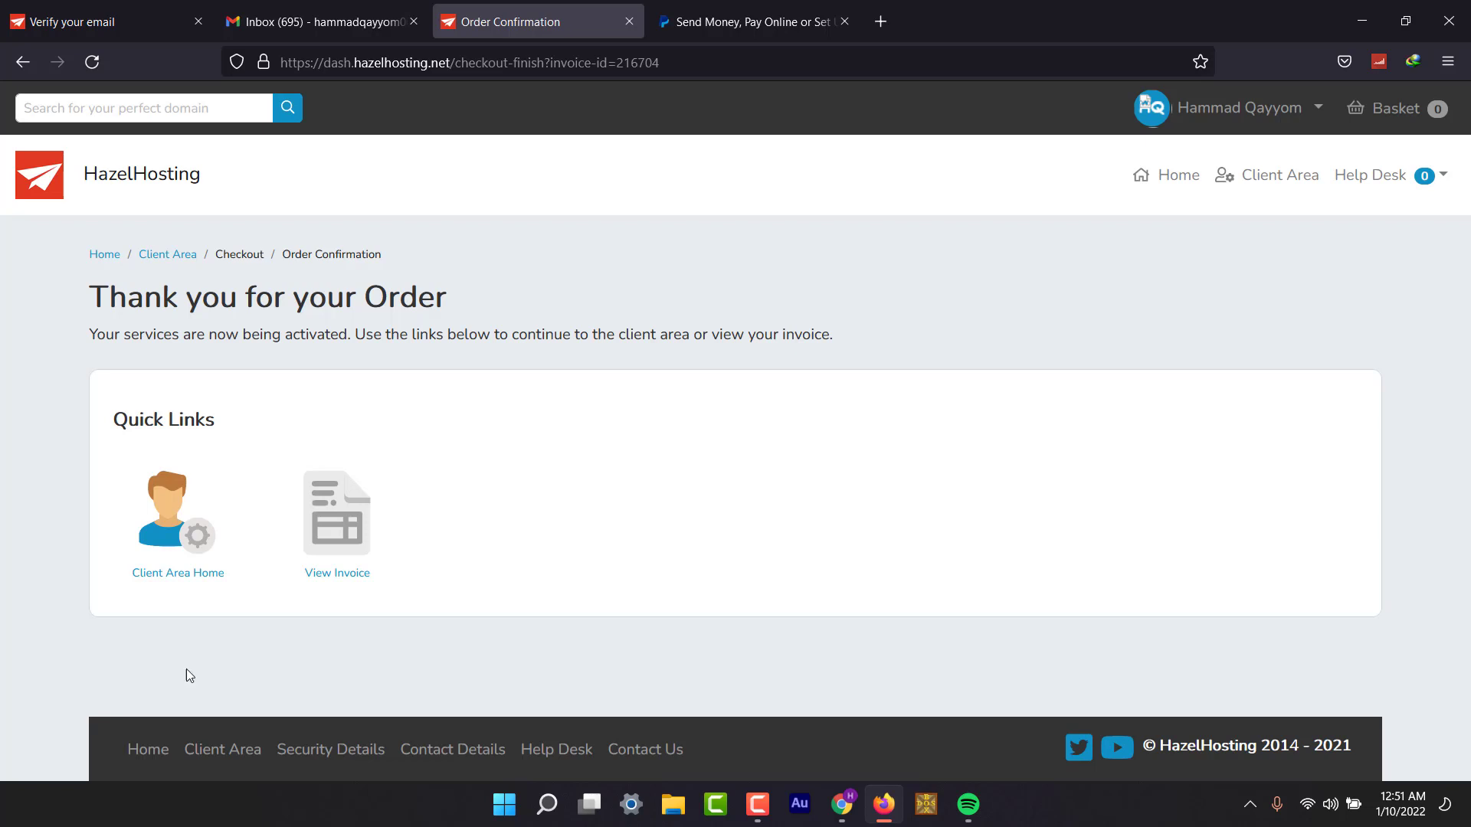
Switch to the Gmail inbox to find the new 'Welcome to your new hosting' email.
click(353, 23)
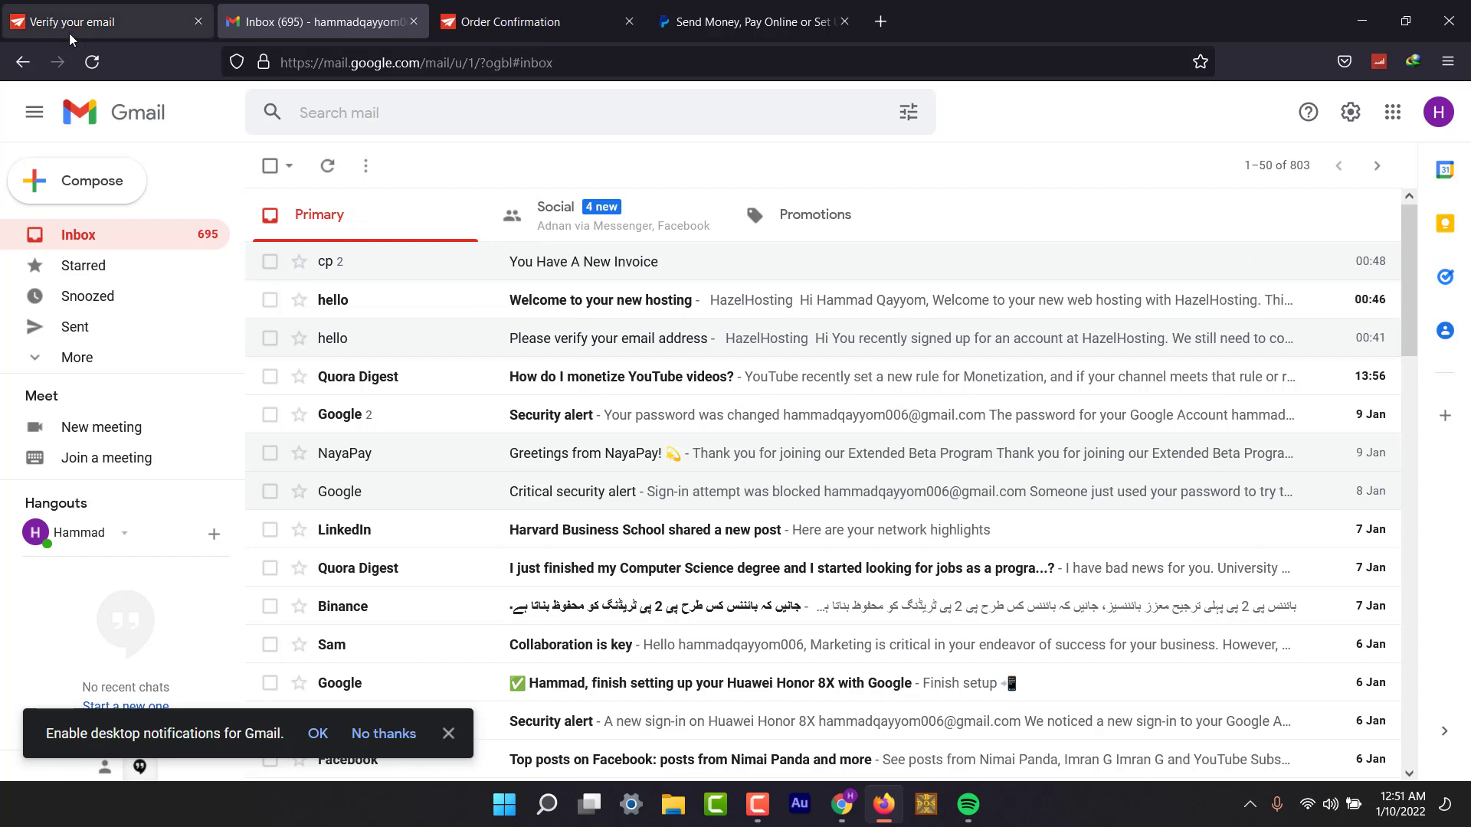
Reload the Gmail inbox, then go back to the Order Confirmation page.
click(93, 61)
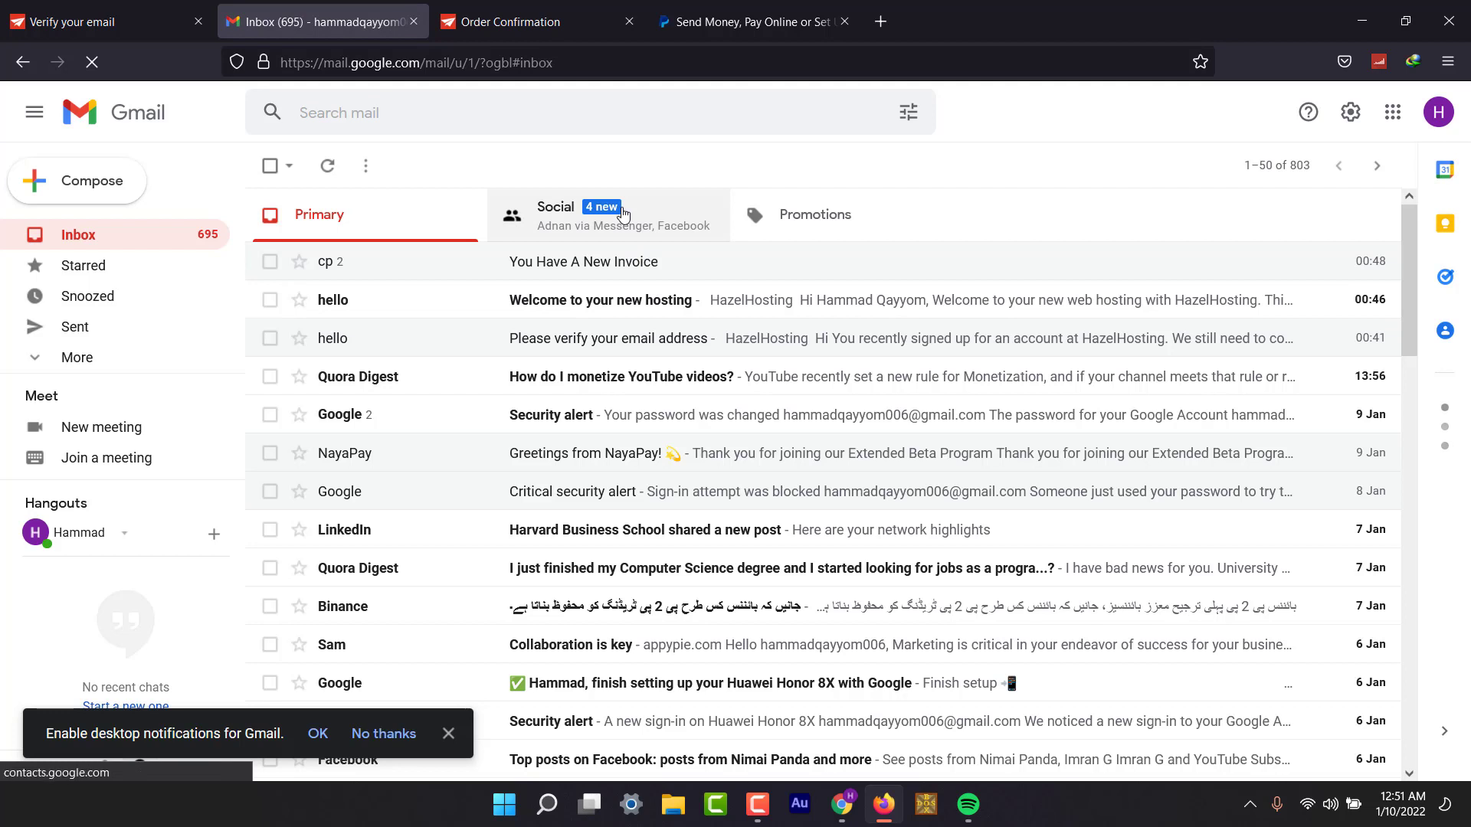
click(514, 24)
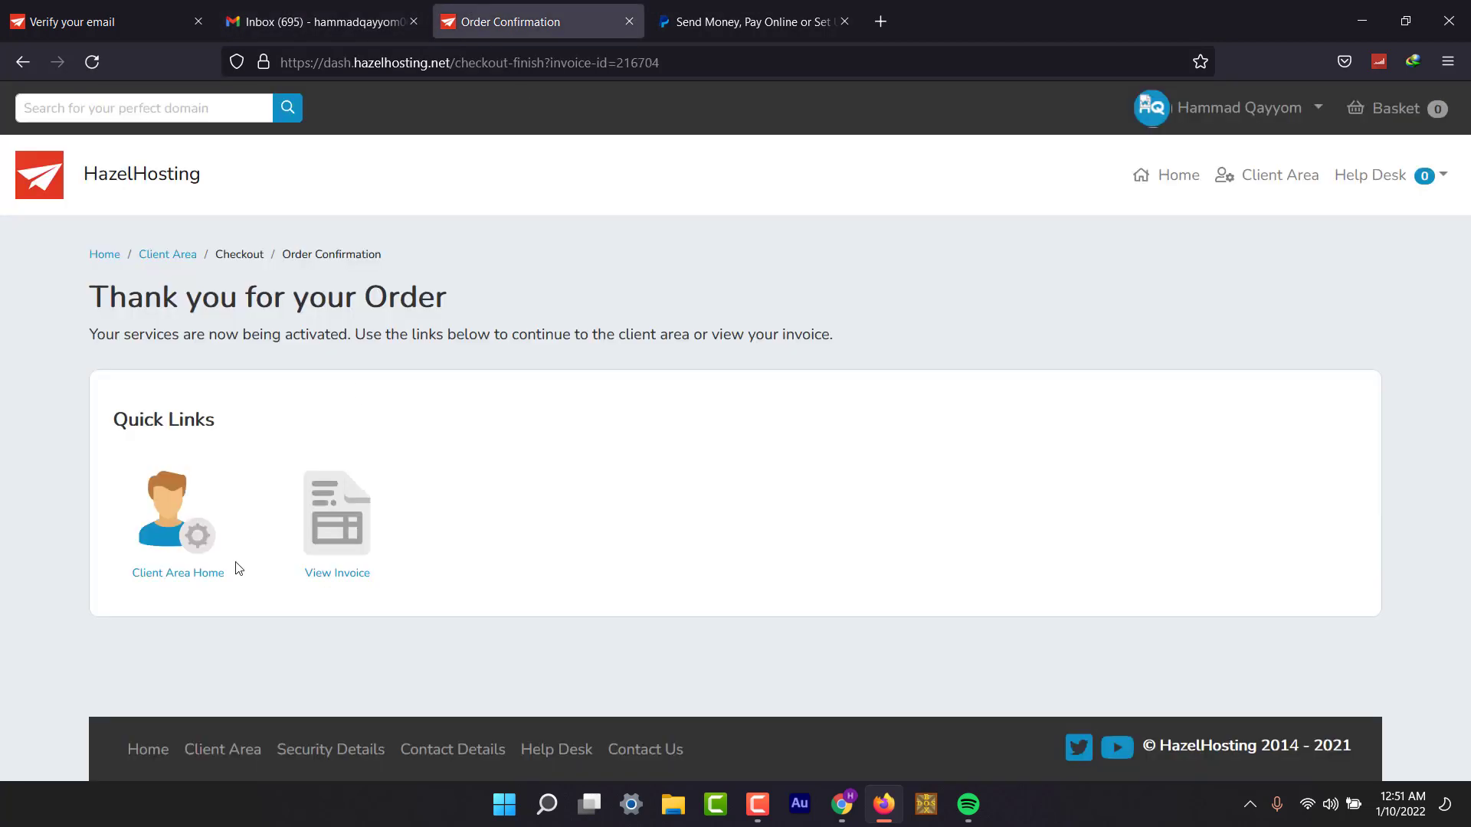
Go to the HazelHosting Client Area.
click(1264, 175)
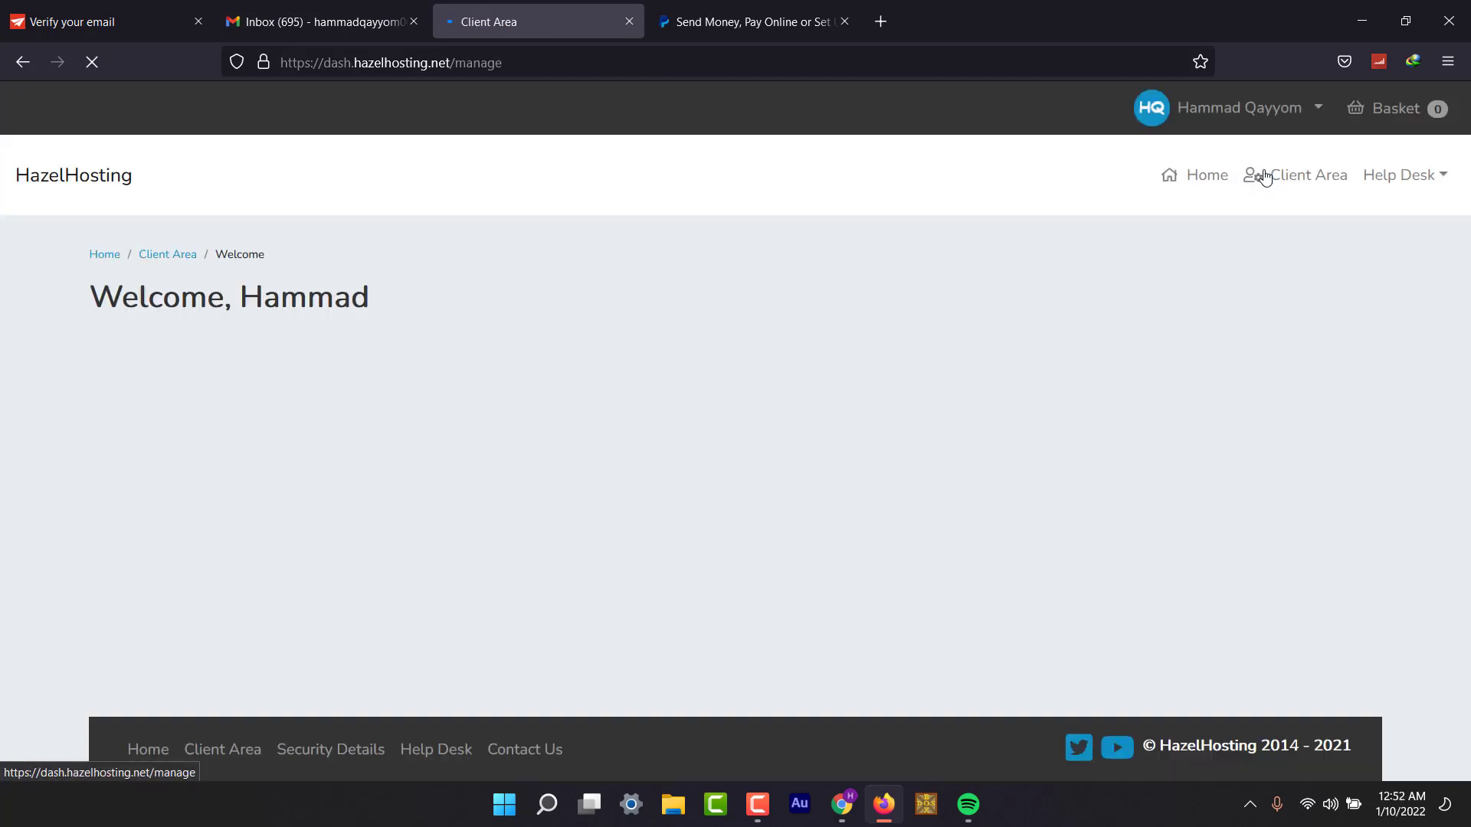
scroll(1132, 300, down, 3)
scroll(1134, 303, down, 2)
scroll(1134, 302, up, 5)
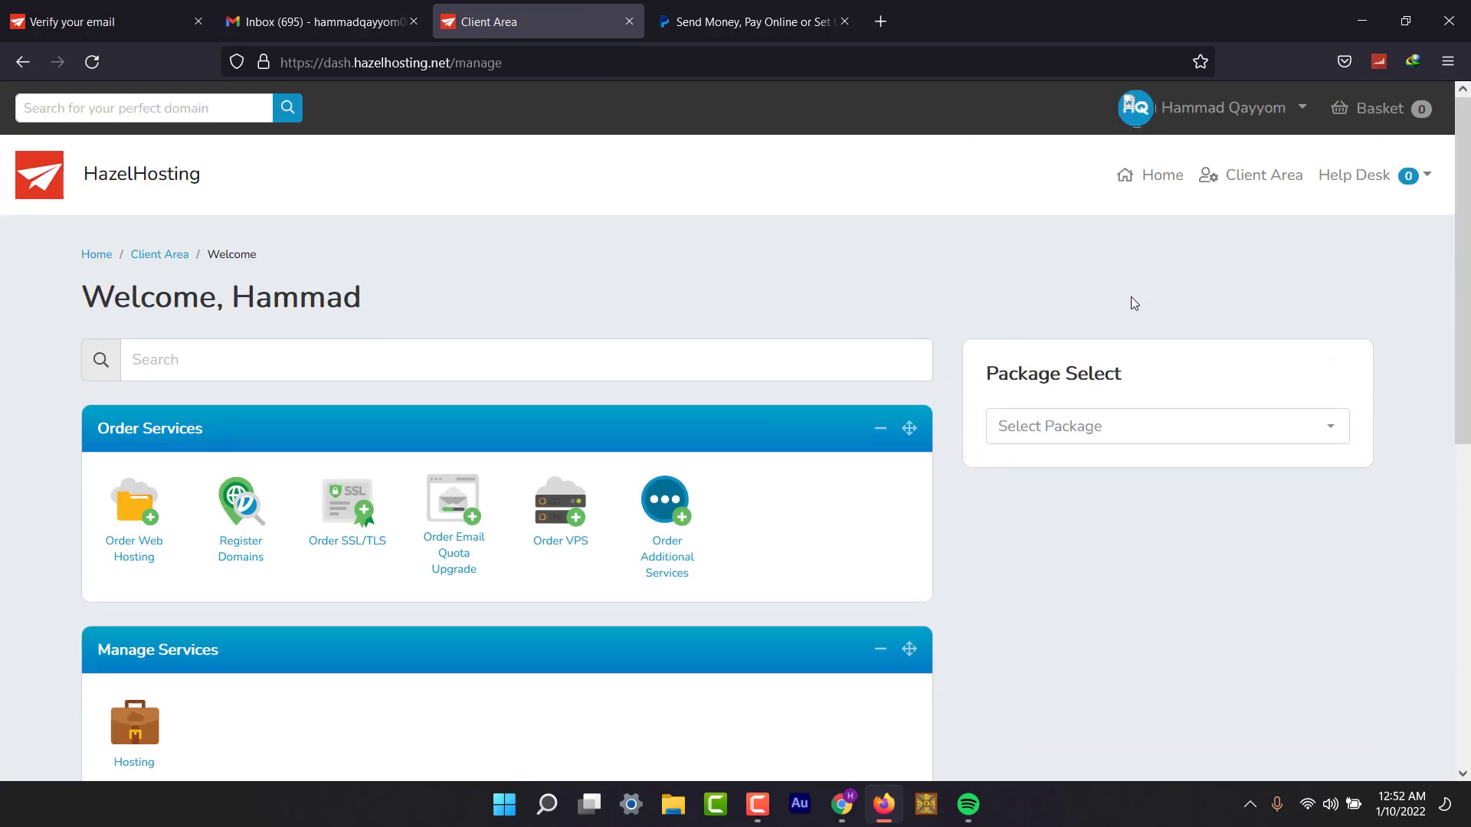
Select the freshcotechs.com package and review its tools, account information and FTP details.
click(1097, 430)
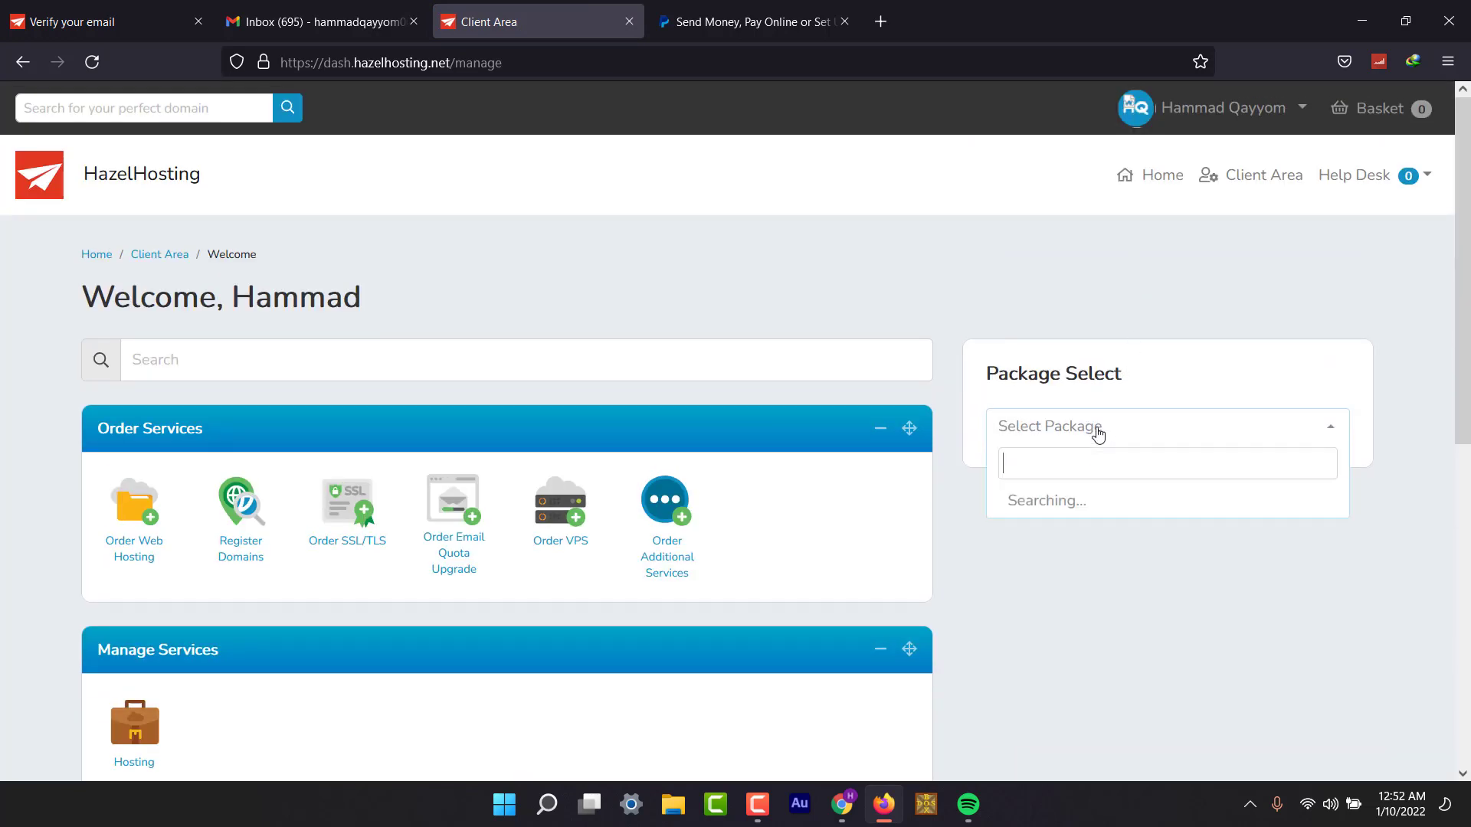
click(1075, 506)
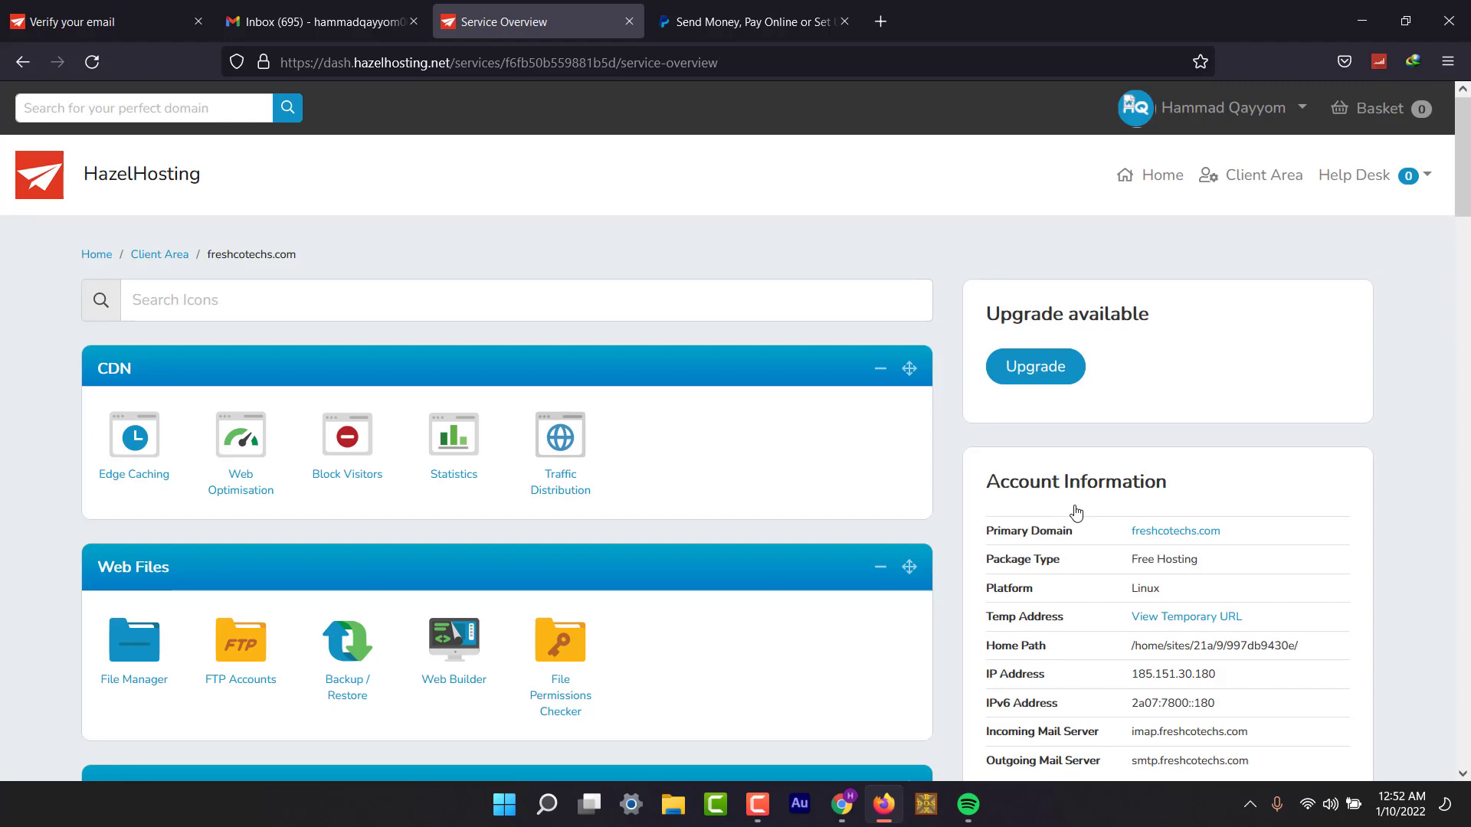
scroll(1076, 512, down, 6)
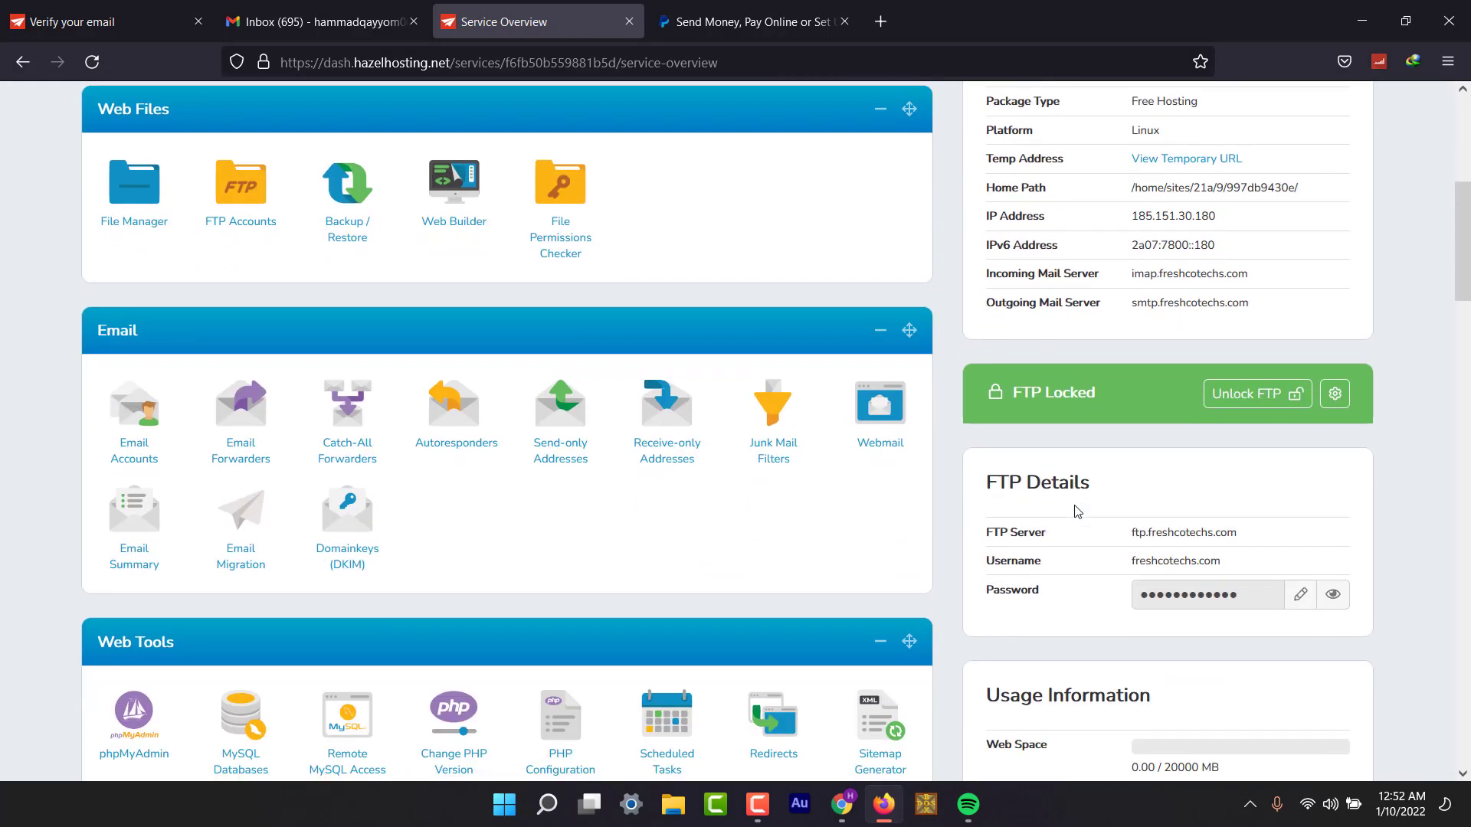
scroll(1076, 512, up, 1)
scroll(1077, 511, down, 2)
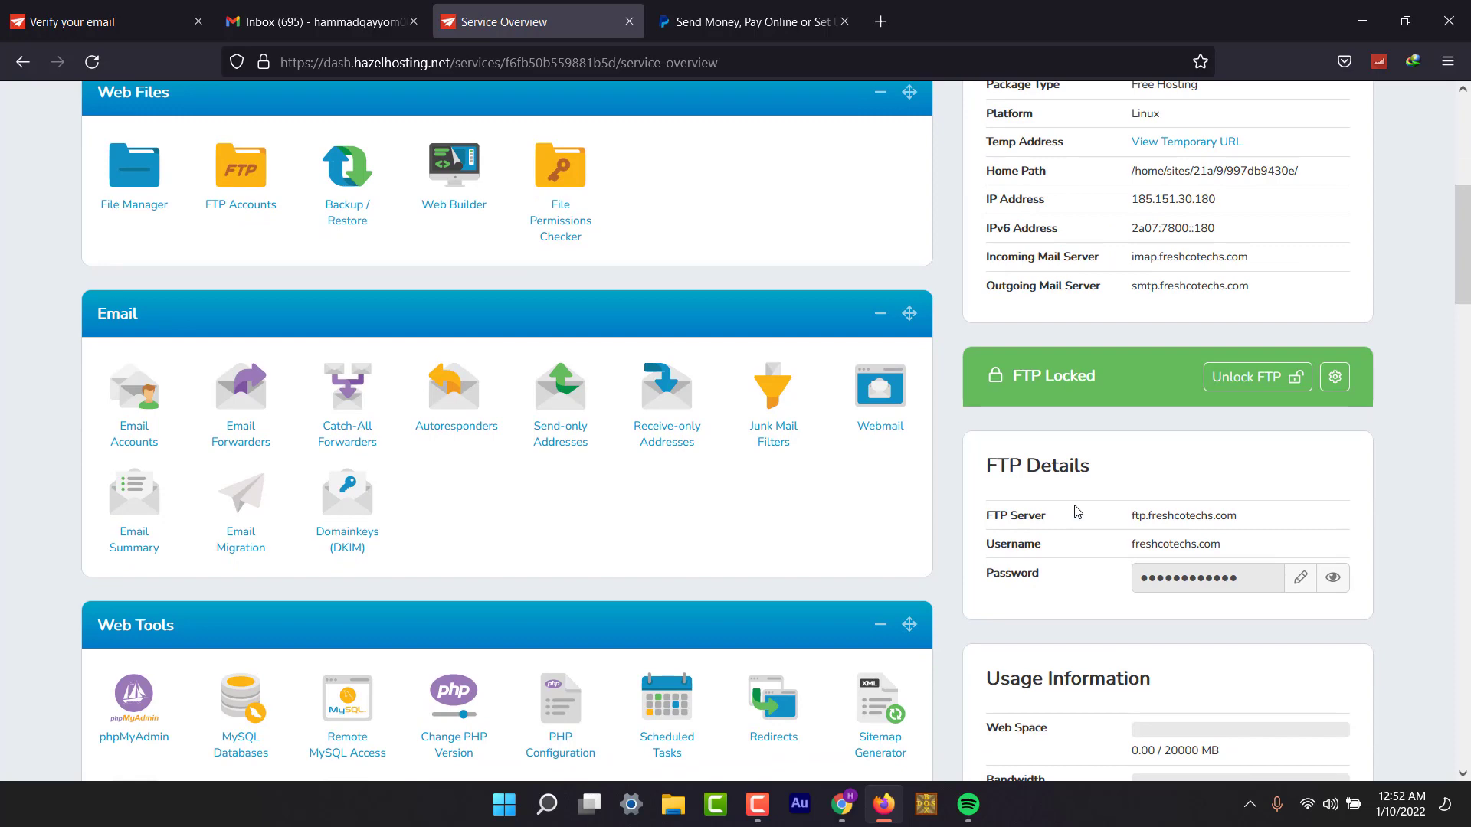
scroll(1077, 512, up, 2)
scroll(355, 333, down, 1)
scroll(355, 332, up, 2)
scroll(507, 390, down, 2)
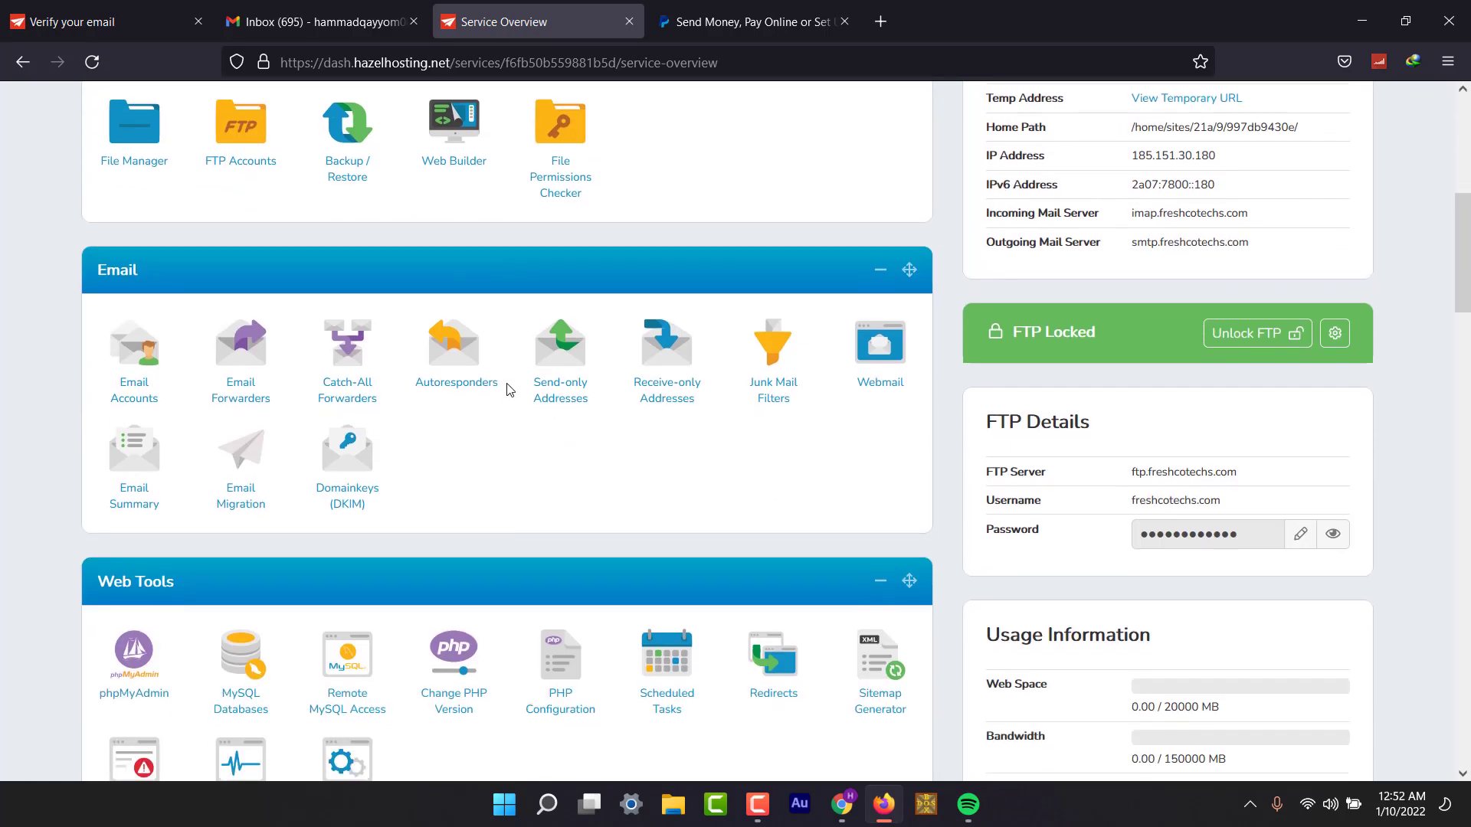
scroll(506, 390, down, 1)
scroll(506, 390, up, 4)
scroll(506, 389, up, 1)
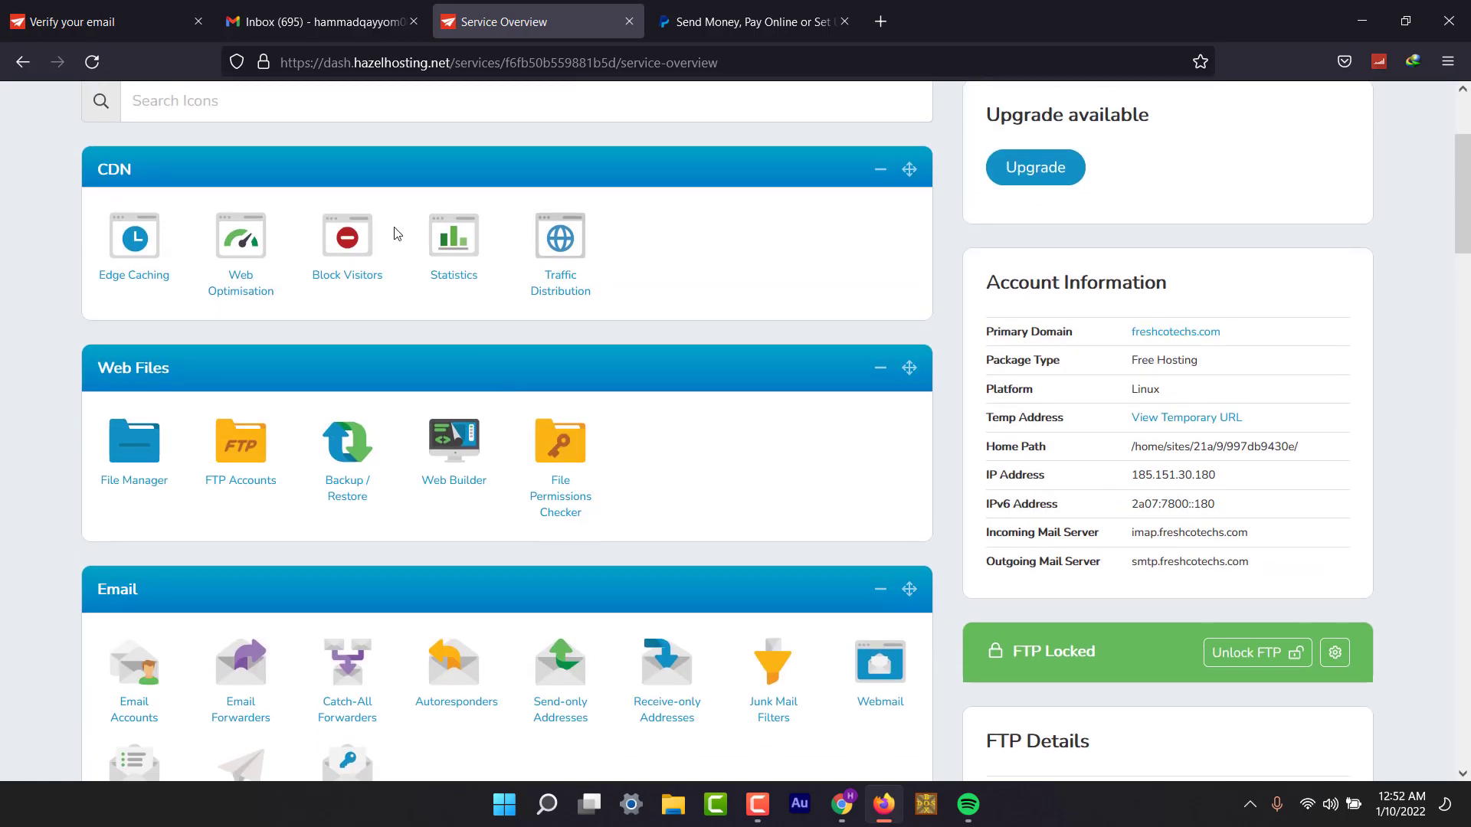
scroll(394, 227, up, 3)
click(411, 302)
Filter tools by 'ssl', open SSL/TLS settings and turn Force HTTPS off.
text(ssl)
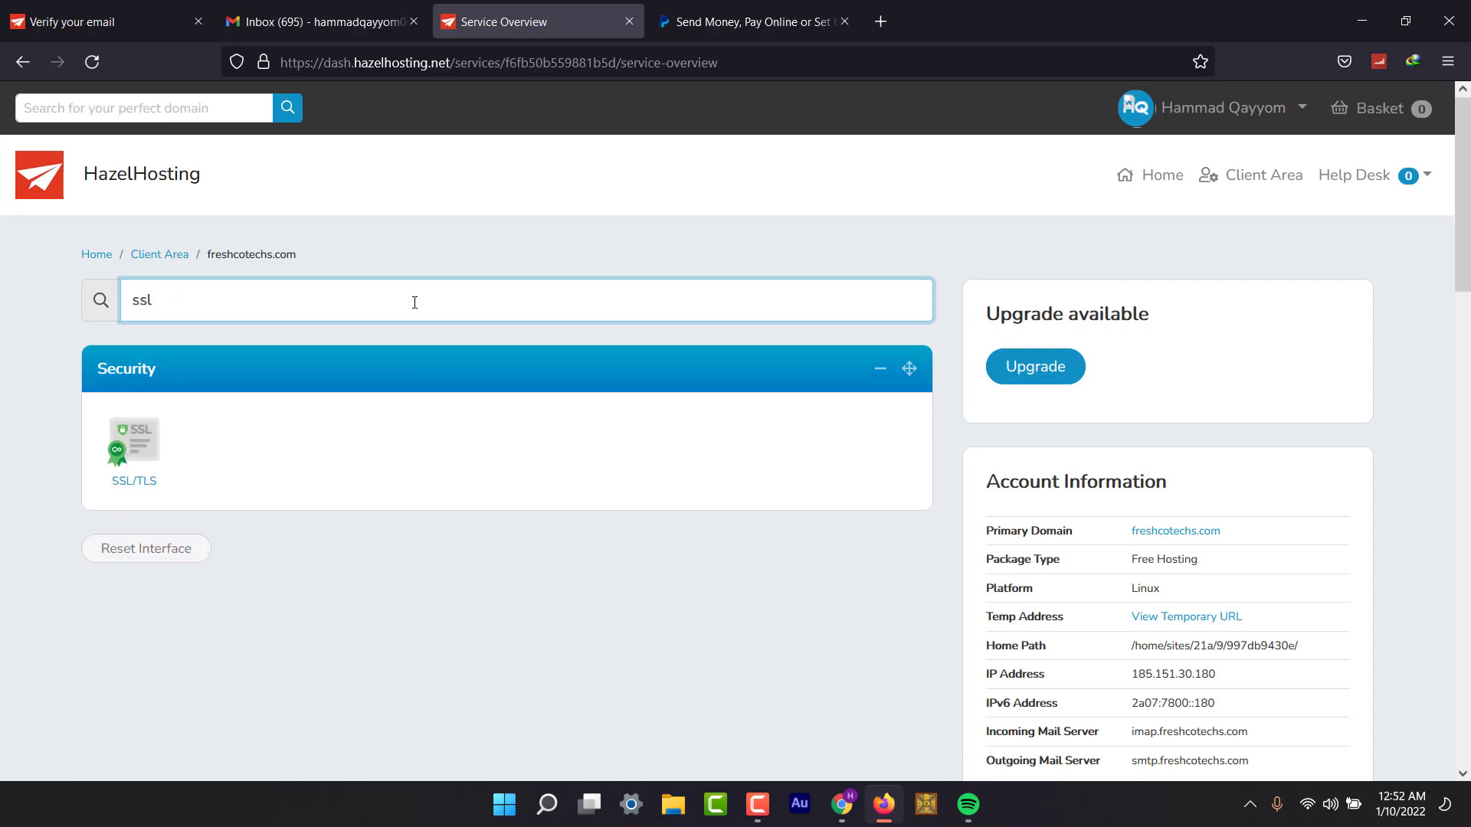
click(141, 479)
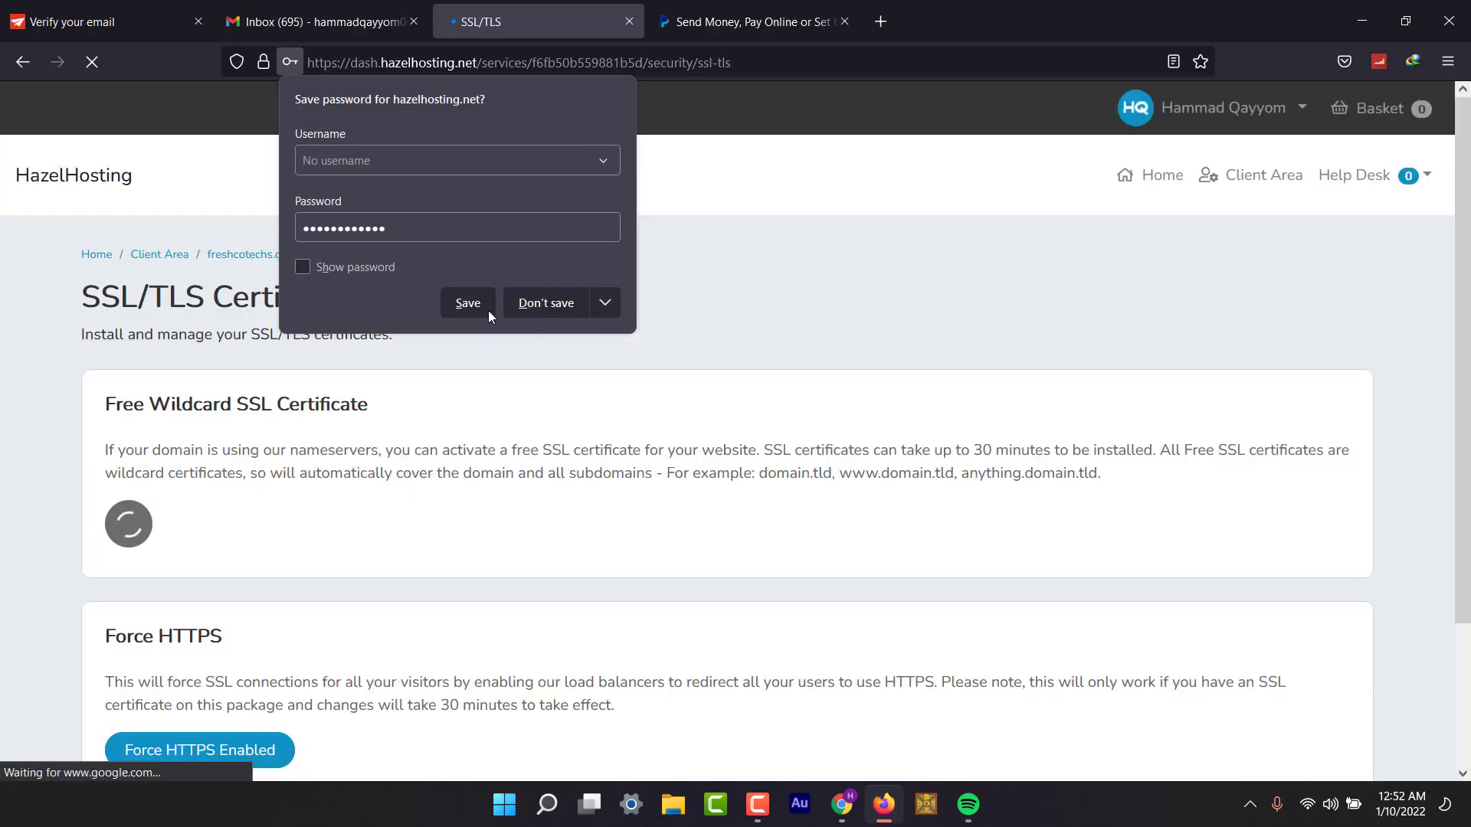
click(467, 298)
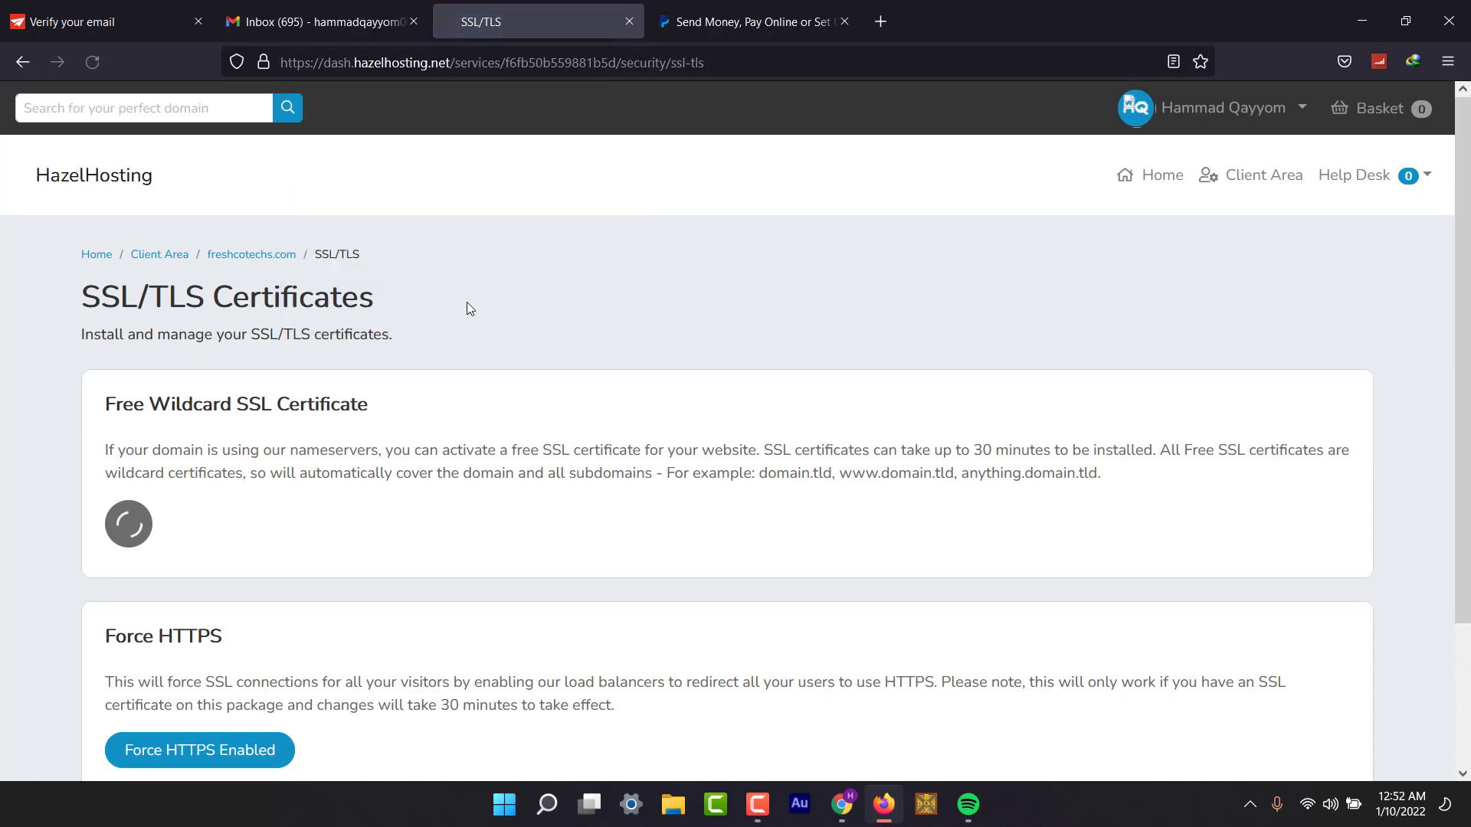
scroll(412, 498, down, 3)
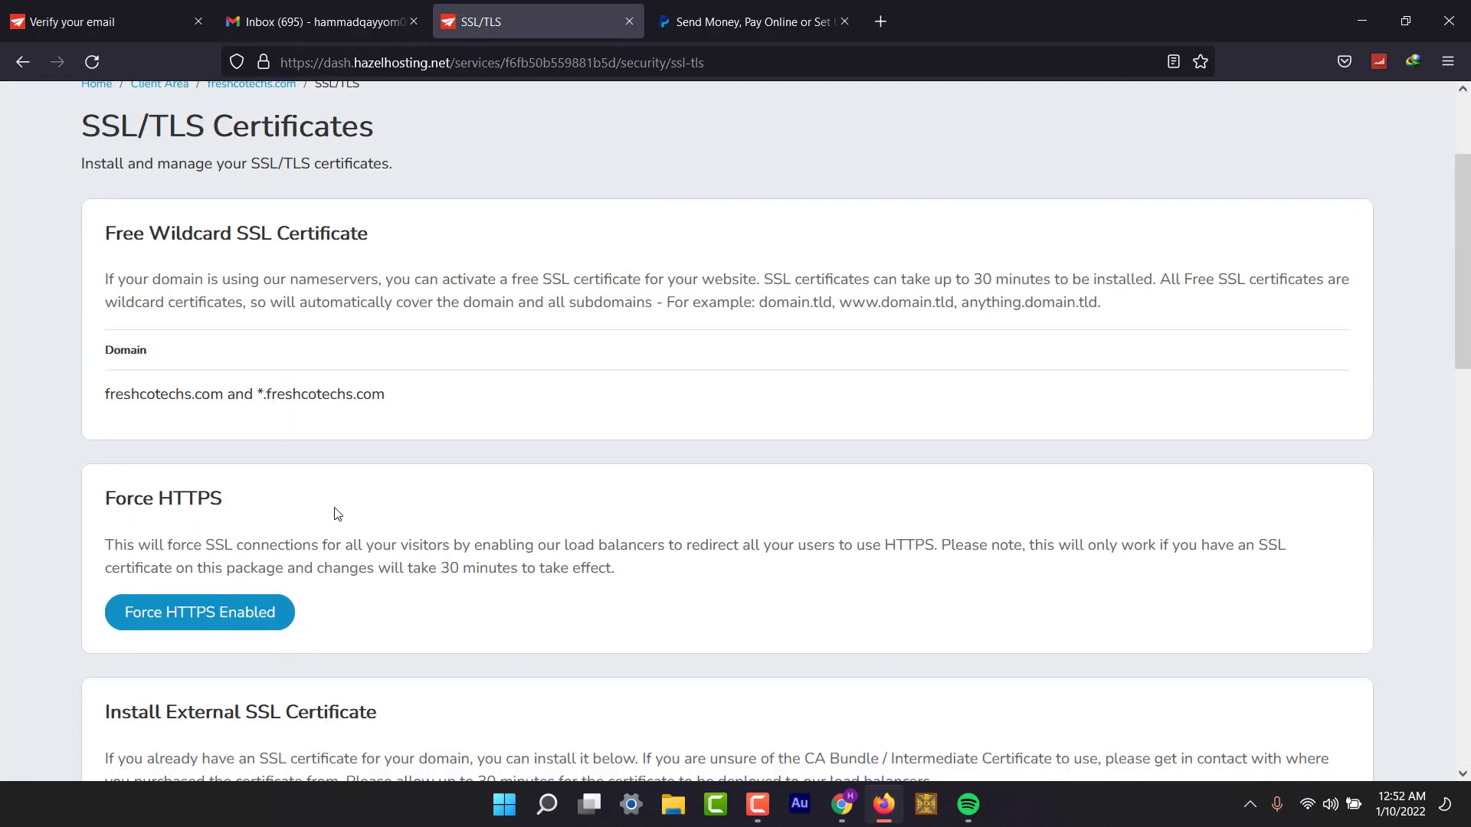
scroll(349, 513, down, 5)
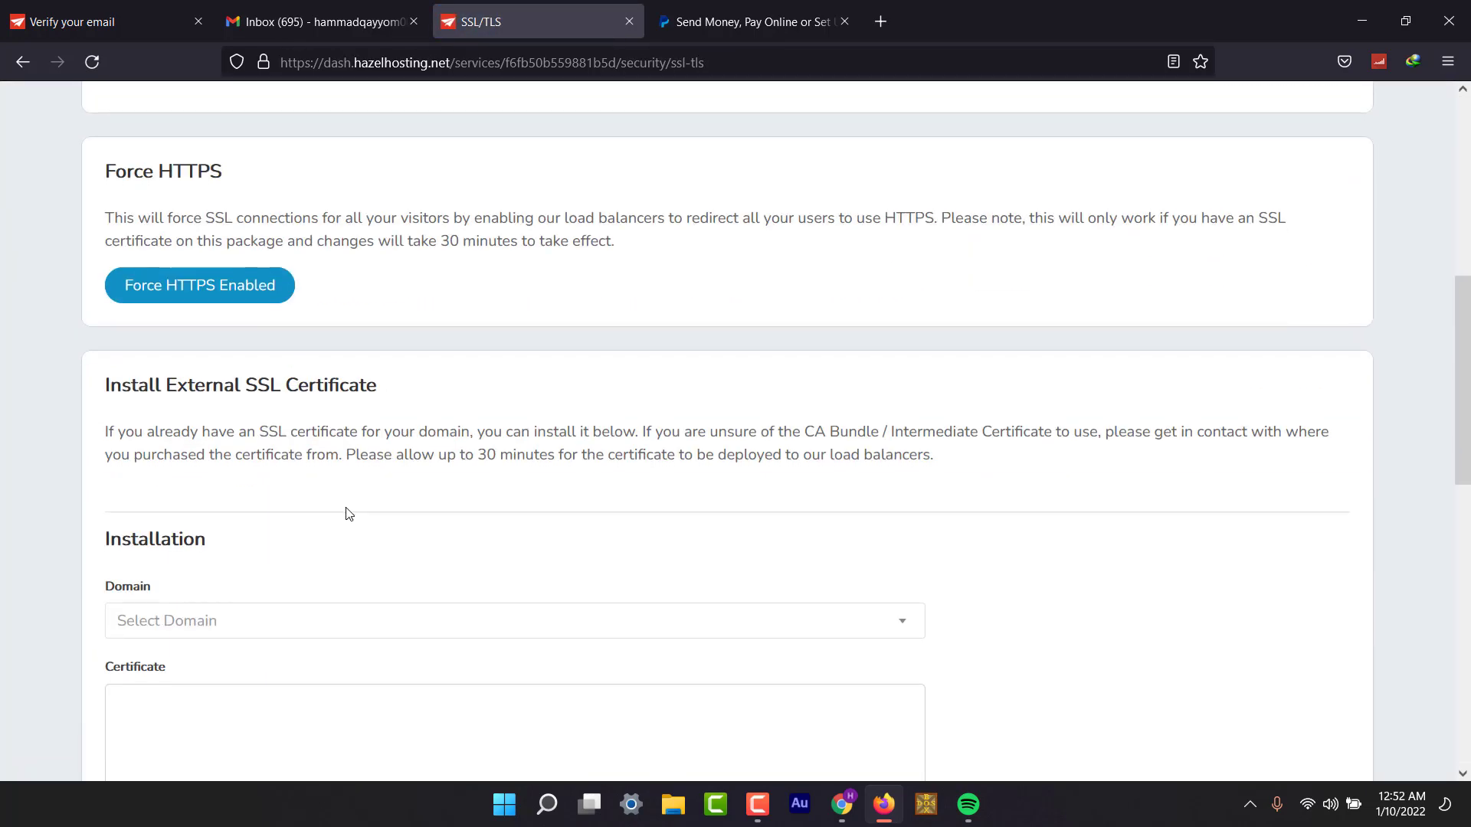
click(180, 287)
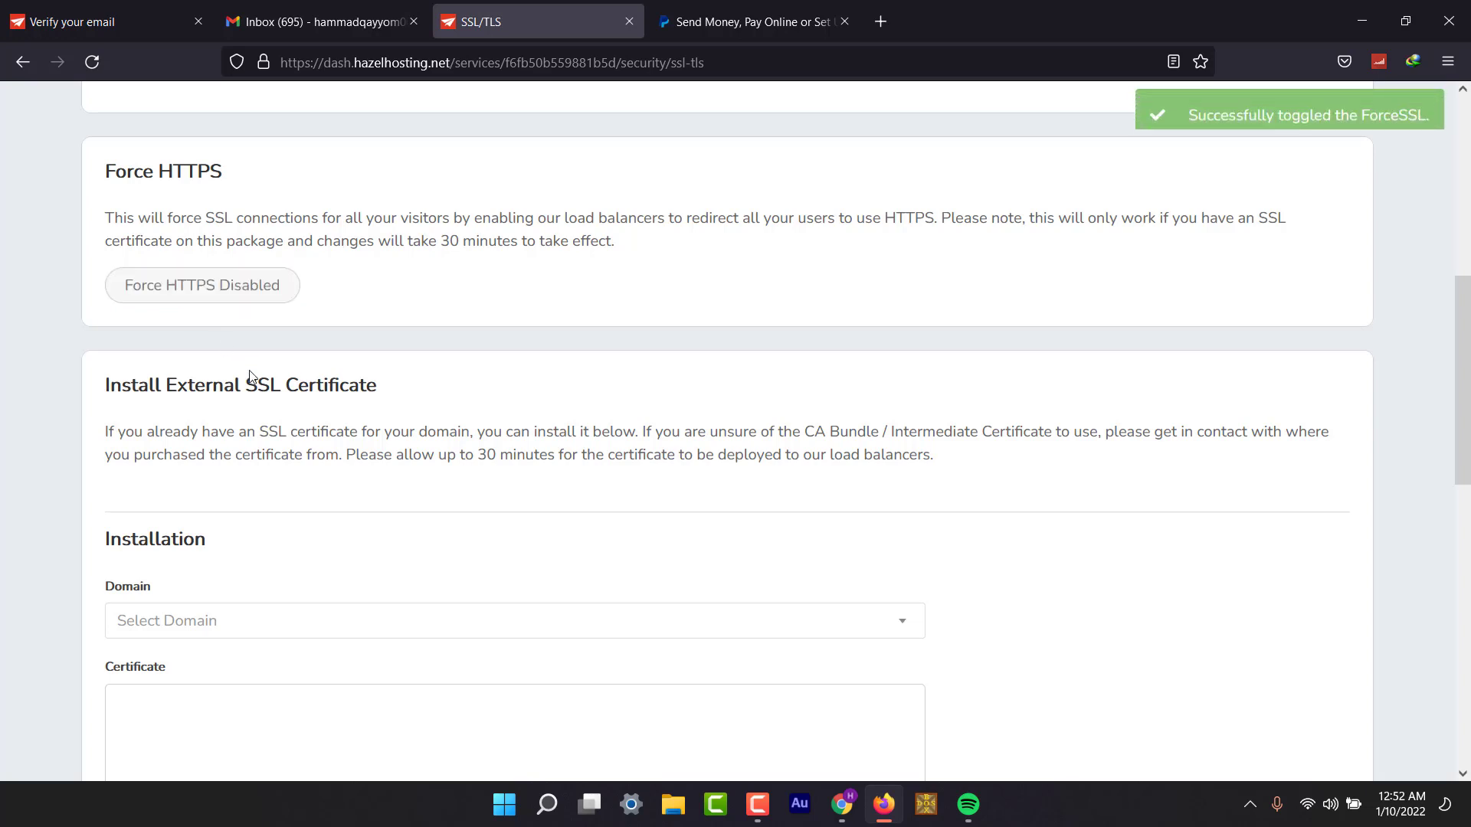
scroll(248, 371, down, 5)
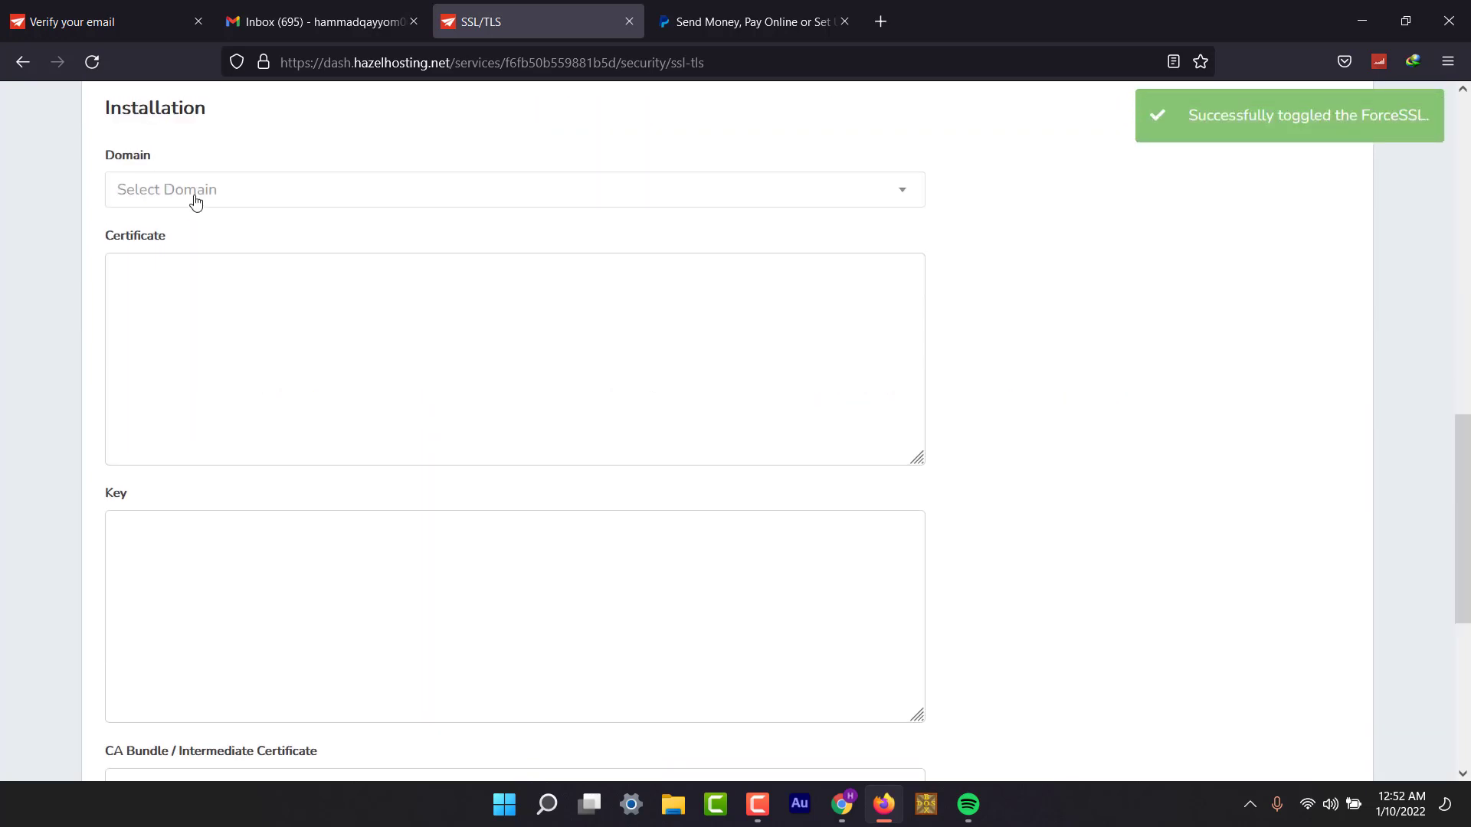
Try installing an SSL certificate for the site's domain, then return to the Service Overview.
click(191, 197)
click(191, 261)
scroll(191, 260, down, 3)
scroll(192, 261, down, 2)
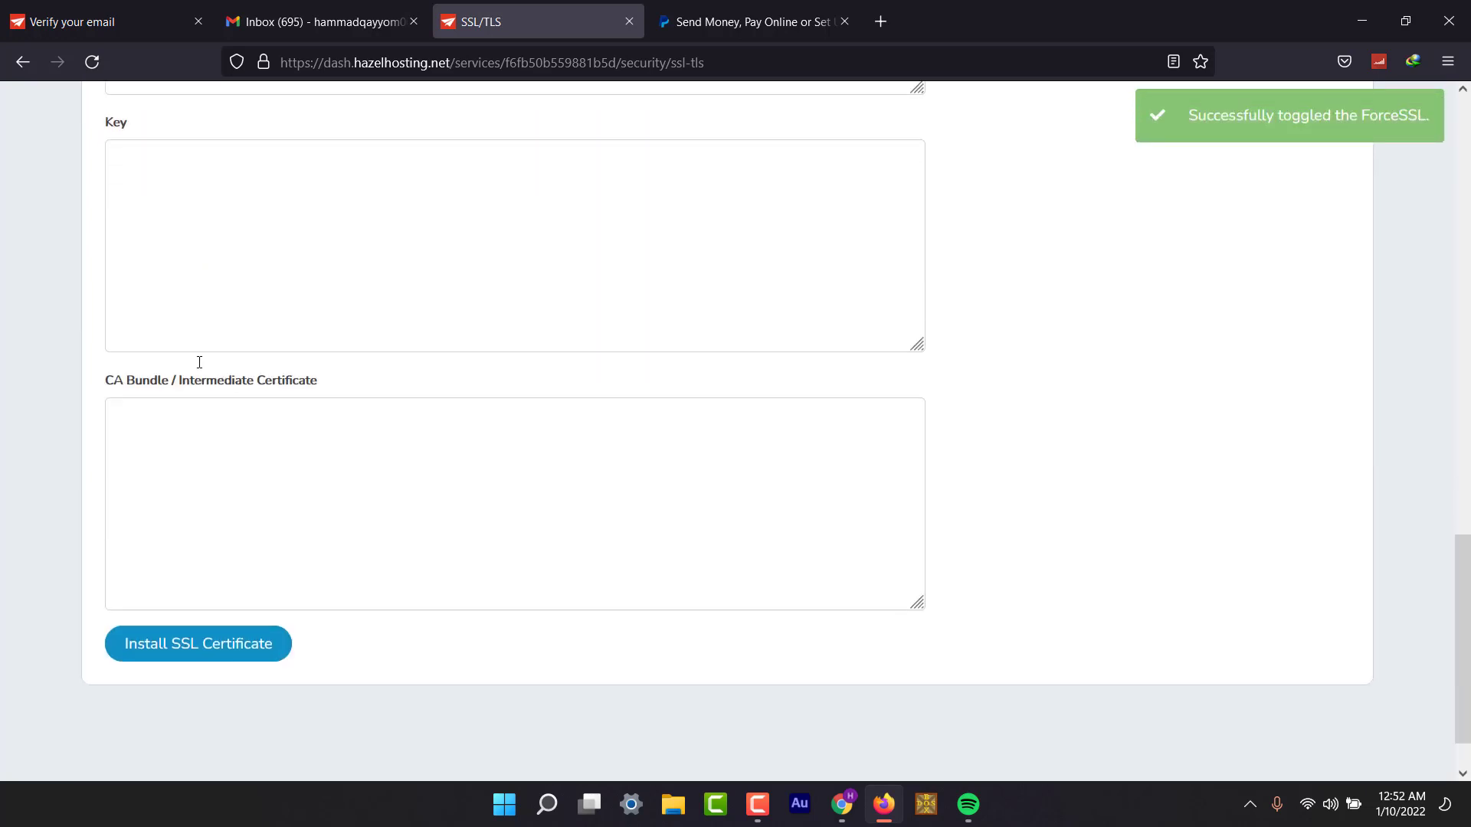
click(202, 660)
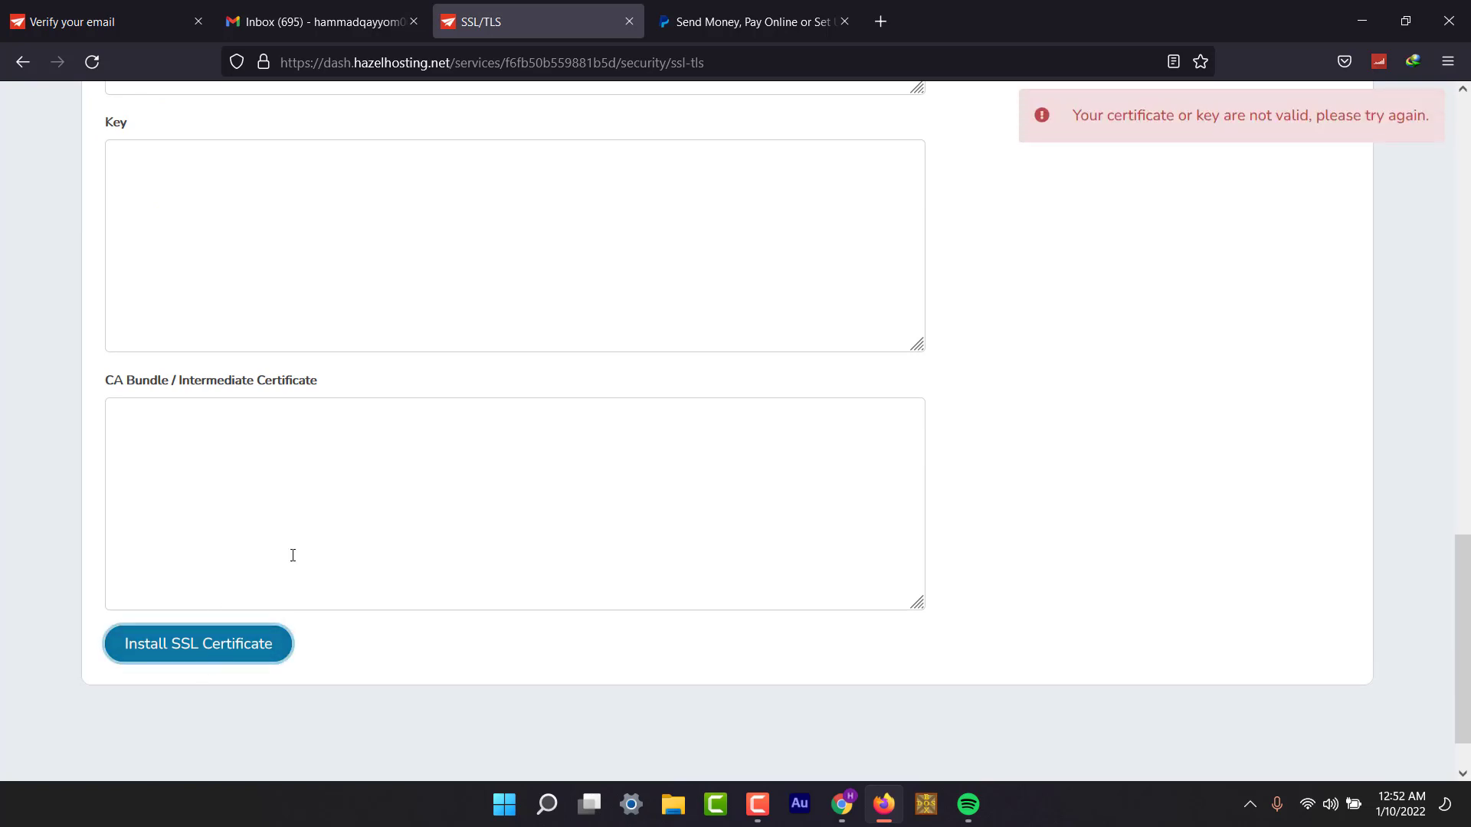
scroll(292, 555, up, 4)
click(214, 486)
scroll(215, 488, up, 5)
scroll(216, 488, up, 7)
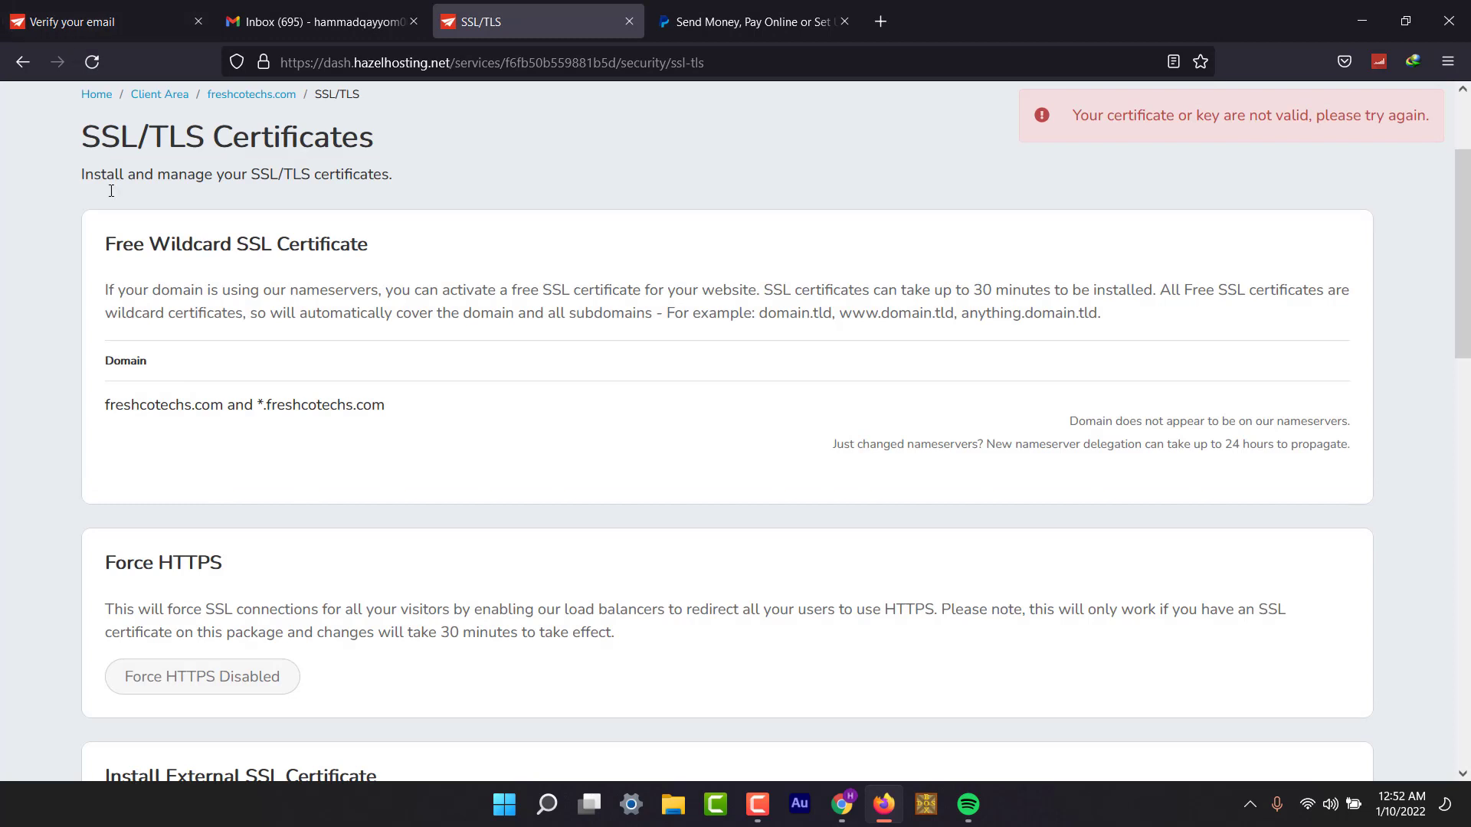
click(22, 62)
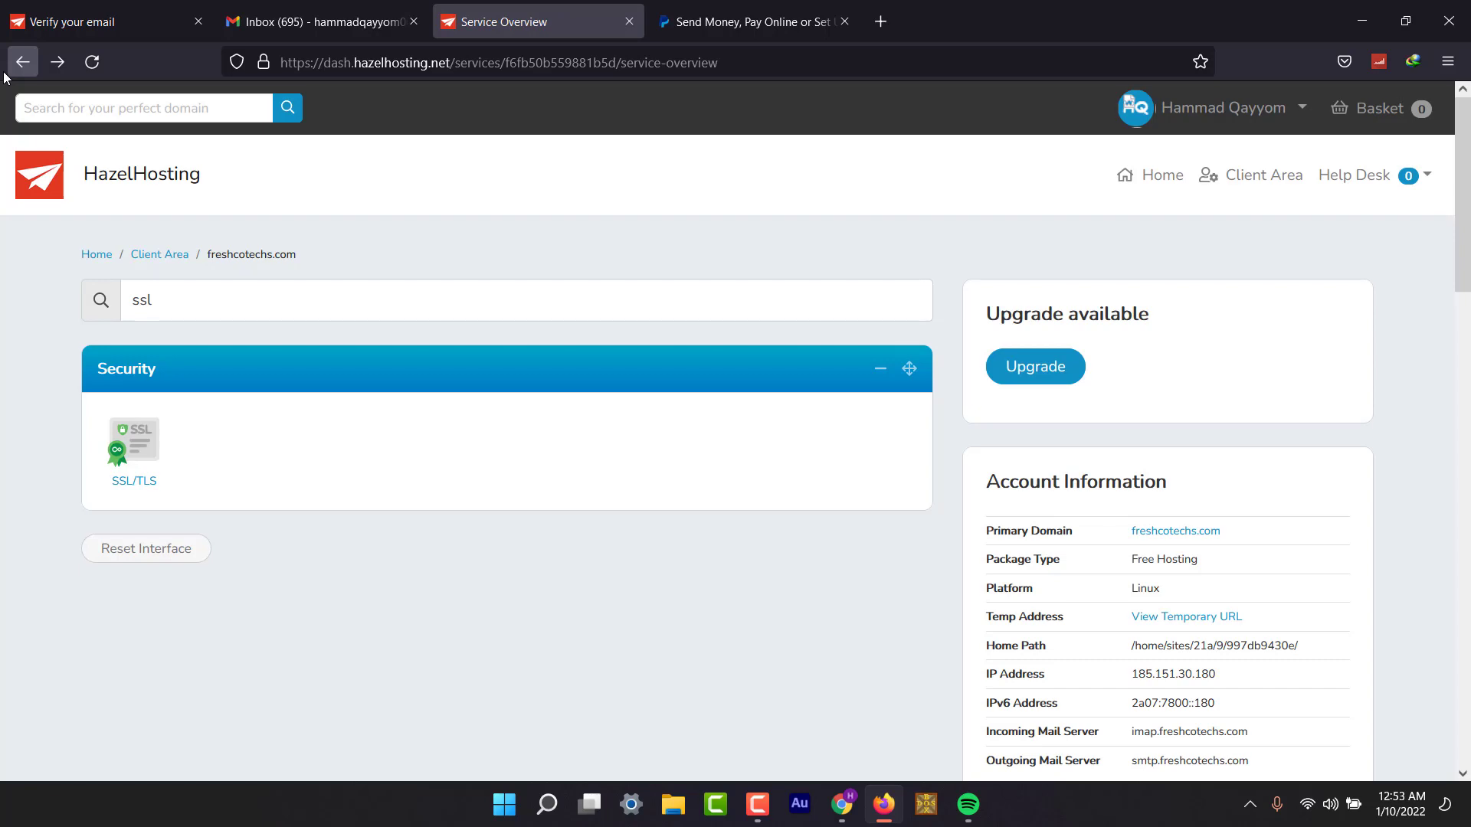
Remove 'ssl' from the tool search so every tool section shows again.
double_click(187, 312)
key(BackSpace)
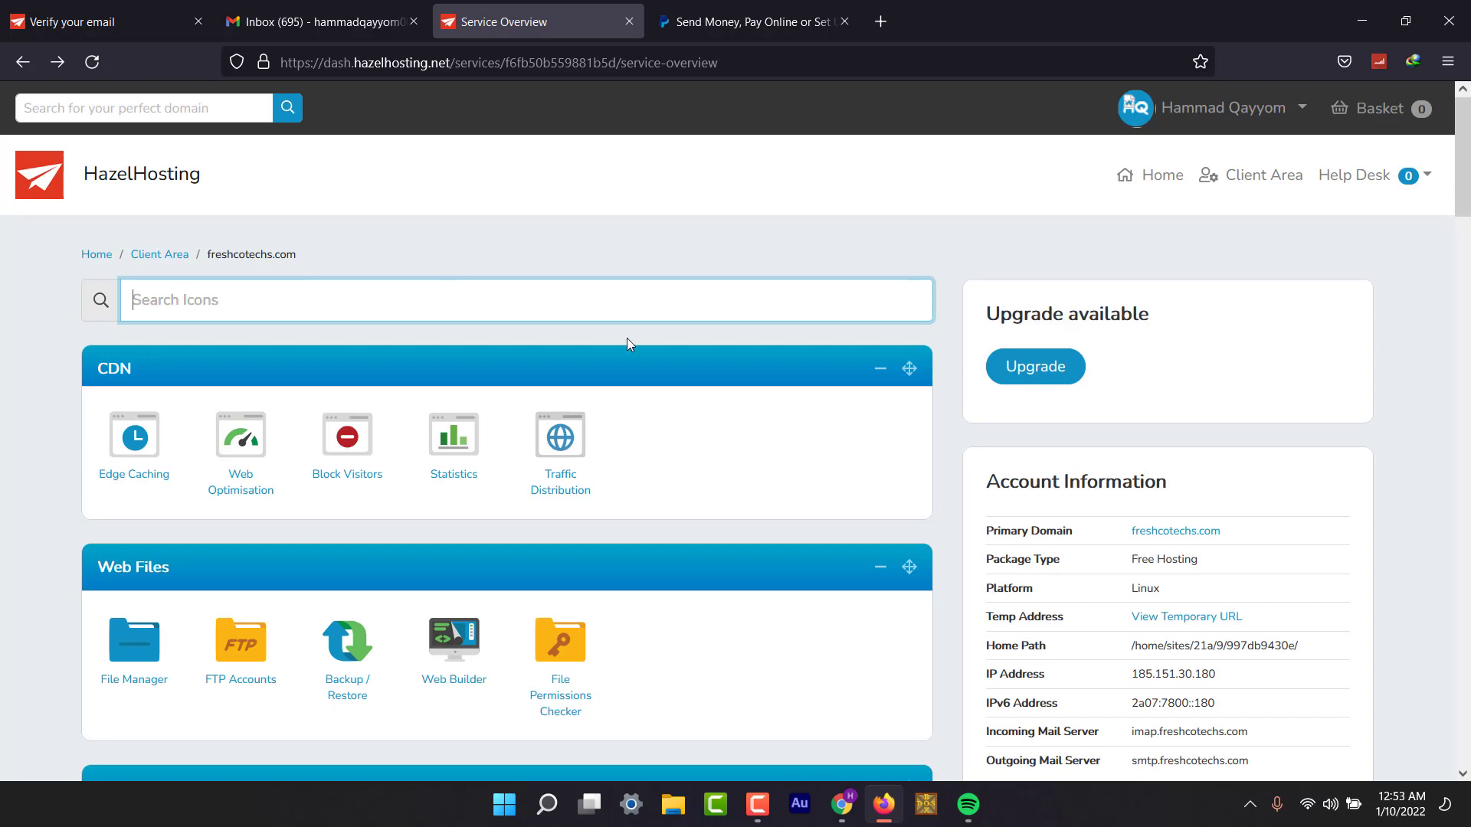
scroll(627, 344, down, 3)
scroll(626, 339, up, 3)
scroll(1262, 494, down, 3)
scroll(1258, 502, up, 3)
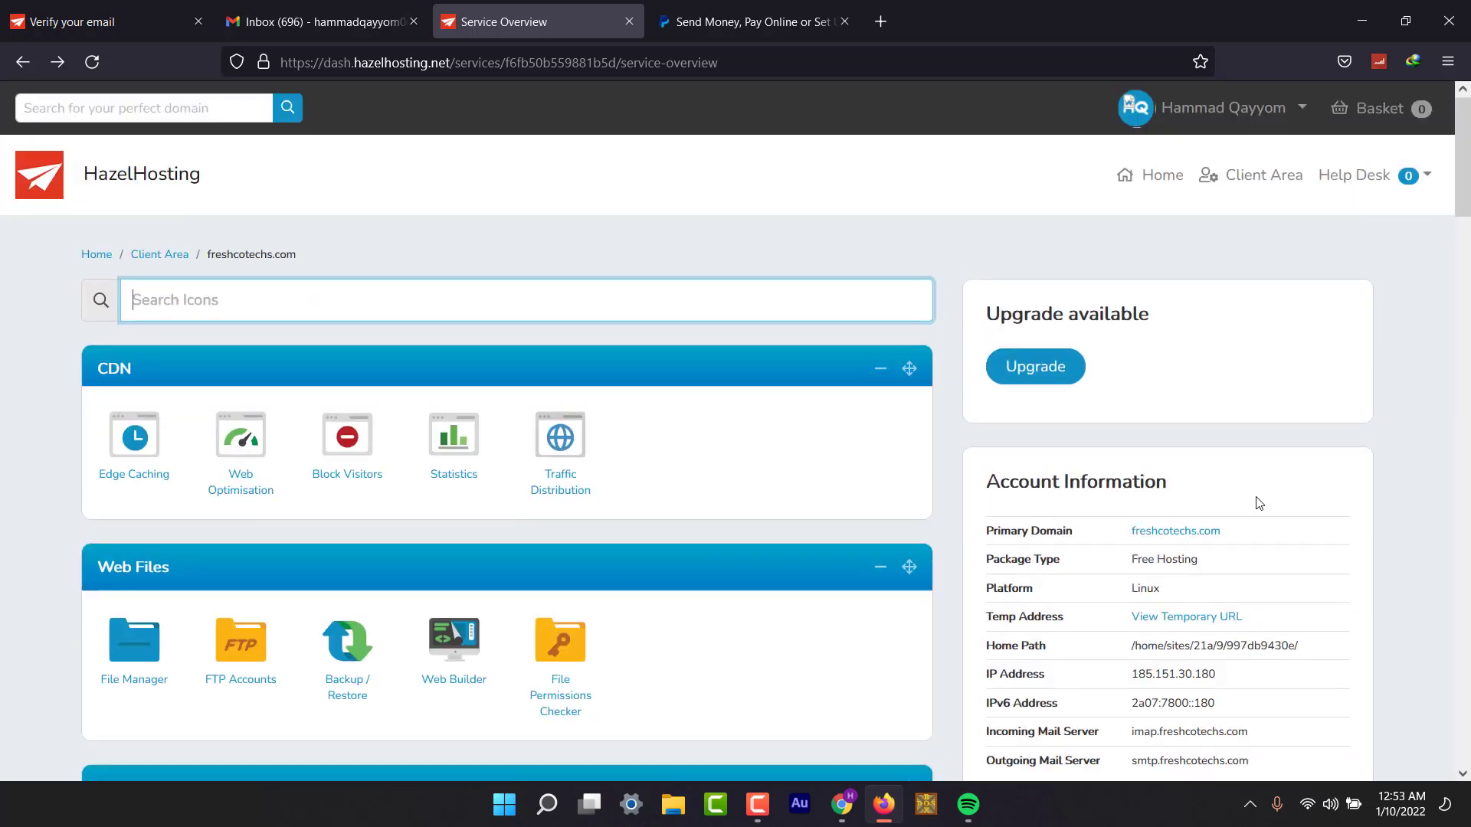
Return to the Client Area and reopen the freshcotechs.com package overview.
click(22, 68)
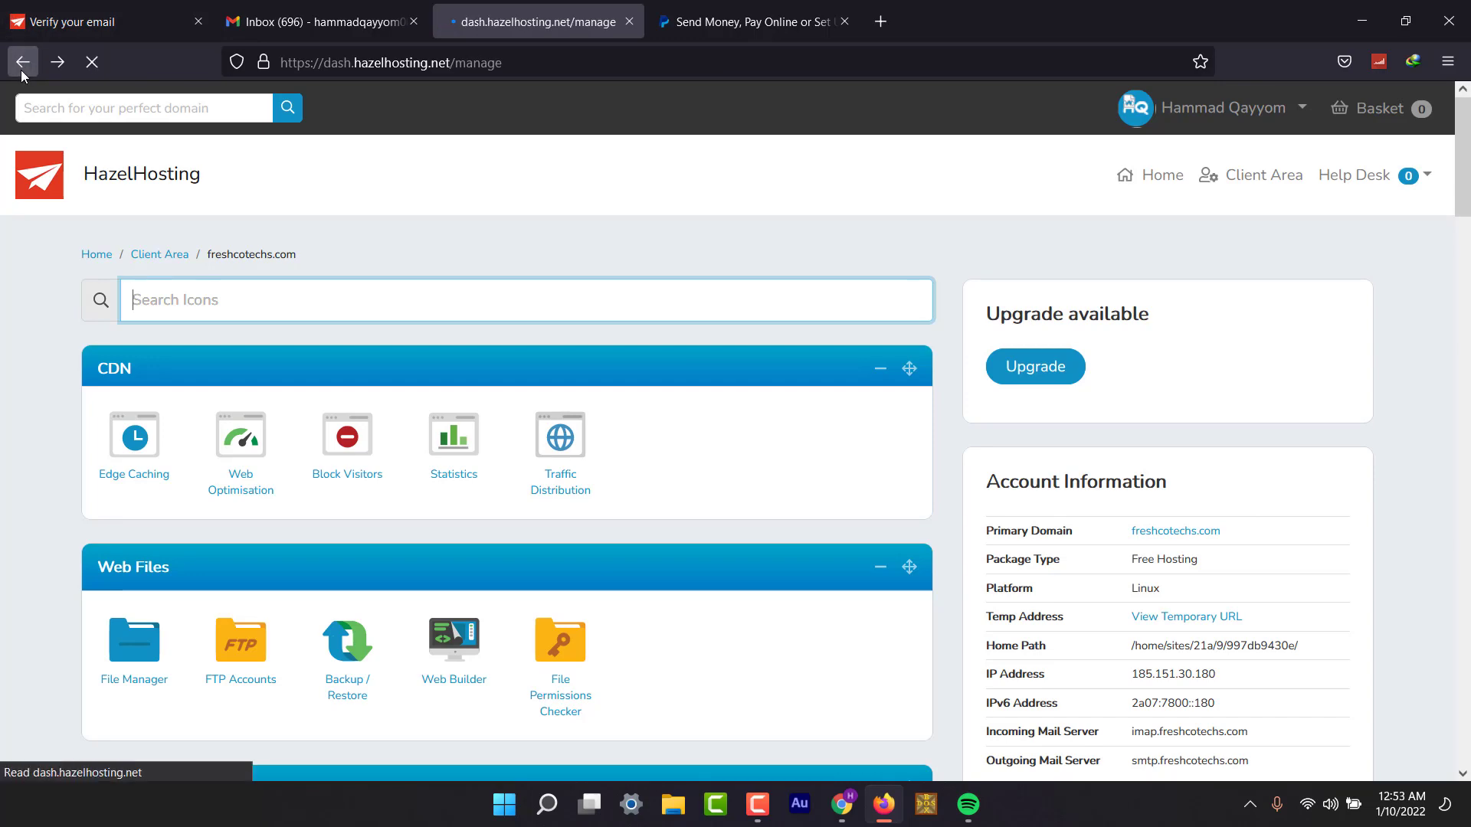
click(21, 69)
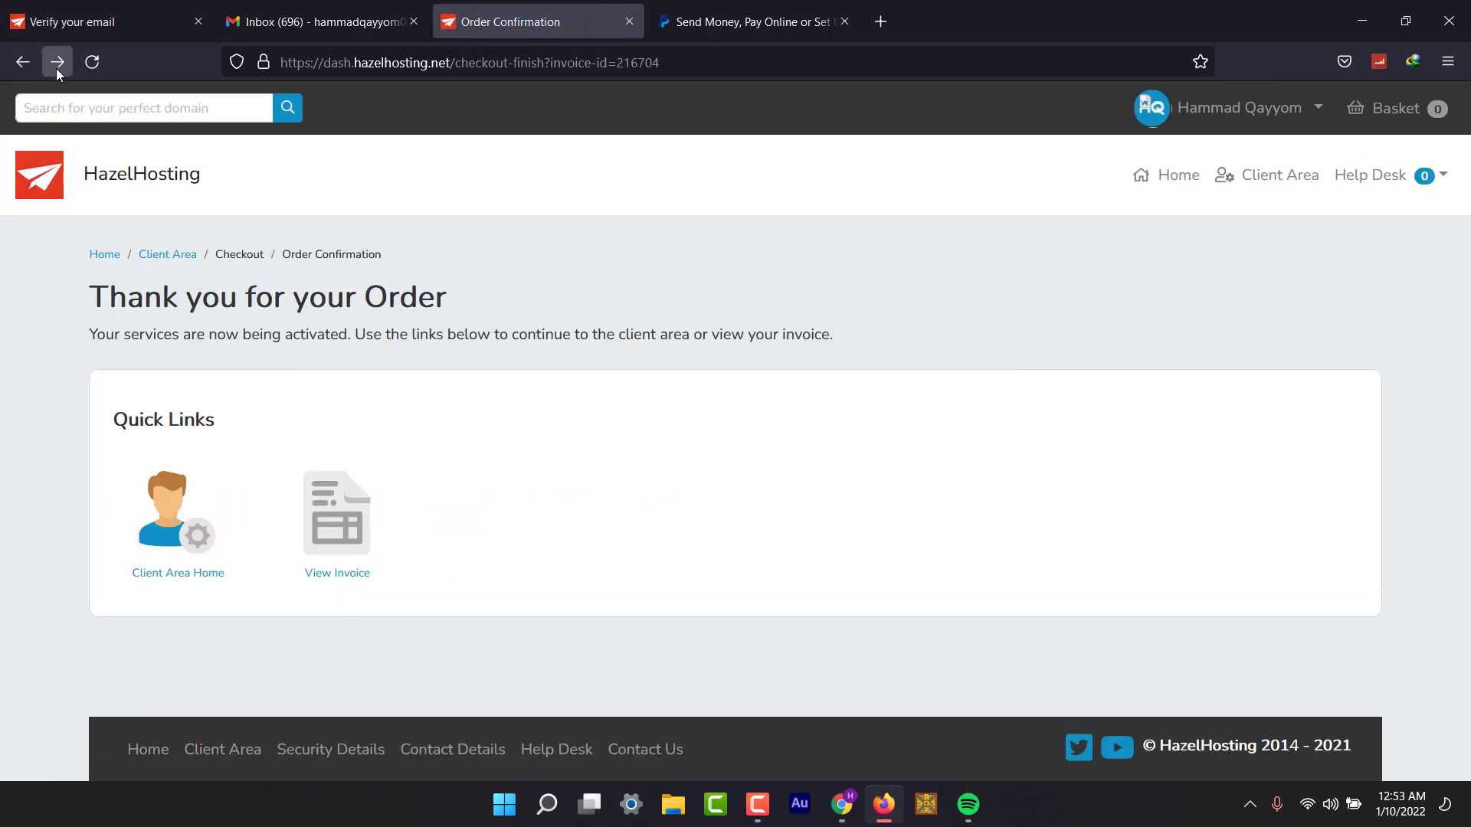
click(56, 67)
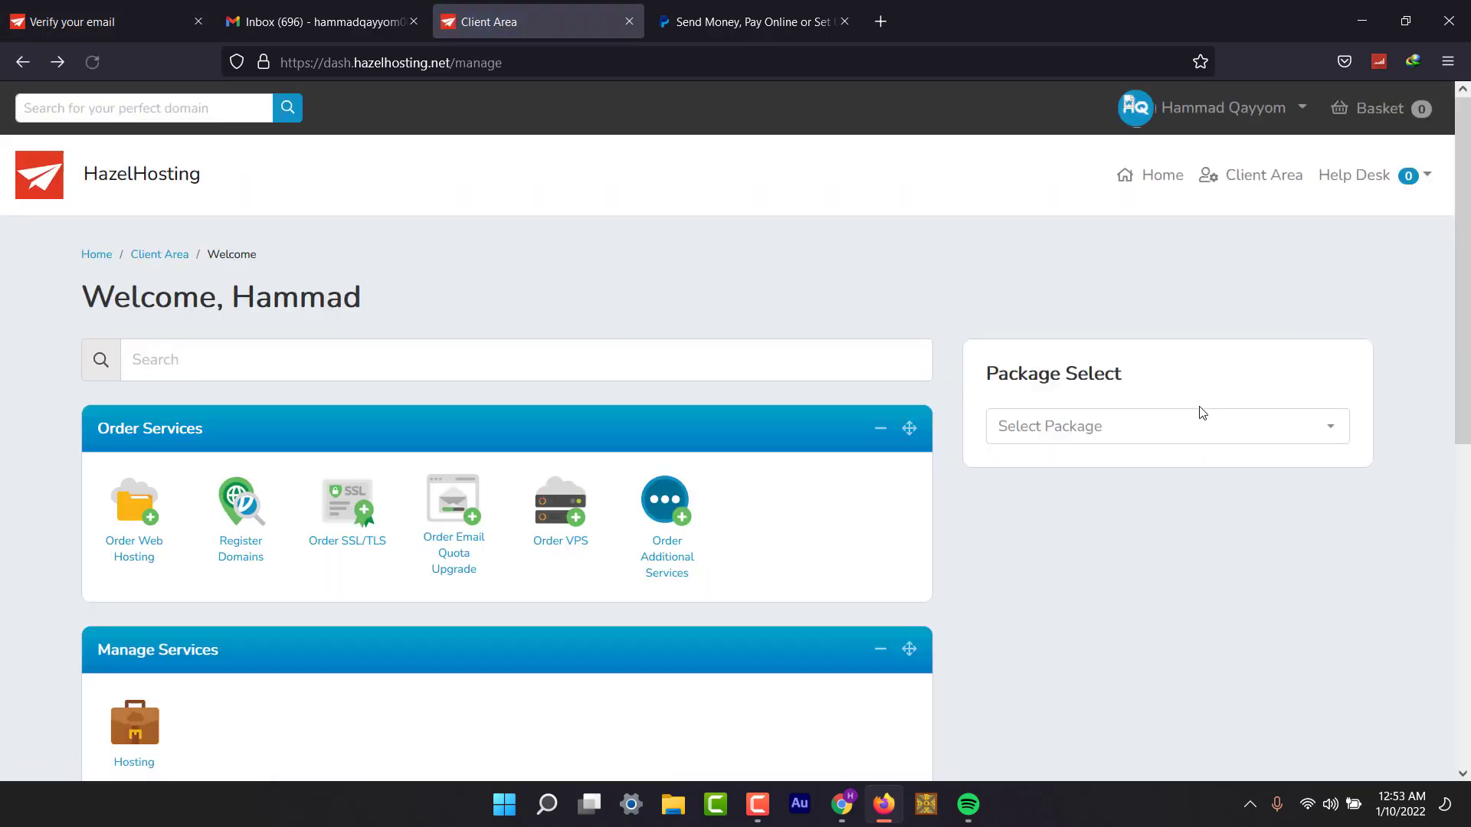
click(1202, 418)
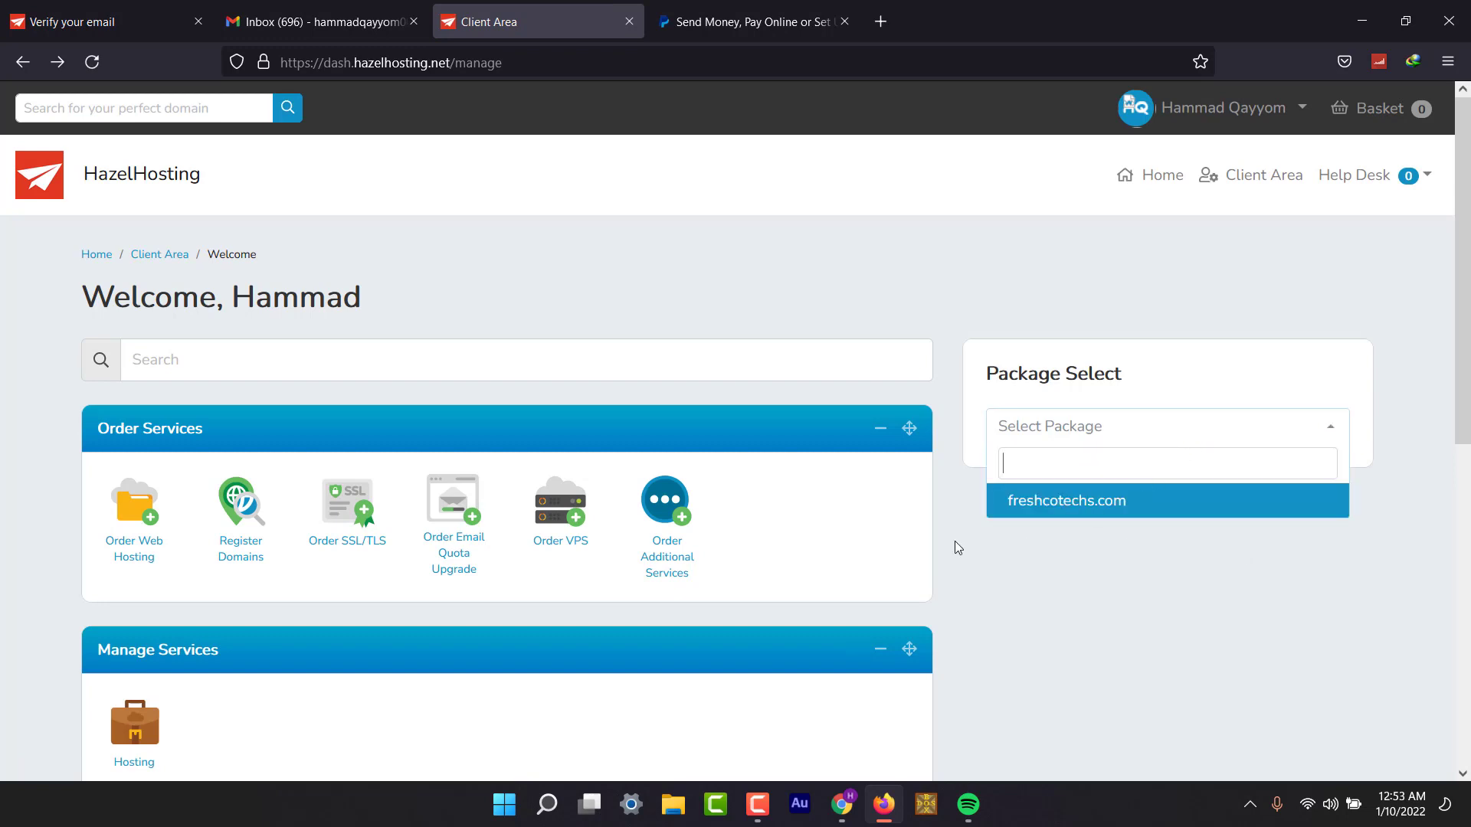
click(1121, 503)
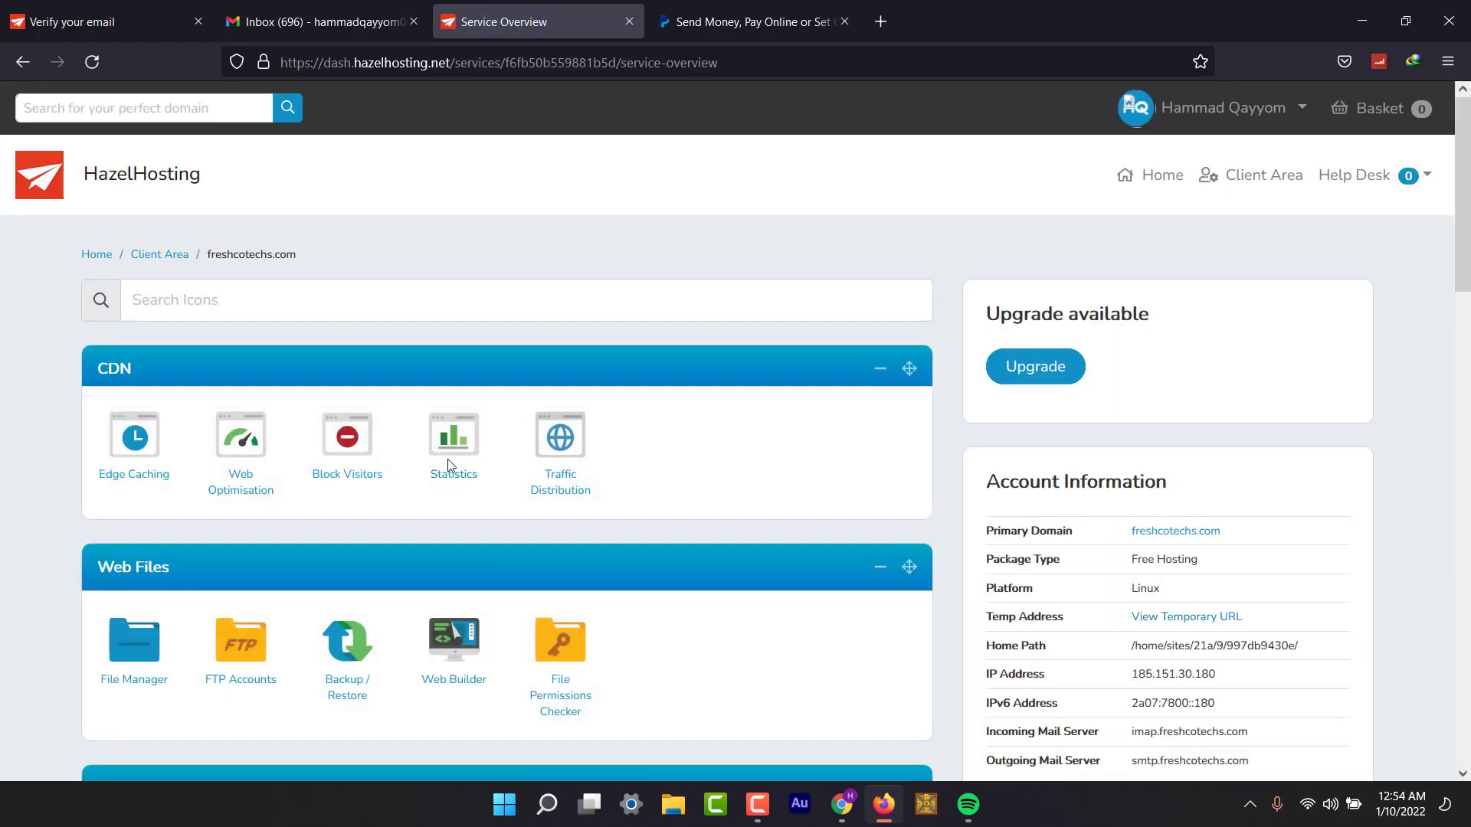
scroll(449, 465, down, 13)
scroll(450, 465, down, 15)
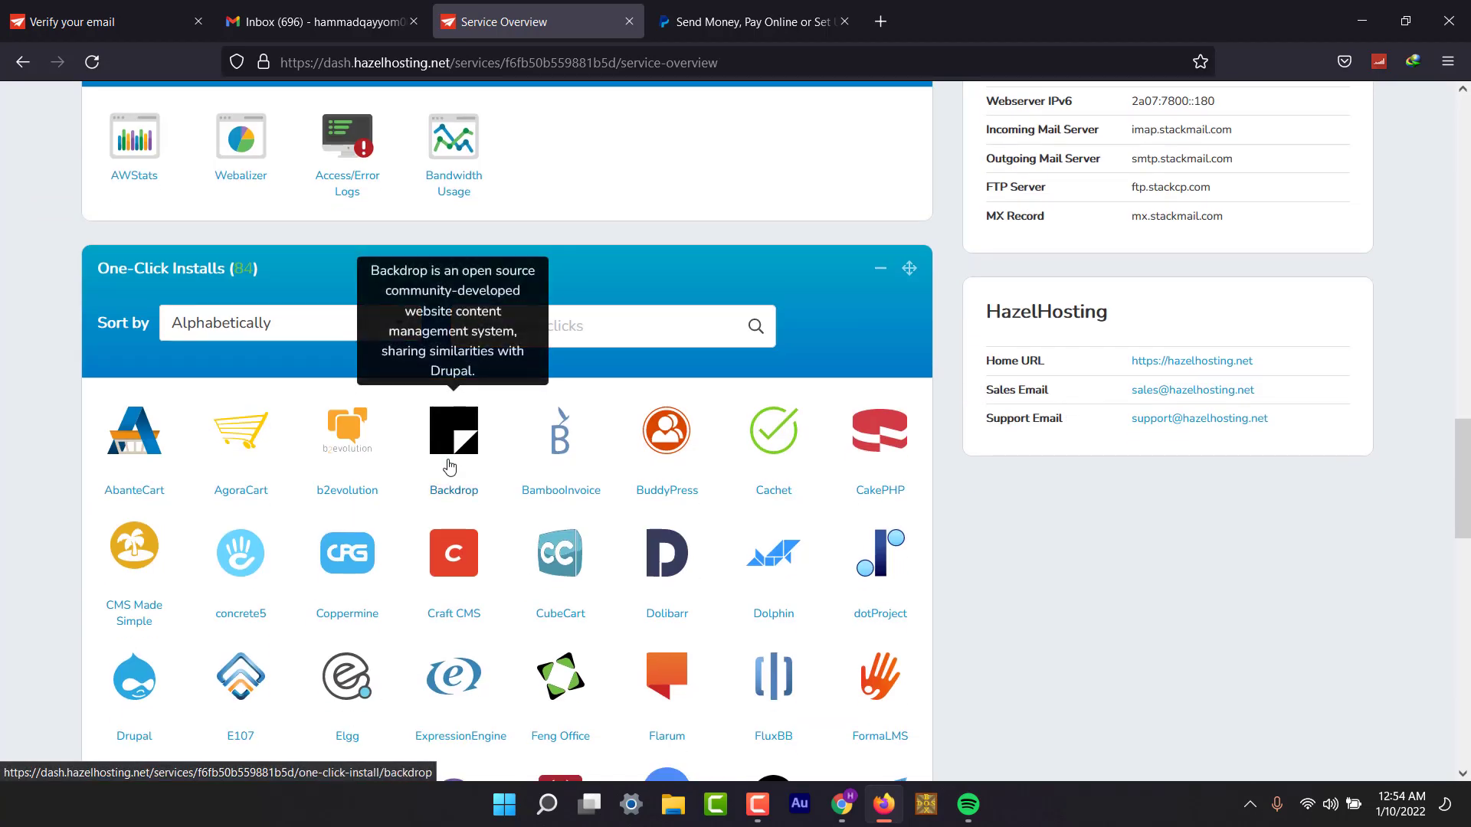
scroll(450, 465, up, 5)
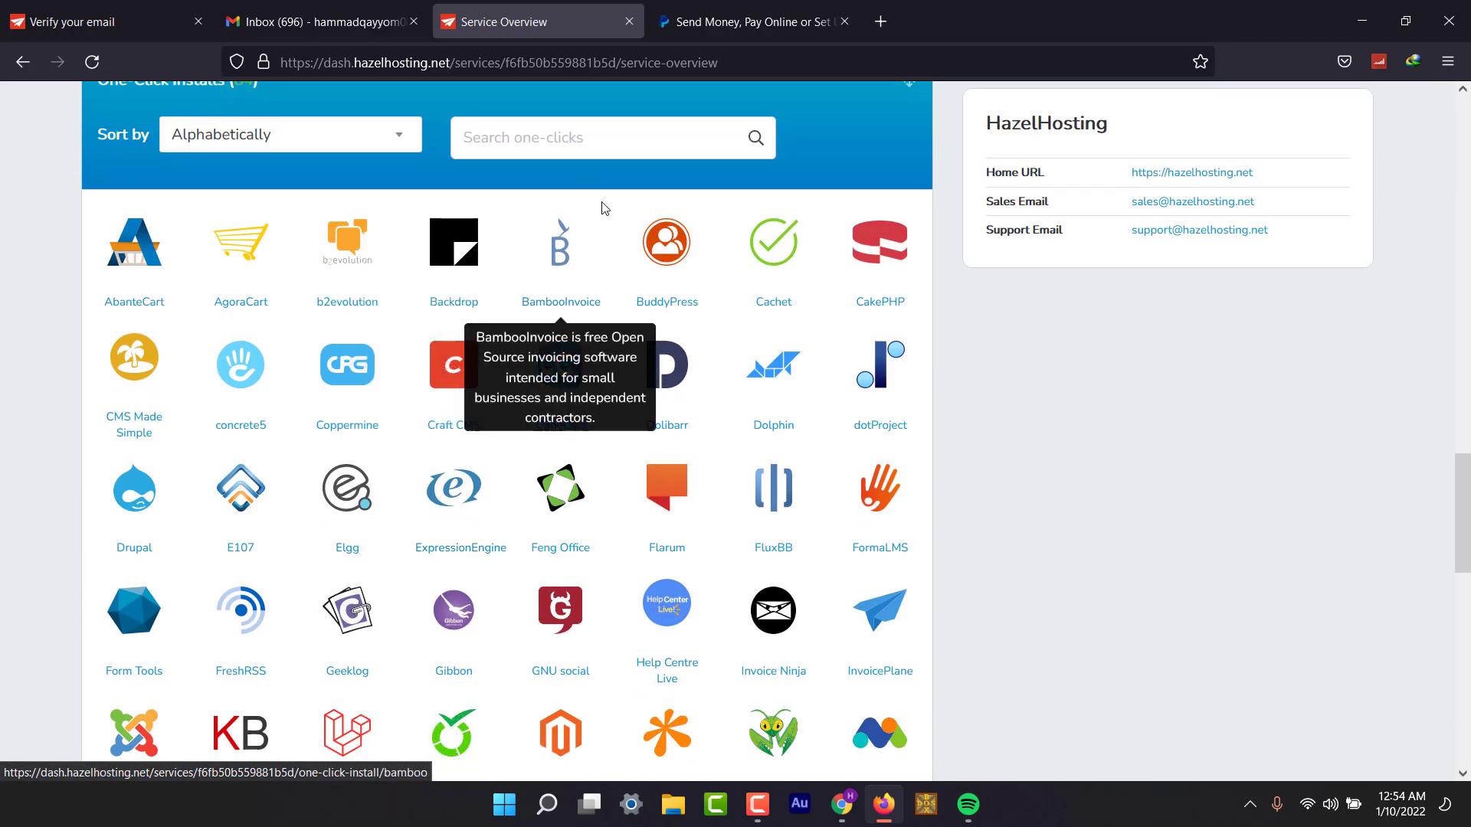
click(548, 122)
text(wor)
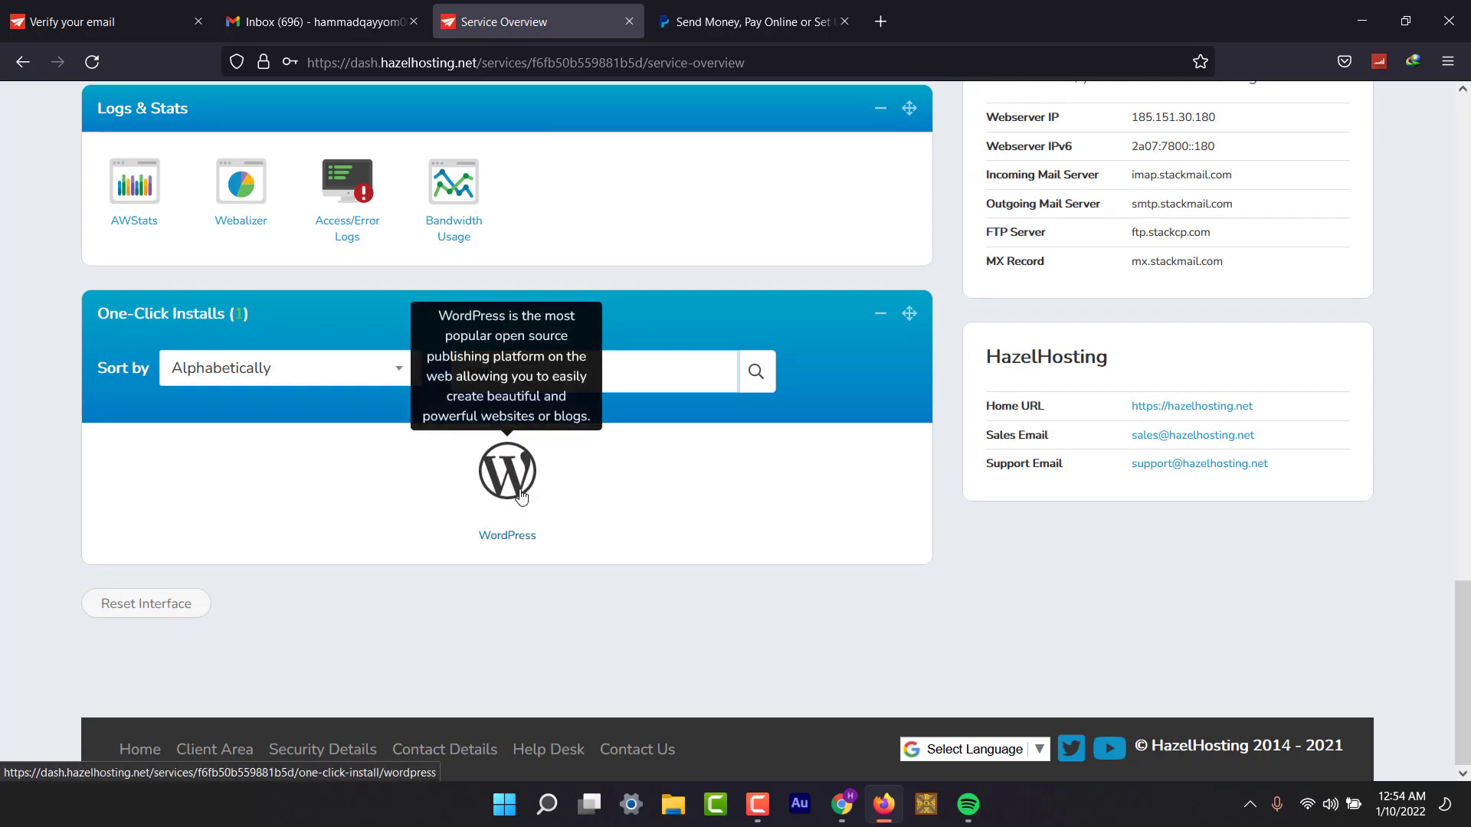
key(ctrl+a)
key(BackSpace)
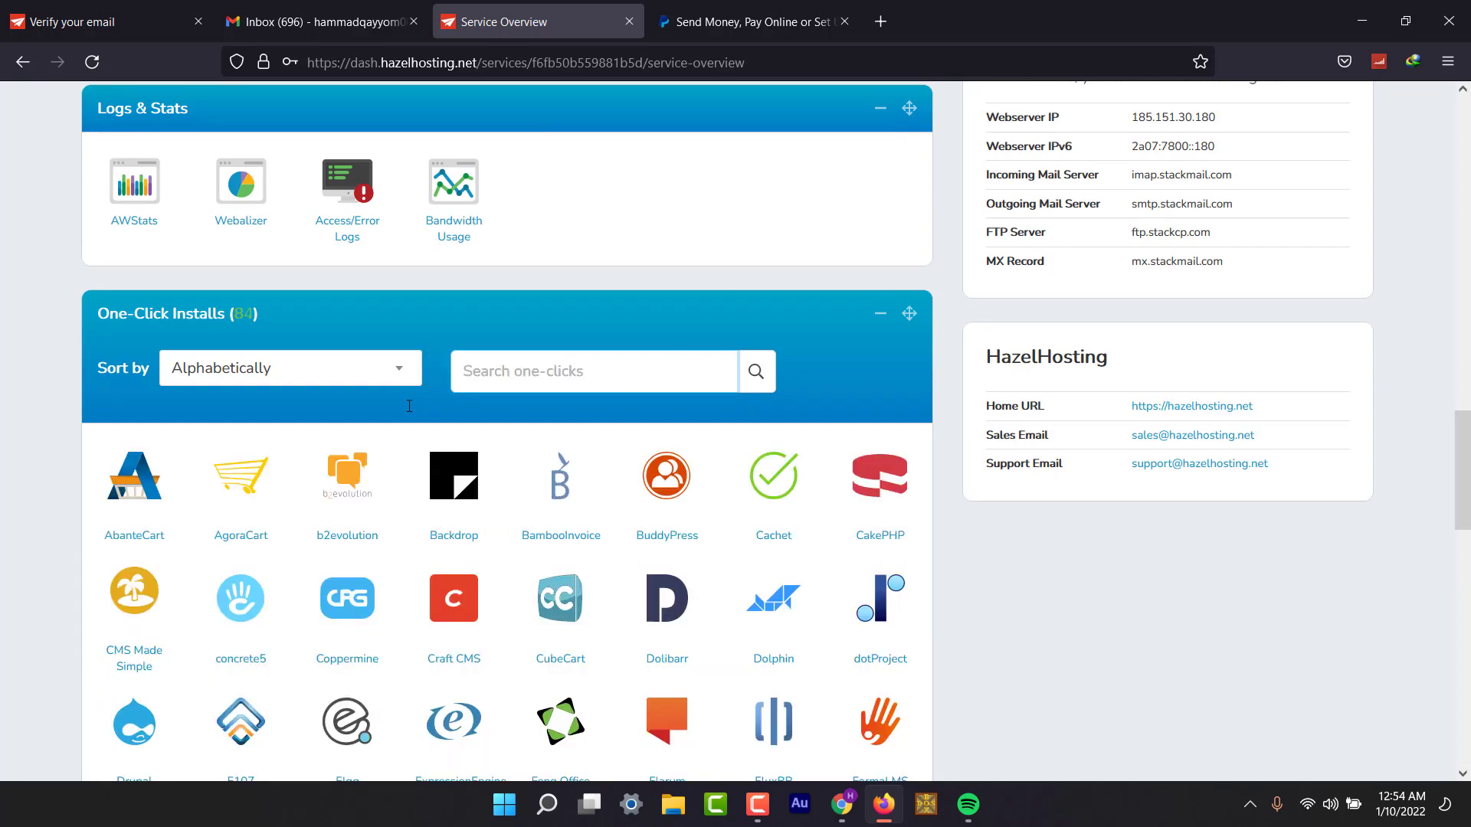
scroll(742, 542, down, 4)
scroll(747, 556, down, 4)
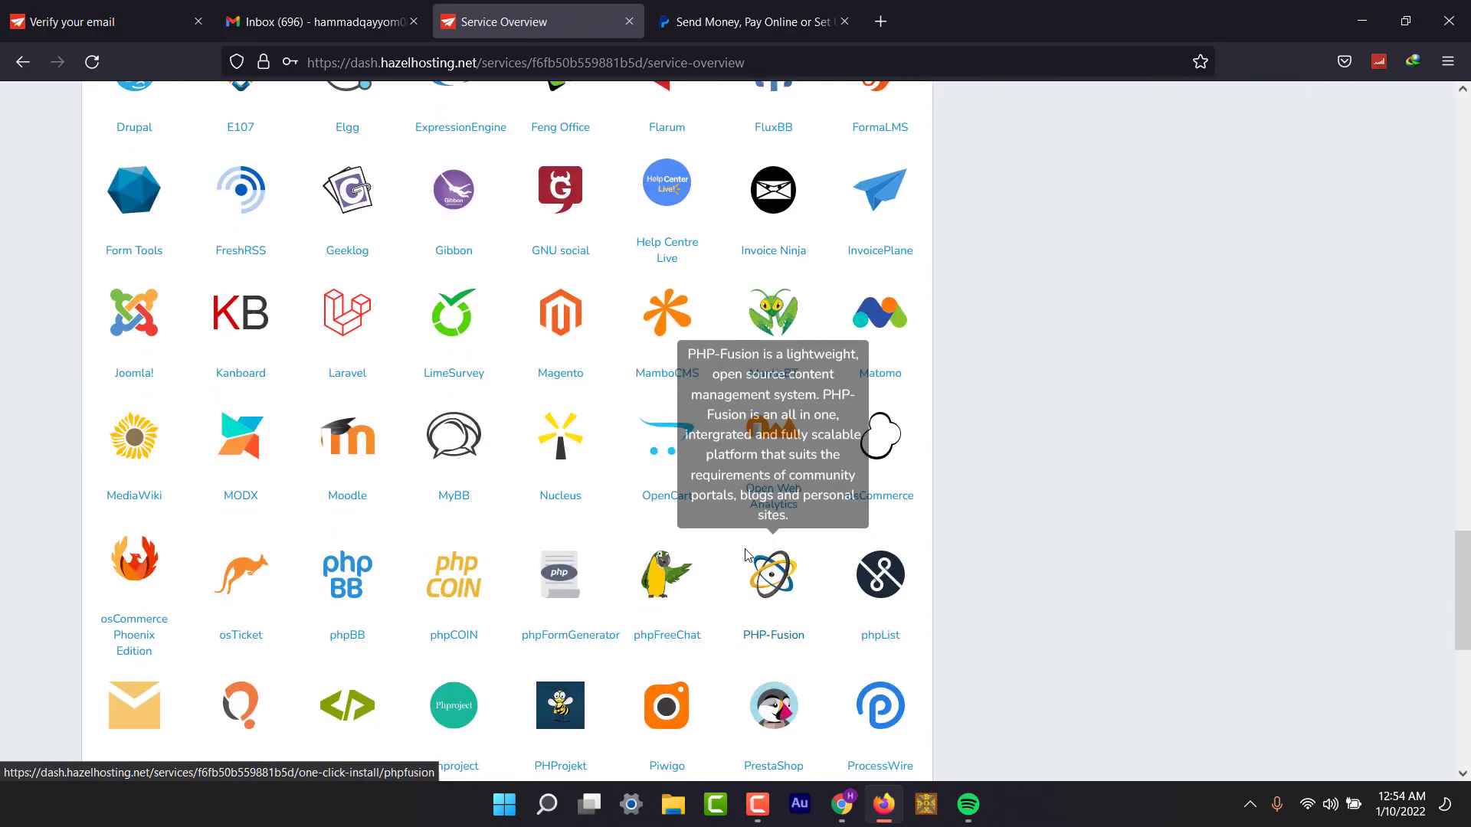
scroll(746, 550, down, 2)
scroll(747, 549, down, 3)
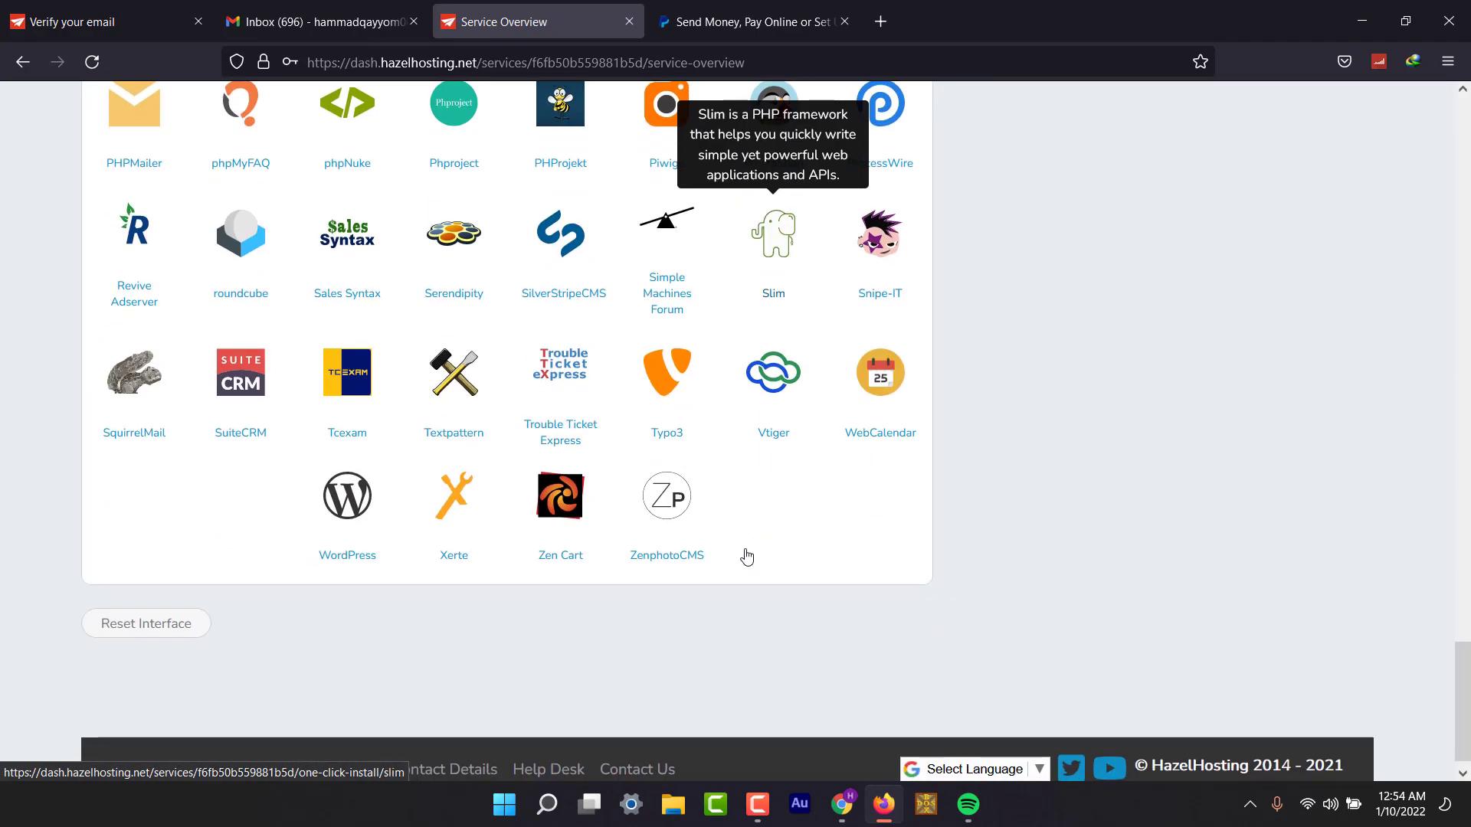
scroll(744, 556, up, 4)
scroll(747, 553, up, 5)
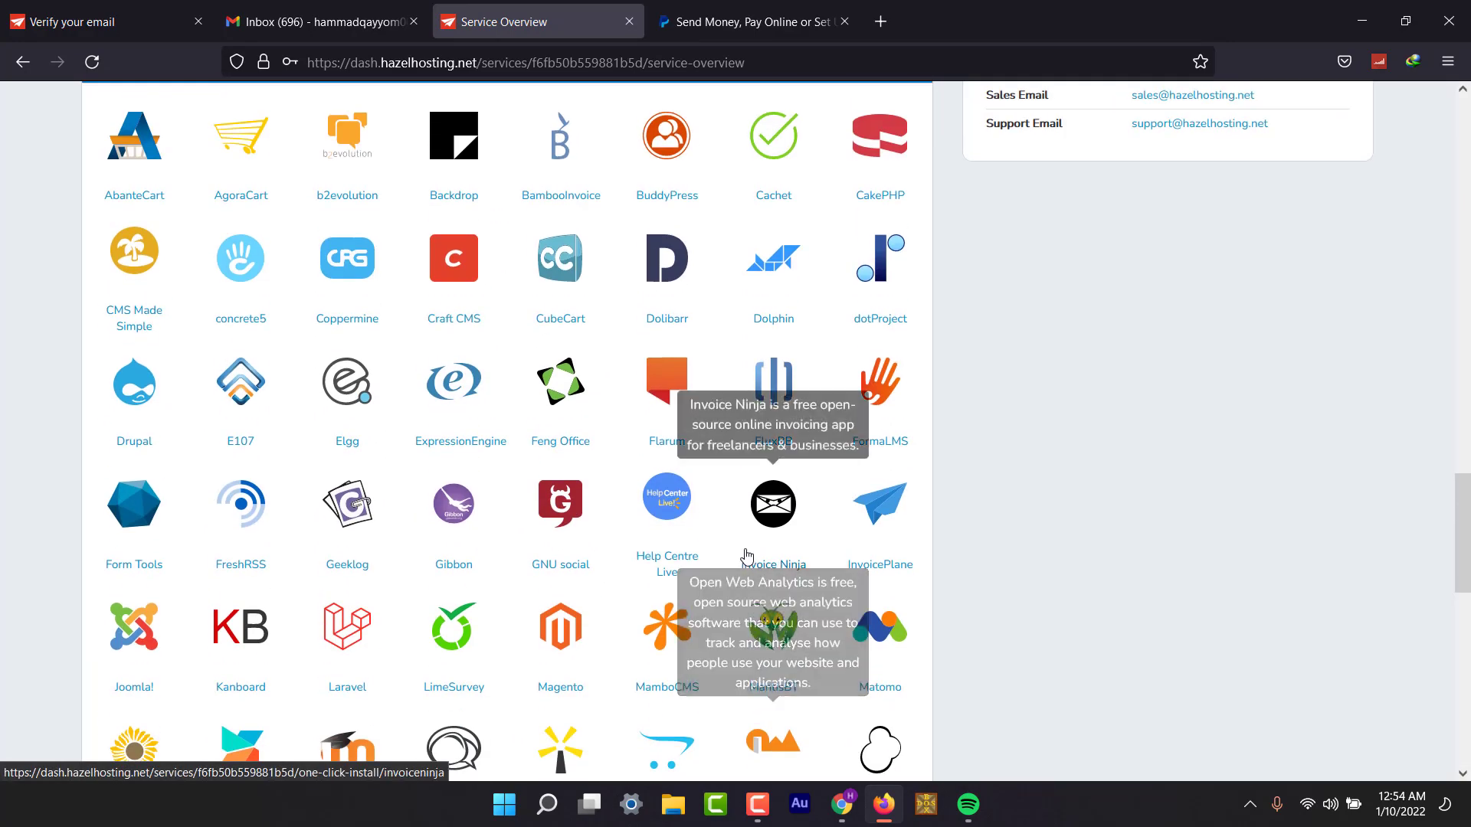
scroll(747, 555, up, 3)
scroll(747, 556, up, 3)
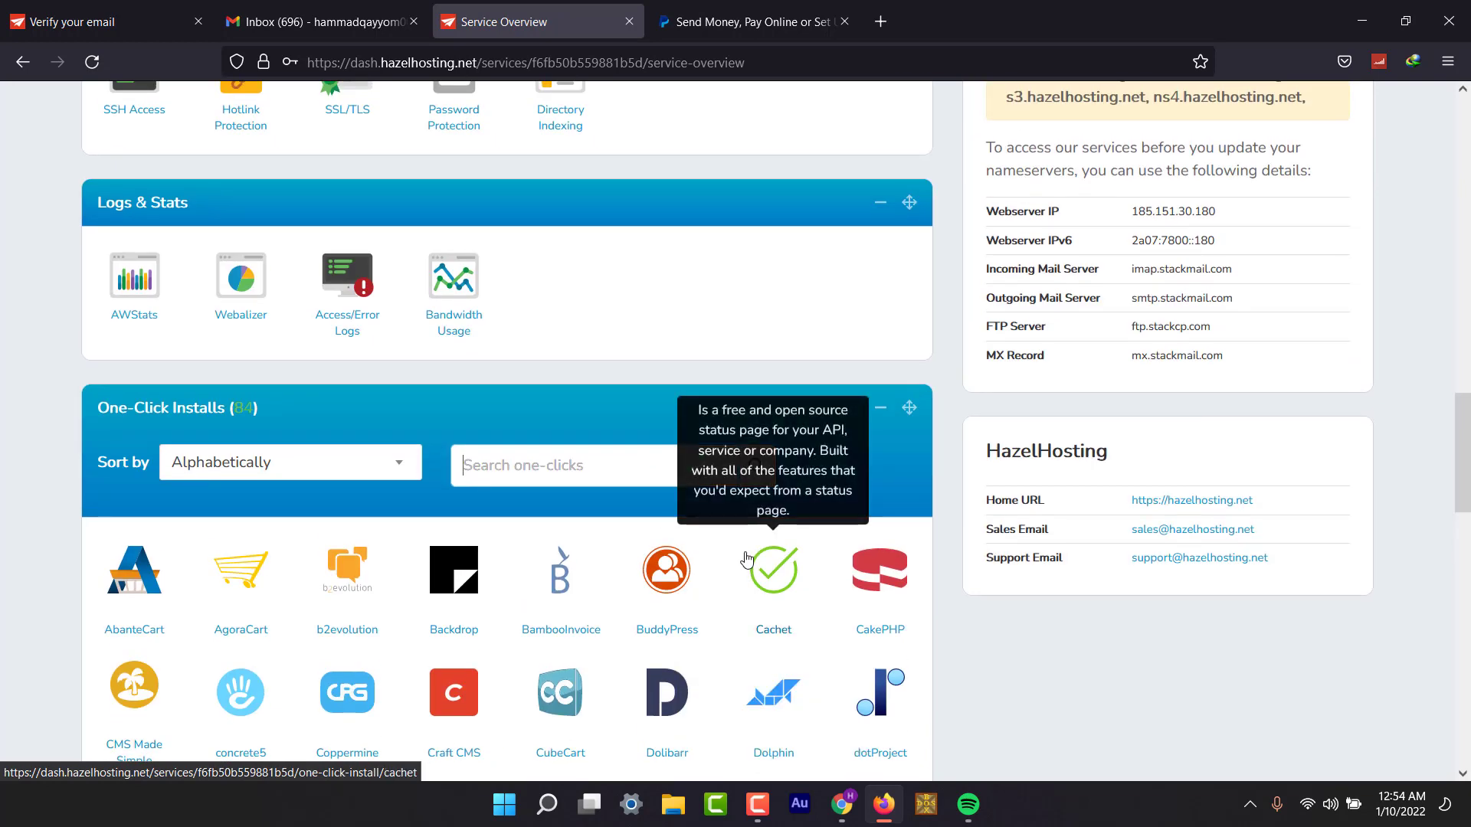
scroll(747, 555, up, 3)
scroll(477, 512, up, 4)
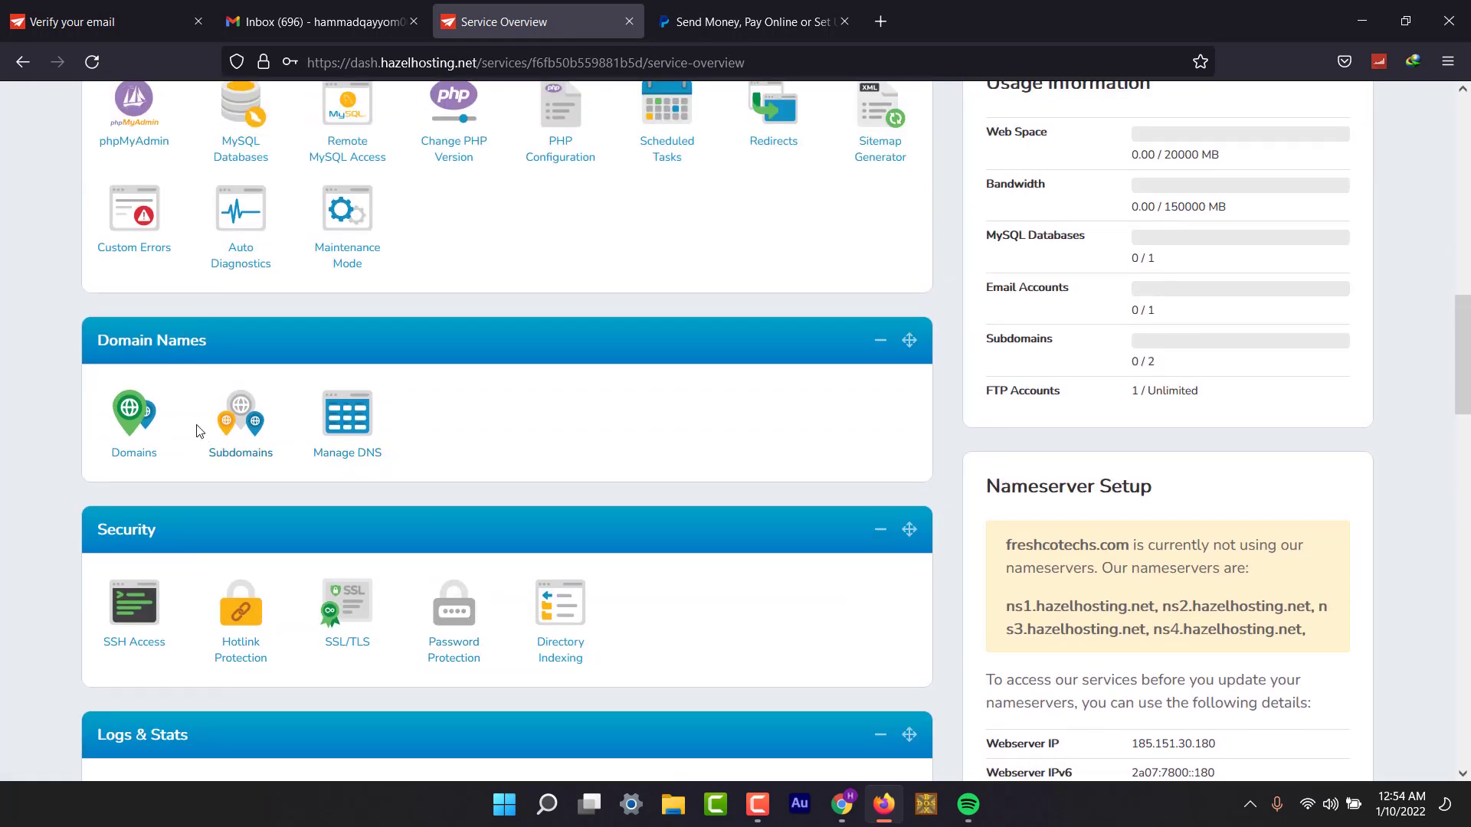
scroll(411, 610, down, 4)
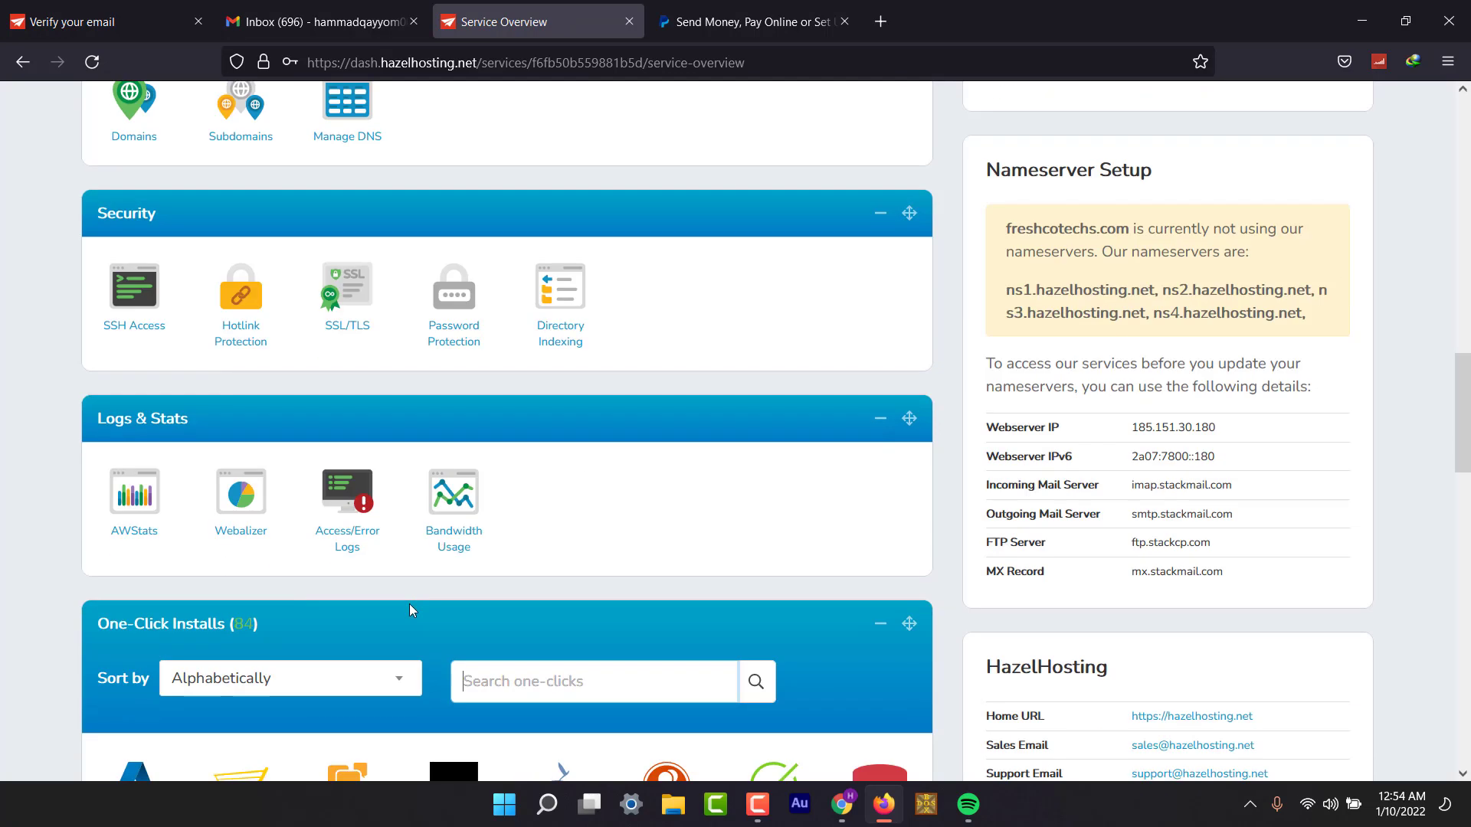
scroll(410, 610, up, 10)
scroll(410, 610, up, 5)
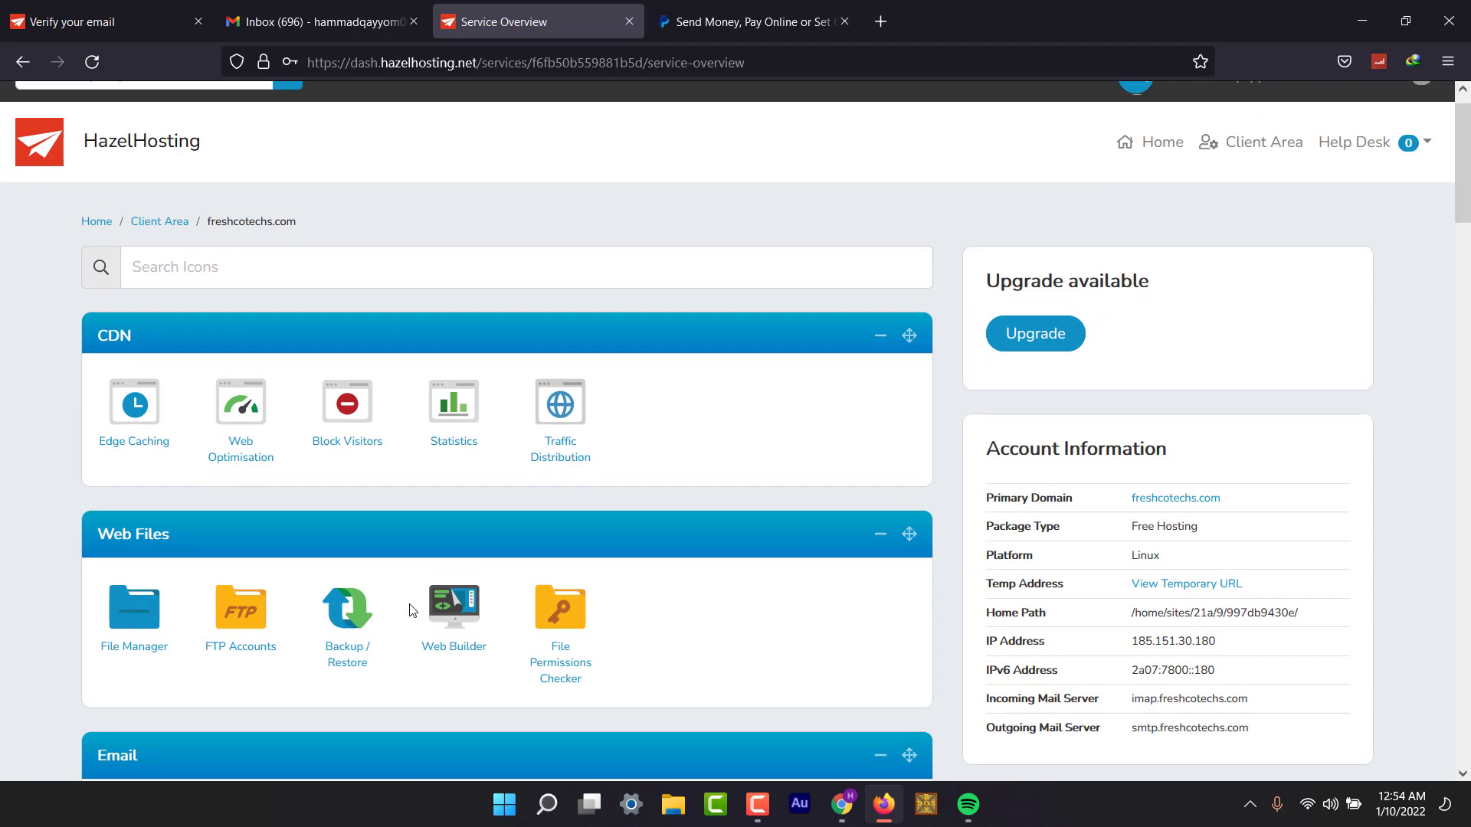
scroll(411, 610, down, 5)
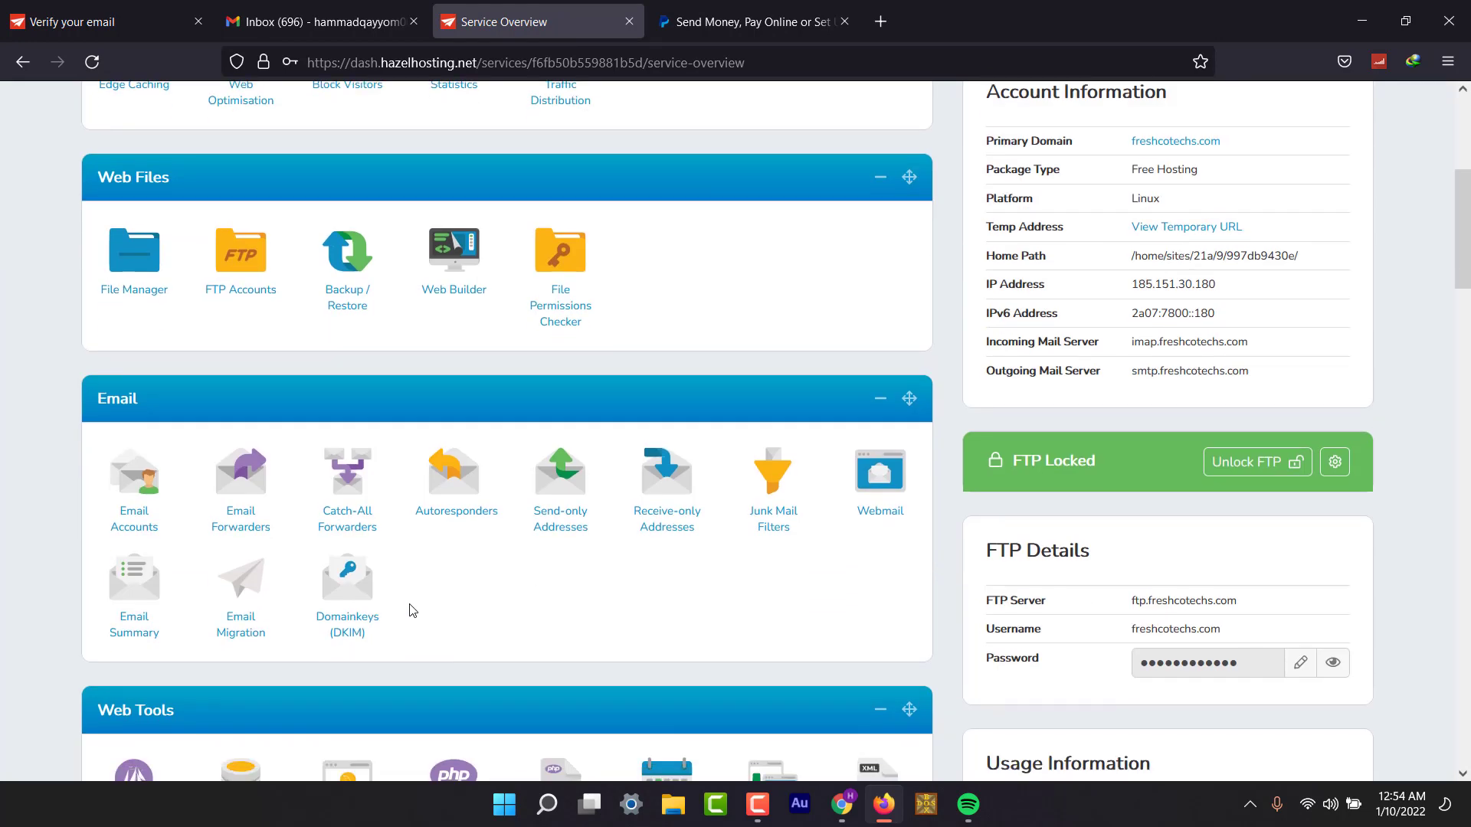
scroll(411, 611, up, 5)
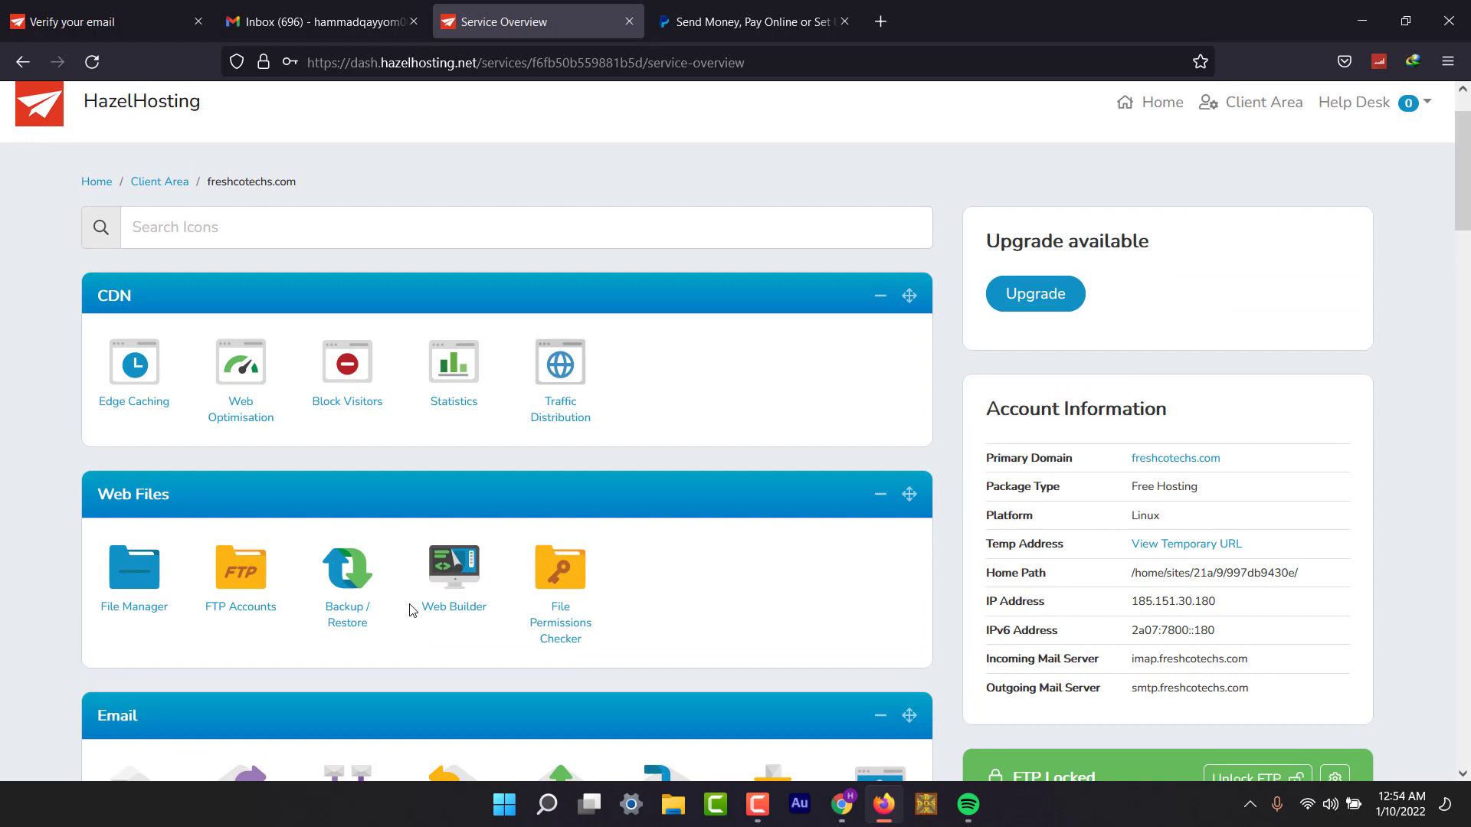